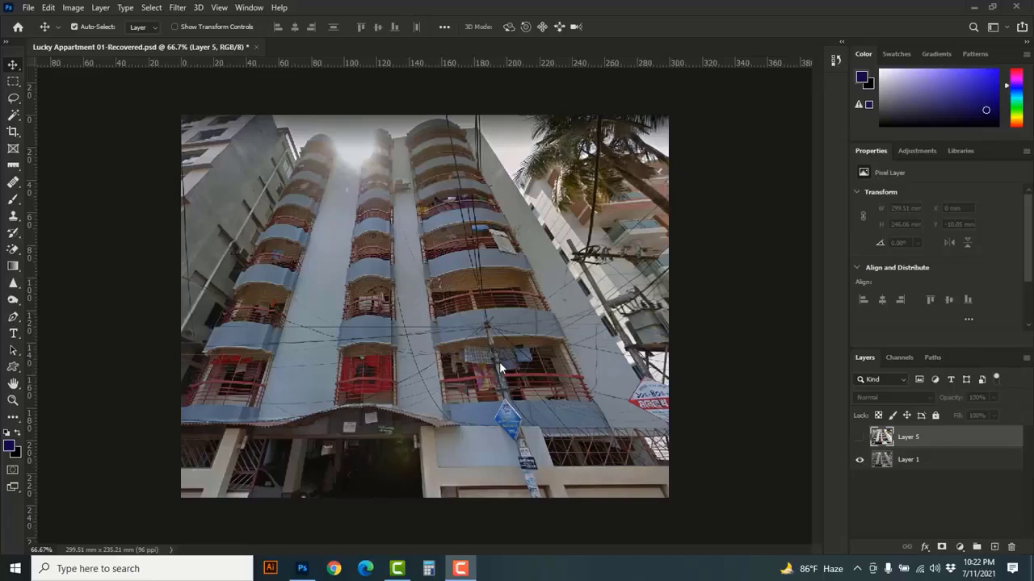
Compare the retouched building photo with the original by hiding and showing Layer 5
left_click(857, 439)
left_click(859, 439)
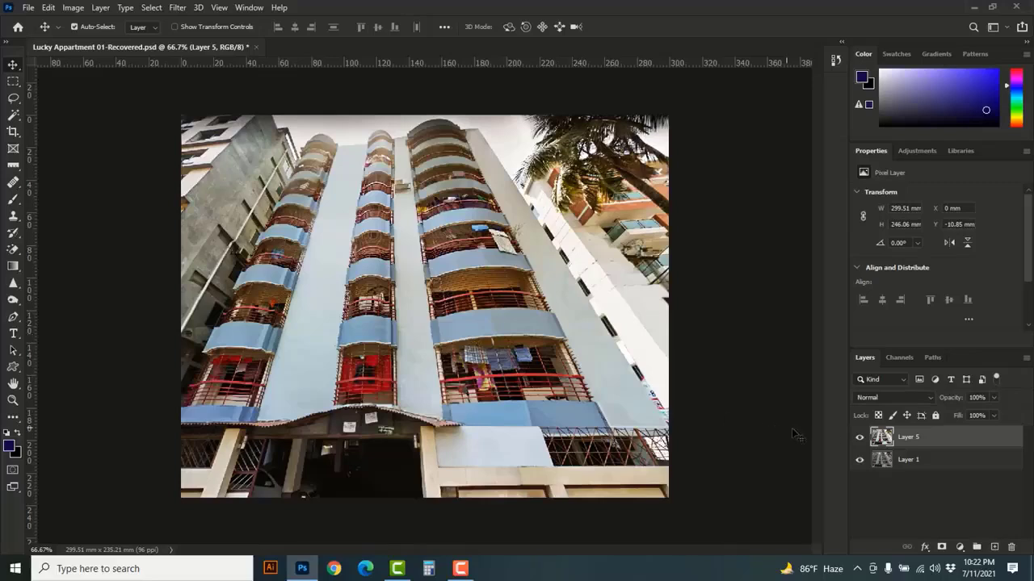
left_click(859, 439)
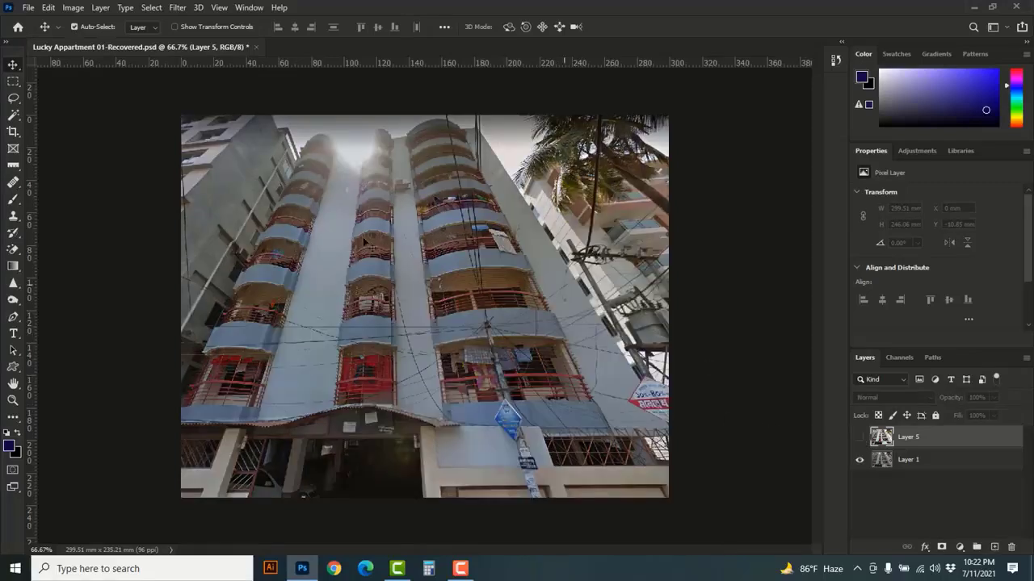
left_click(859, 440)
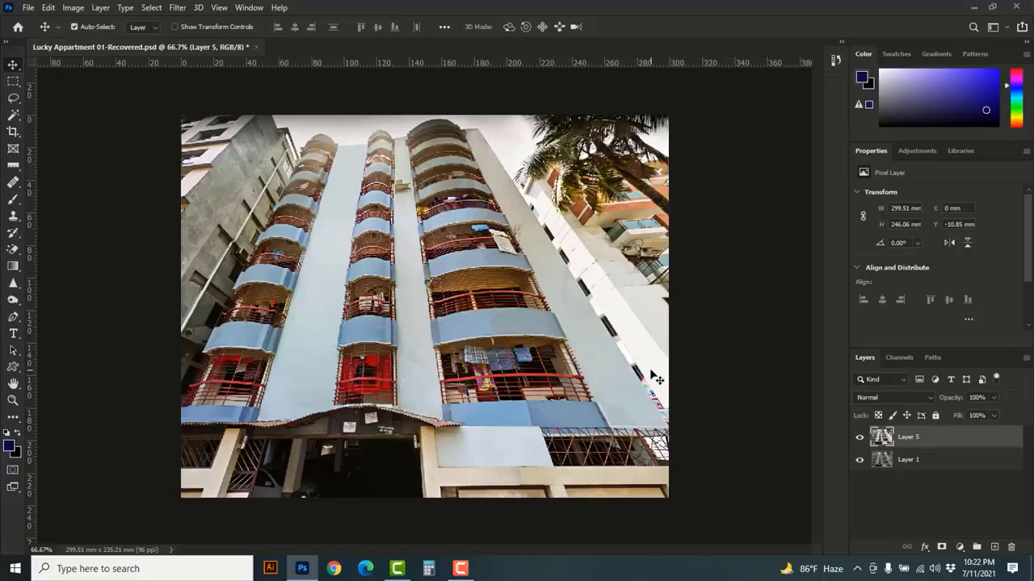
Detach the Layers panel so it floats beside the photo, and make it taller
left_click_drag(975, 360, 767, 242)
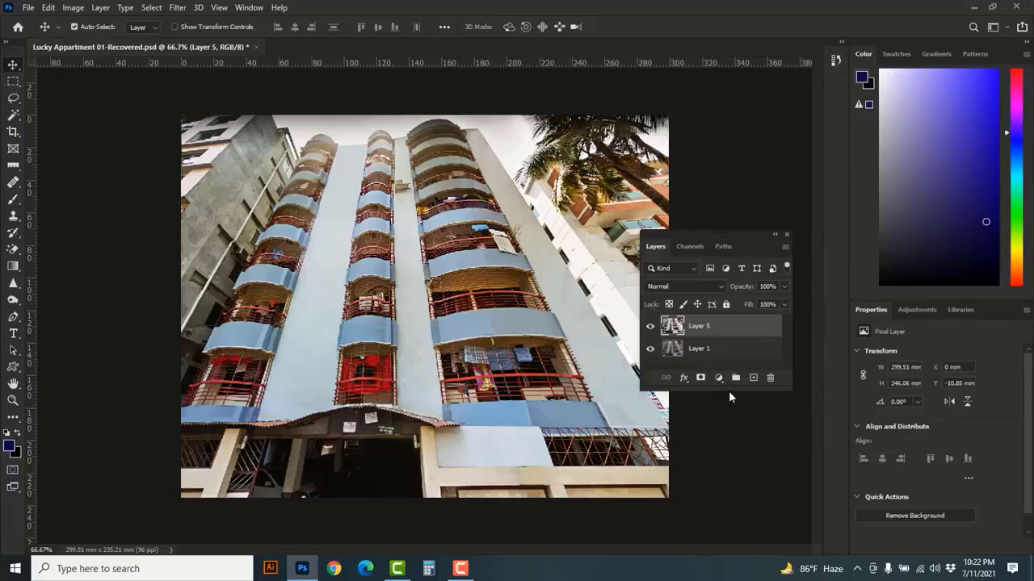
left_click_drag(733, 390, 732, 457)
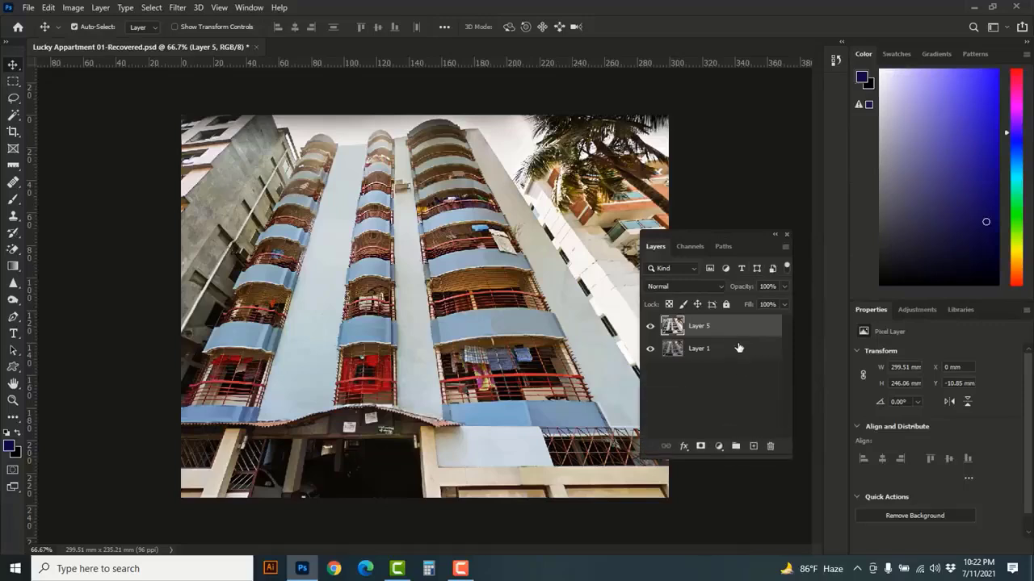
Delete Layer 5 and duplicate Layer 1 as a working copy
left_click_drag(727, 331, 769, 447)
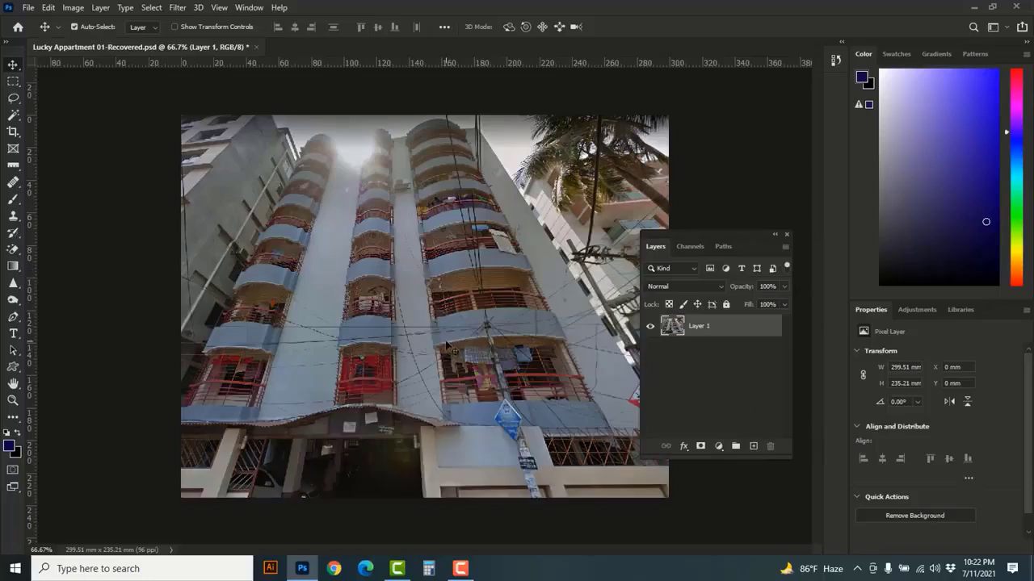
left_click_drag(647, 231, 674, 234)
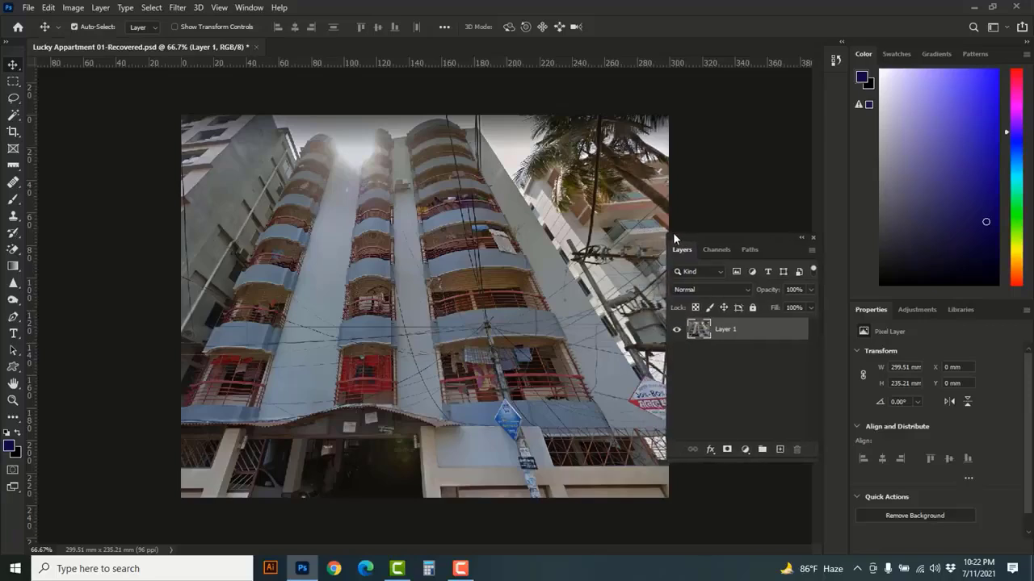
left_click_drag(773, 331, 781, 451)
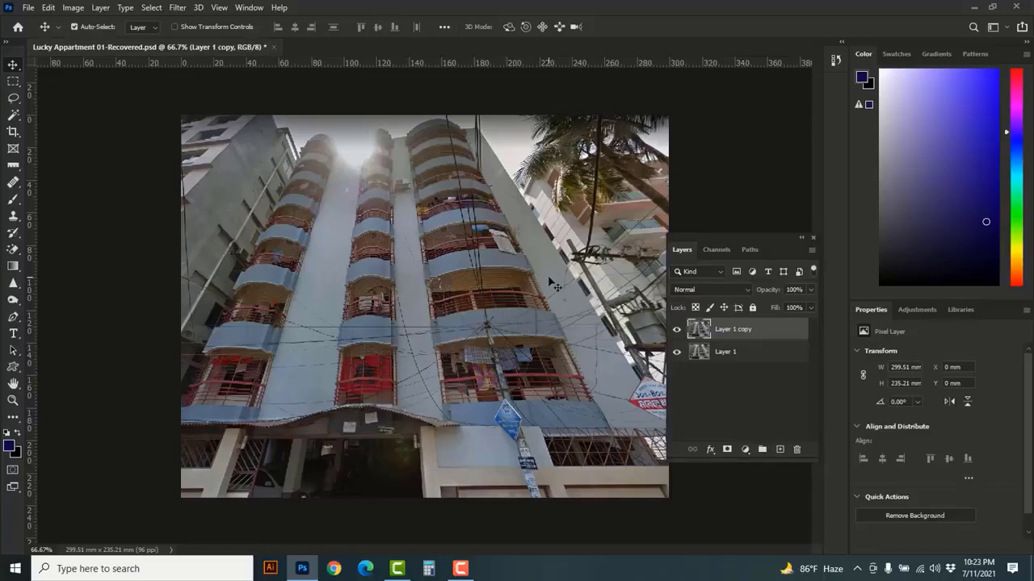
Set up the Brush tool at size 20 for retouching the plain wall beside the utility pole
key("ctrl+space")
left_click(544, 318, "ctrl")
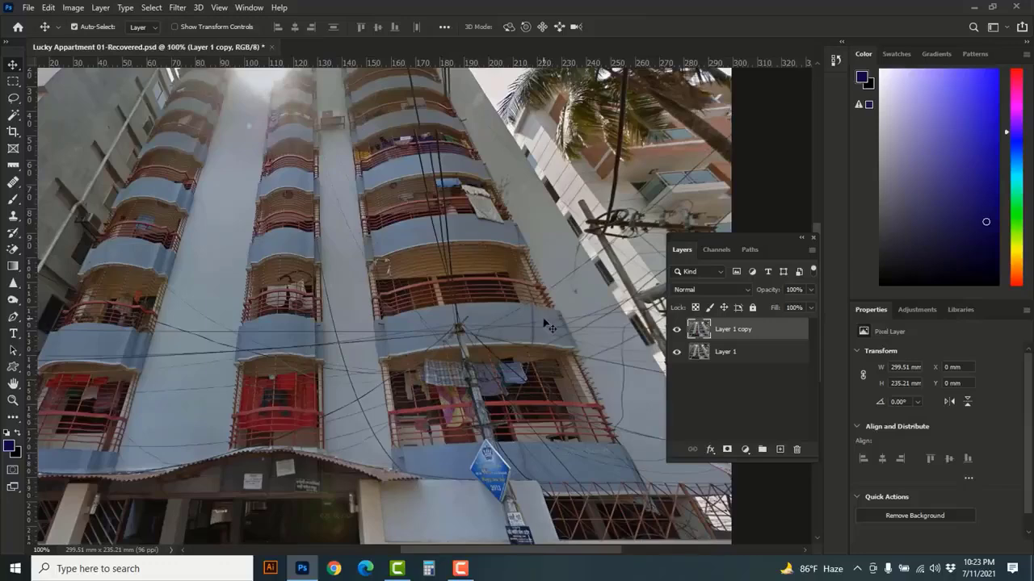
left_click_drag(457, 351, 428, 351)
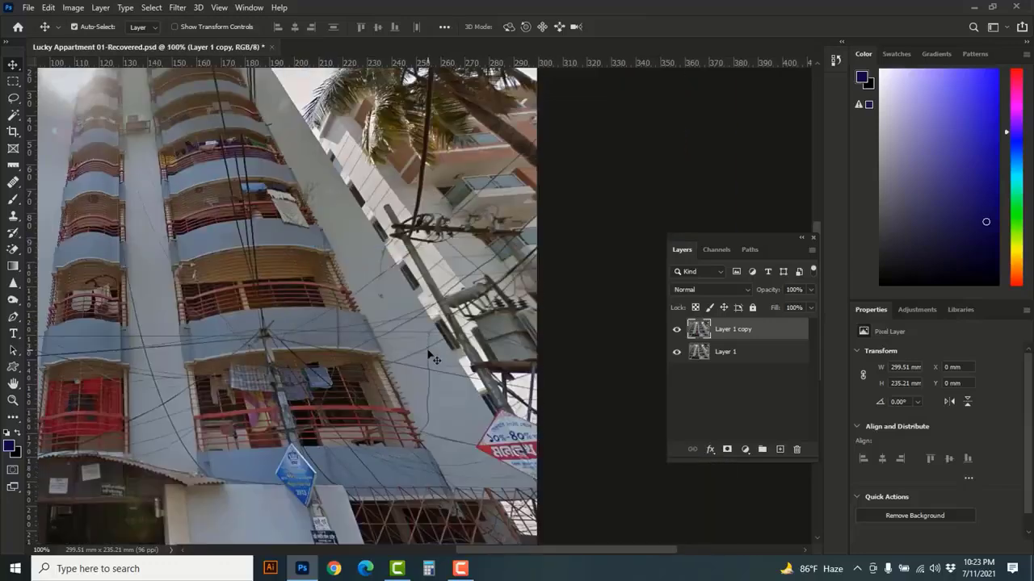
left_click(19, 206)
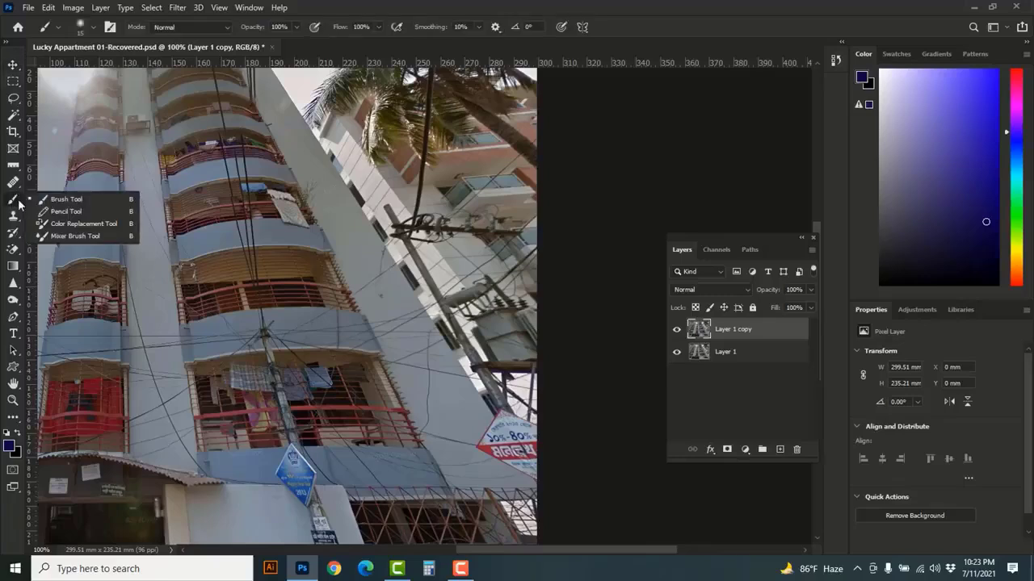
left_click(72, 199)
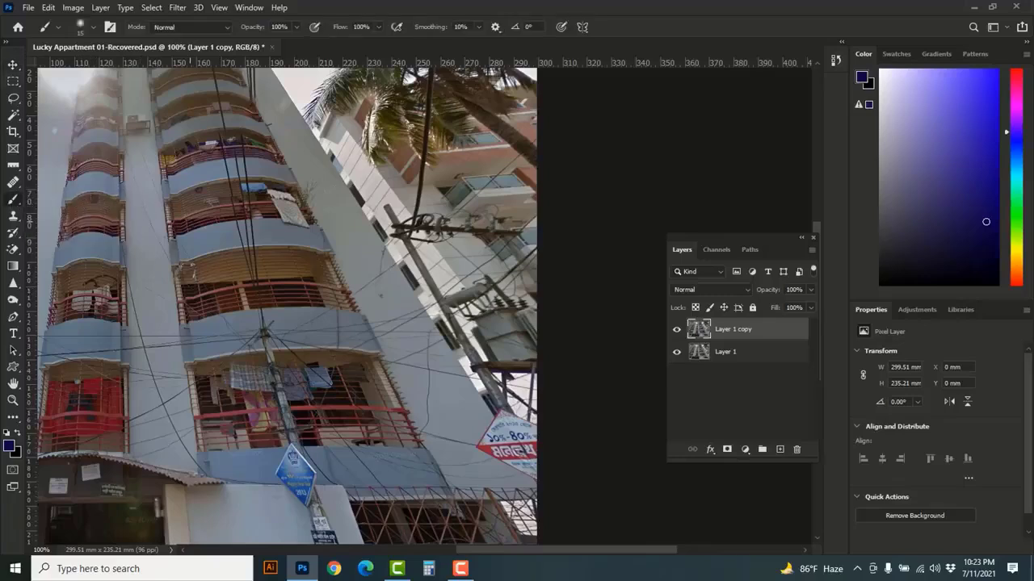
key("bracketright")
key("bracketright")
key("bracketright")
key("bracketright")
key("bracketright")
left_click(453, 394)
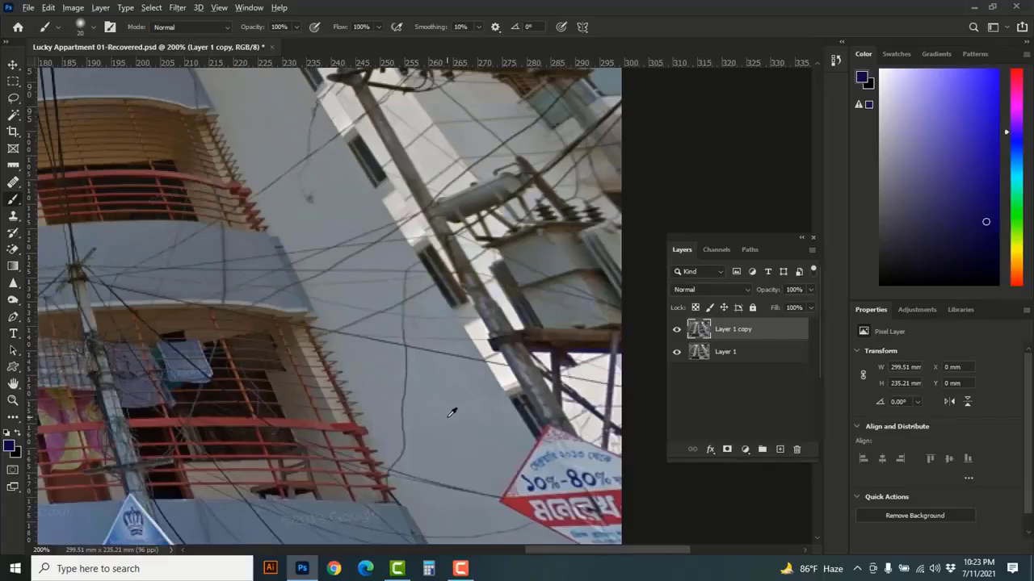
Try painting over the cable hanging on the wall with a sampled wall grey at 100% opacity, and undo the strokes
left_click(450, 416, "alt")
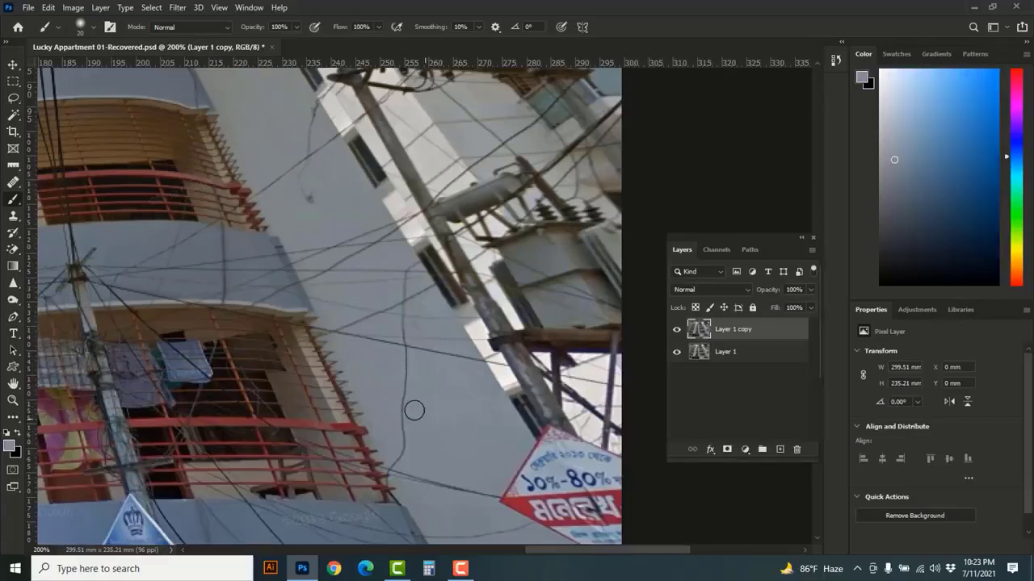
left_click_drag(413, 411, 404, 329)
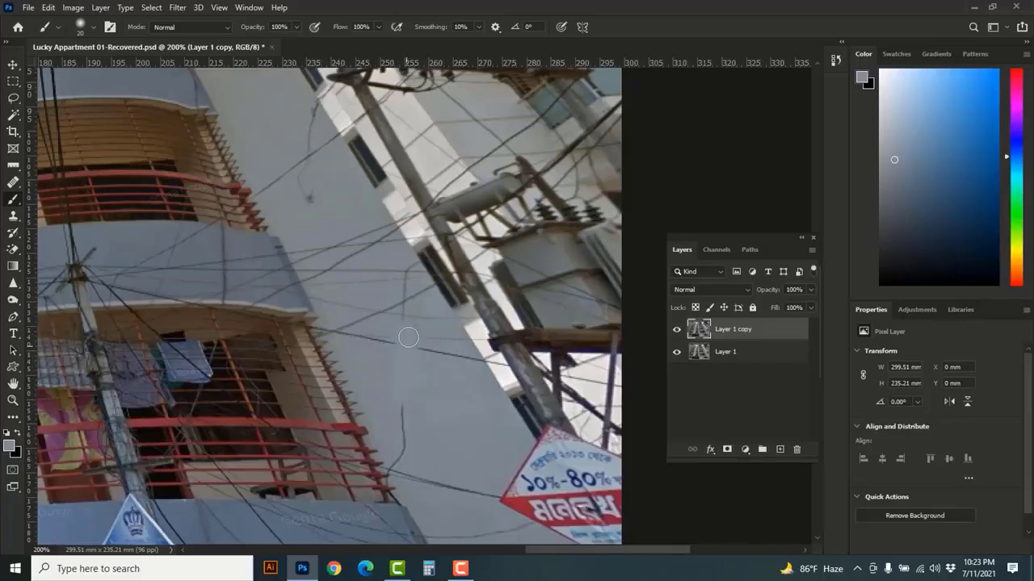
left_click(414, 359, "ctrl")
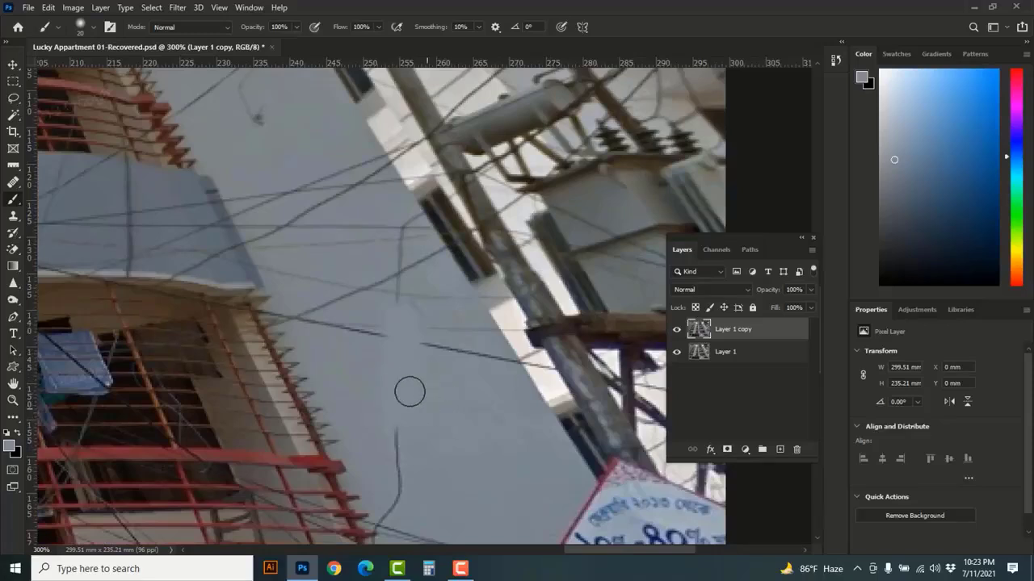
left_click_drag(390, 262, 391, 283)
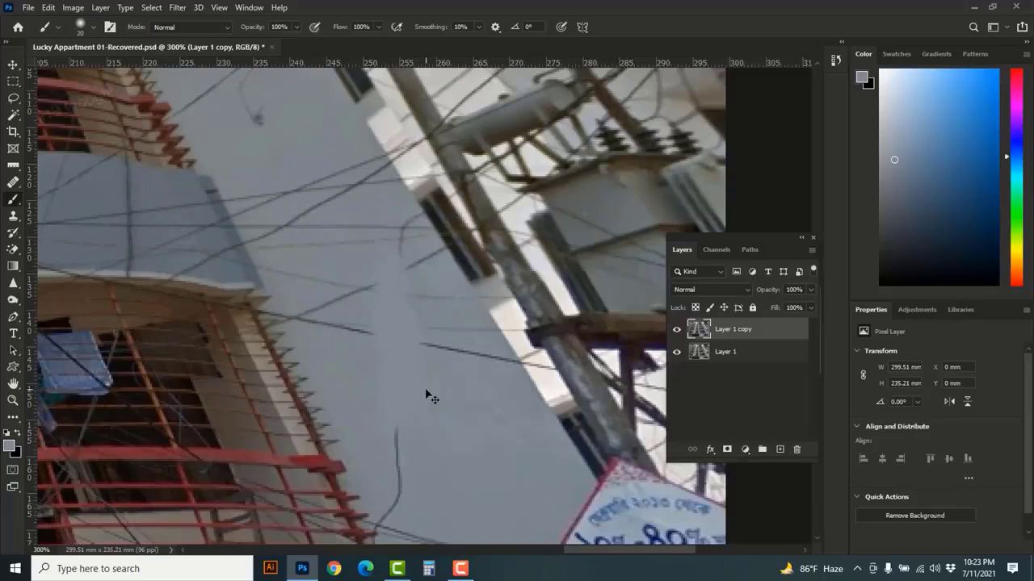
key("ctrl+z")
key("ctrl+z")
key("ctrl+z")
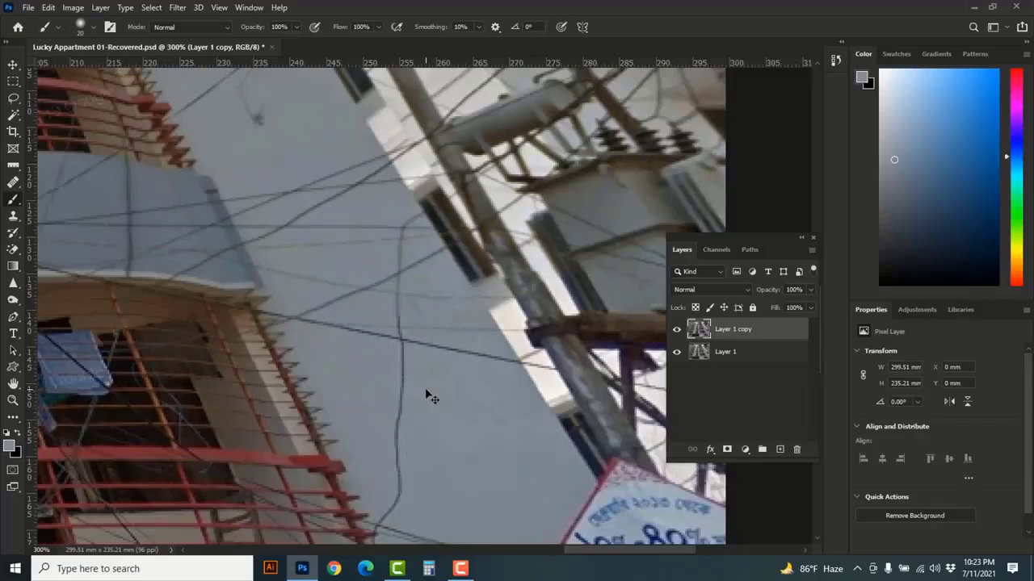
Set the brush opacity to 50%, sample the wall grey and paint over the lower part of the hanging cable
left_click(296, 27)
left_click_drag(296, 47, 273, 46)
left_click(427, 416, "alt")
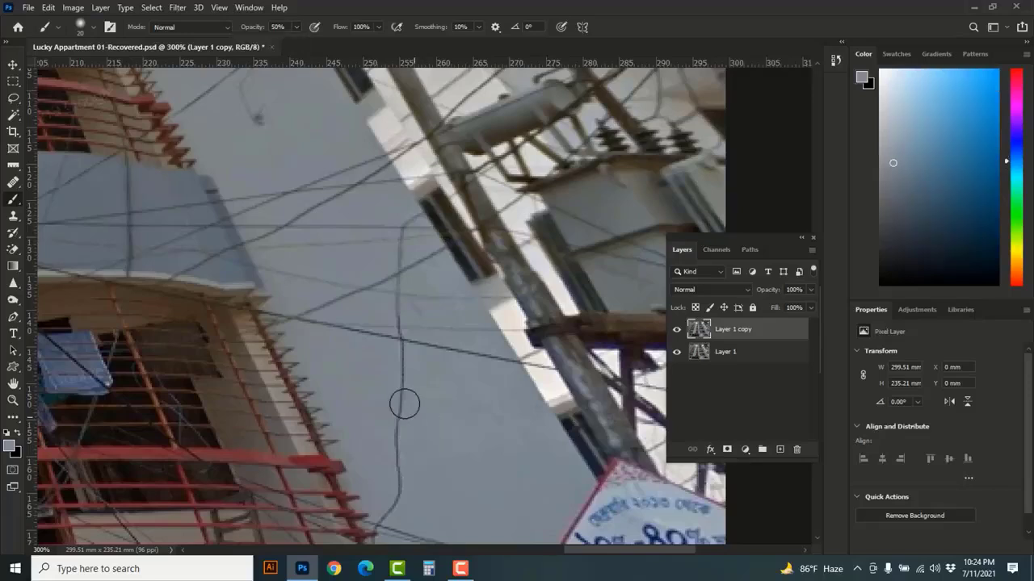
mouse_move(401, 437)
left_mouse_down()
mouse_move(391, 379)
mouse_move(395, 462)
mouse_move(399, 412)
mouse_move(409, 466)
mouse_move(393, 412)
mouse_move(394, 366)
mouse_move(418, 399)
mouse_move(393, 364)
mouse_move(397, 377)
mouse_move(416, 394)
mouse_move(403, 358)
mouse_move(413, 397)
left_mouse_up()
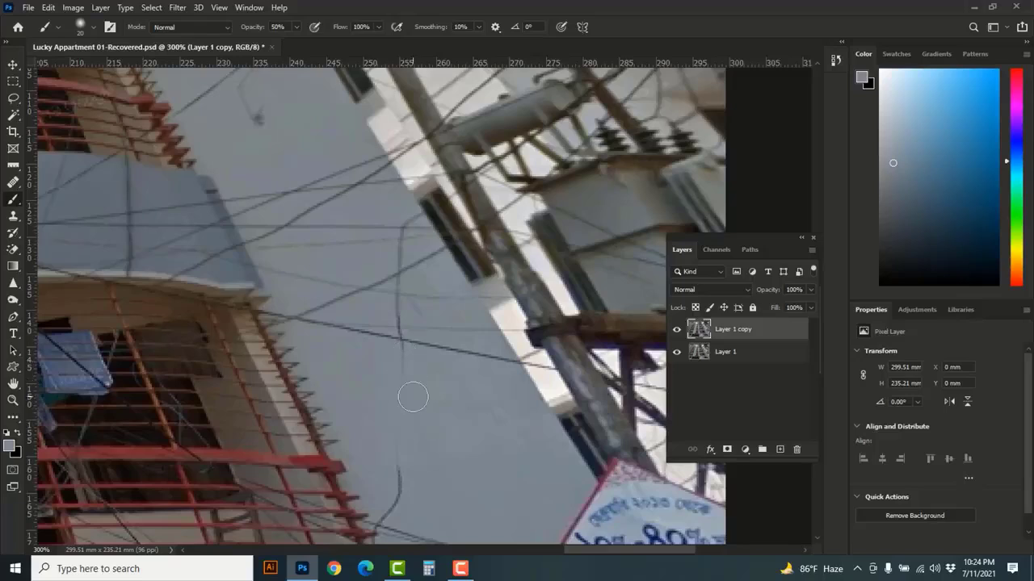
Raise the brush opacity to 63% and paint out the rest of the hanging cable down to the balcony's corner
left_click(296, 26)
left_click_drag(294, 41, 304, 40)
left_click(406, 366)
mouse_move(433, 506)
left_mouse_down()
mouse_move(406, 404)
mouse_move(381, 420)
mouse_move(368, 405)
mouse_move(375, 410)
mouse_move(368, 361)
mouse_move(382, 412)
mouse_move(383, 399)
mouse_move(362, 419)
mouse_move(367, 405)
mouse_move(382, 454)
left_mouse_up()
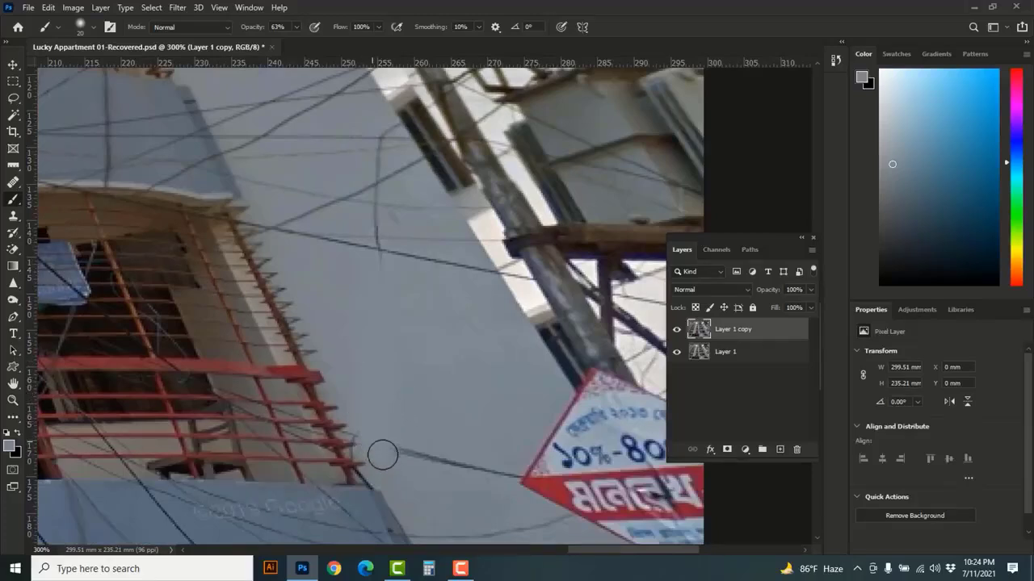
Paint out the short cable running to the red sign with sampled wall grey, using a size 9 brush at 70% opacity
left_click(297, 29)
left_click_drag(300, 37, 304, 37)
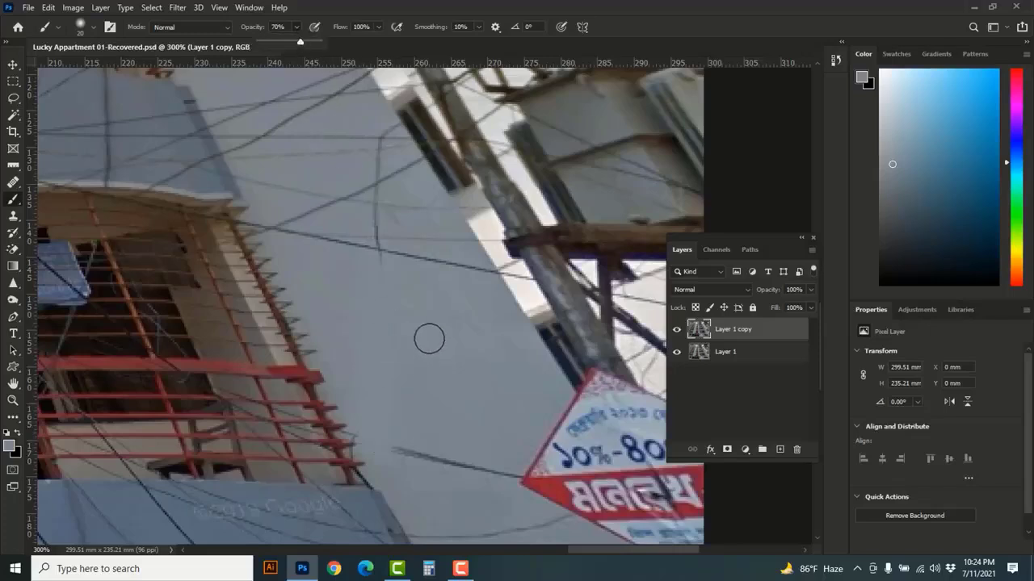
key("bracketleft")
key("bracketleft")
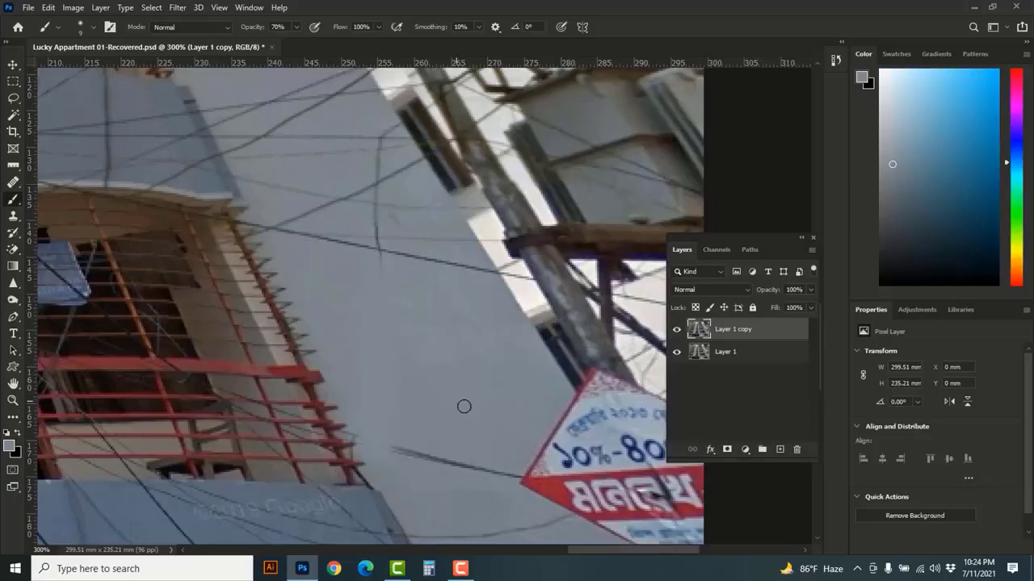
left_click(513, 444, "alt")
mouse_move(511, 478)
left_mouse_down()
mouse_move(406, 445)
mouse_move(447, 473)
mouse_move(401, 451)
mouse_move(459, 465)
mouse_move(399, 450)
mouse_move(496, 471)
mouse_move(460, 473)
left_mouse_up()
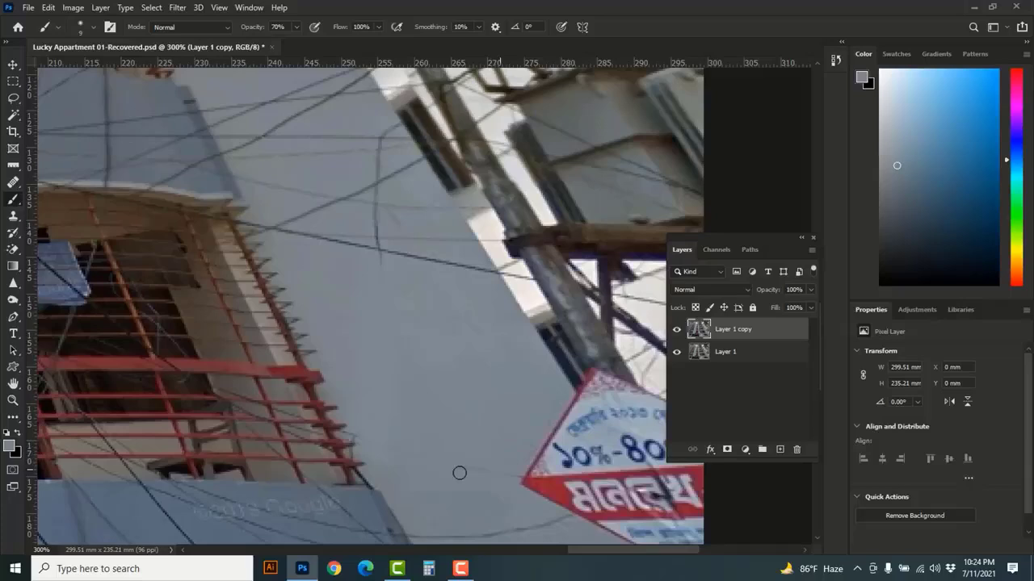
Paint out the two thin cables crossing the wall below the red sign, finishing with a size 20 brush
left_click(511, 468)
left_click_drag(530, 509, 485, 369)
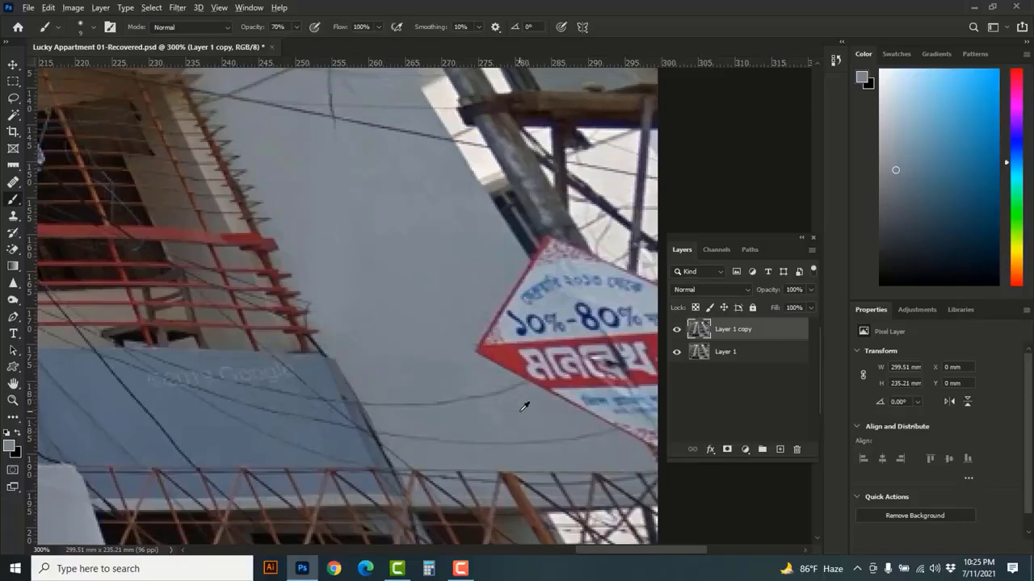
mouse_move(518, 389)
left_mouse_down()
mouse_move(454, 403)
mouse_move(498, 392)
mouse_move(436, 398)
mouse_move(526, 393)
mouse_move(363, 401)
mouse_move(423, 407)
mouse_move(523, 394)
left_mouse_up()
left_click_drag(407, 431, 487, 431)
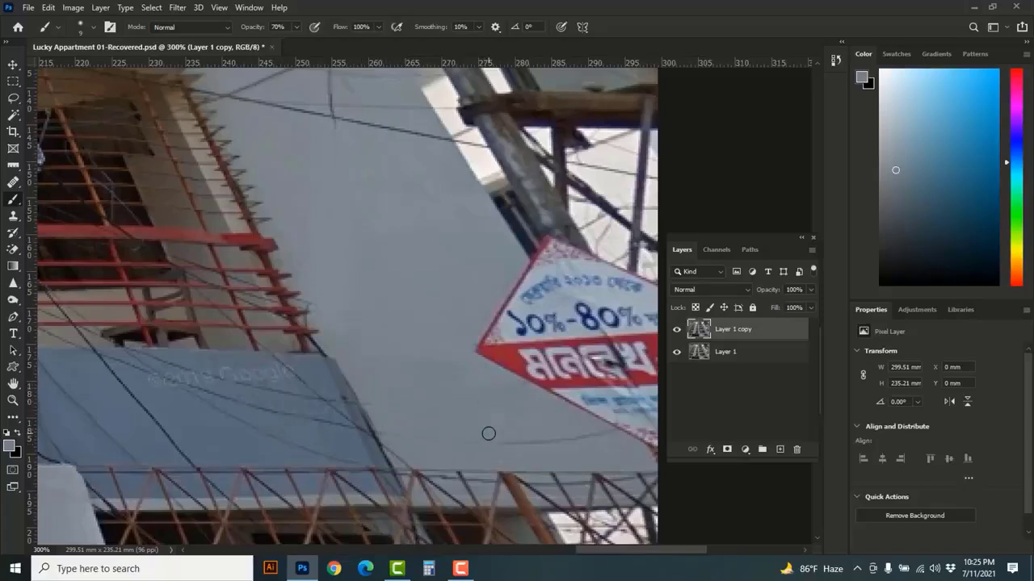
key("bracketright")
key("bracketright")
left_click_drag(402, 436, 558, 435)
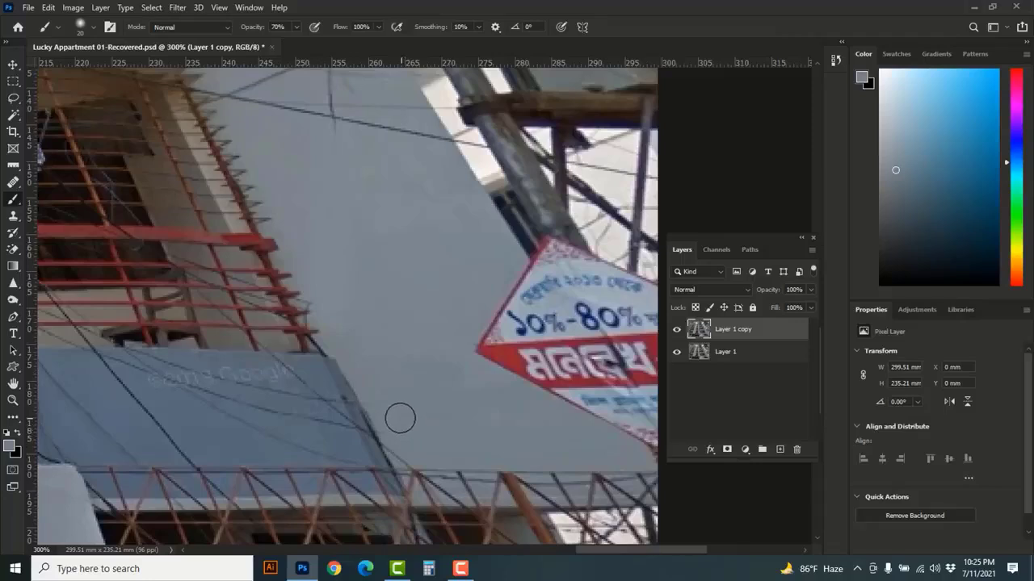
Paint a straight wall-coloured edge across the sign, from the narrow window to the photo's border, with a small brush
key("bracketleft")
key("bracketleft")
key("bracketleft")
key("bracketleft")
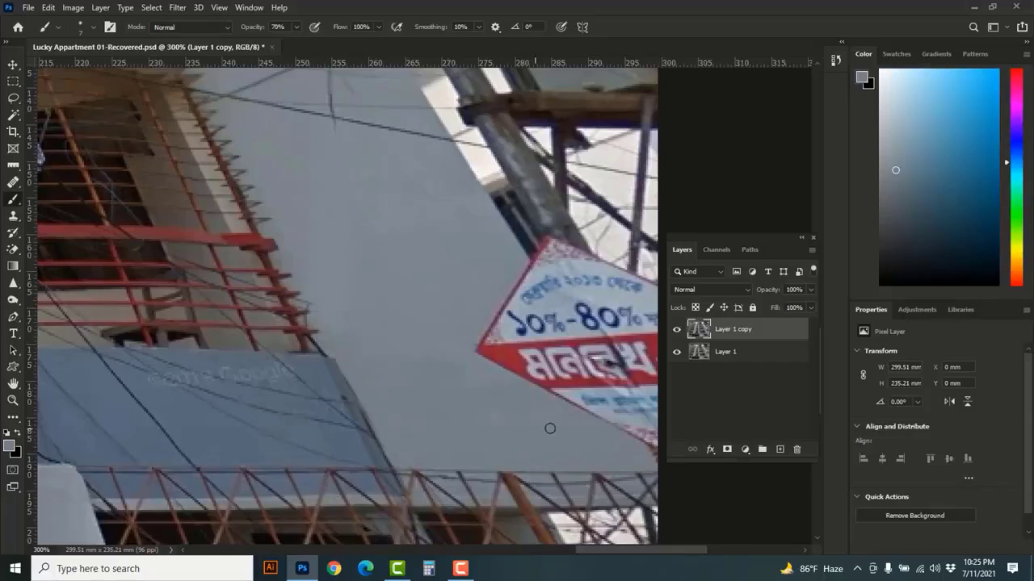
left_click_drag(533, 407, 431, 420)
left_click(378, 265, "alt")
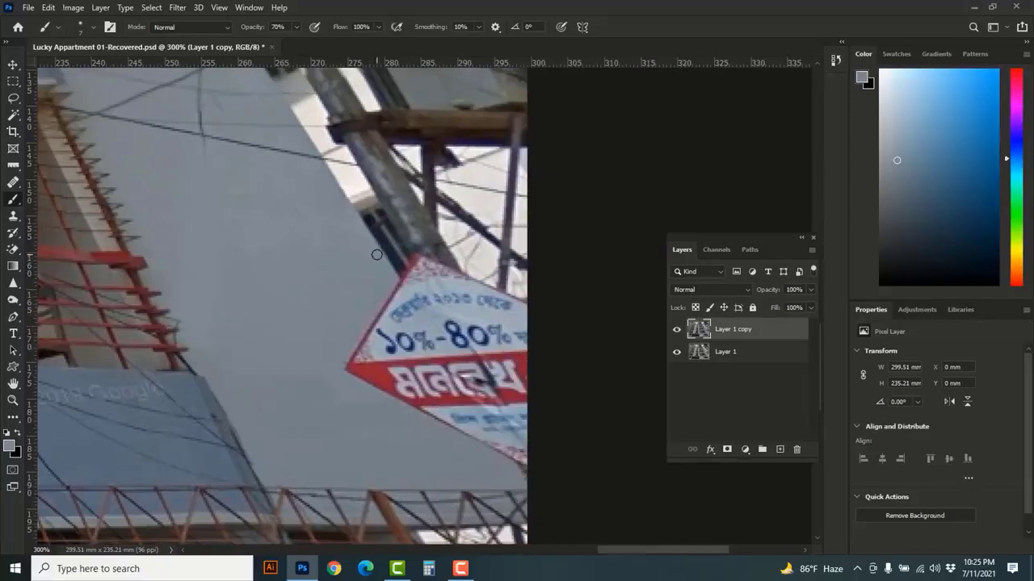
left_click(530, 482, "shift")
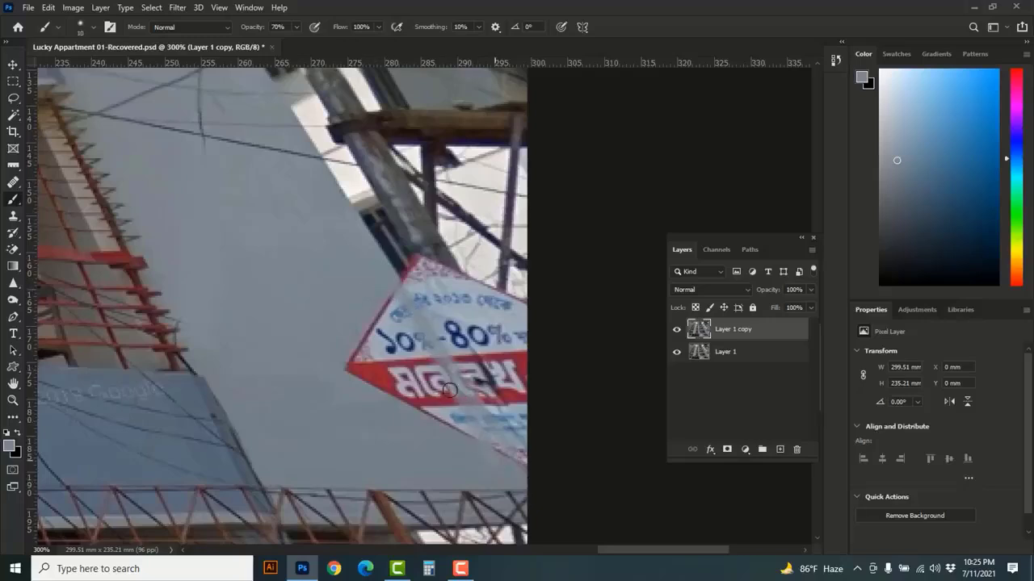
Cover the part of the sign overlapping the wall with wall grey, enlarging the brush to size 25
left_click_drag(450, 390, 411, 331)
key("bracketright")
key("bracketright")
key("bracketright")
mouse_move(391, 297)
left_mouse_down()
mouse_move(440, 410)
mouse_move(380, 320)
mouse_move(401, 426)
mouse_move(369, 397)
left_mouse_up()
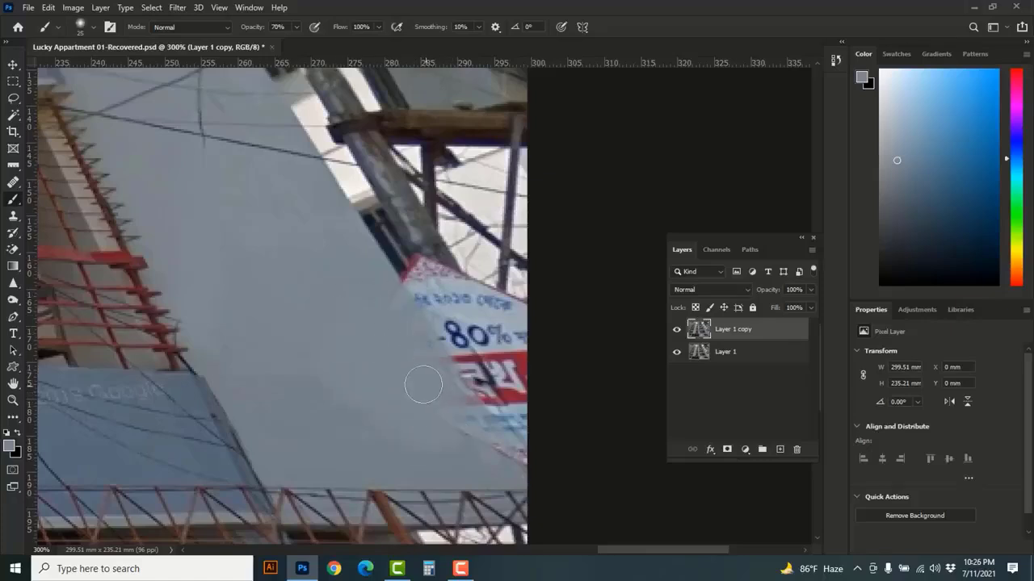
Define the wall's slanted edge along the remaining part of the sign with a size 9 brush
key("bracketleft")
key("bracketleft")
key("bracketleft")
key("bracketleft")
left_click_drag(428, 341, 524, 482)
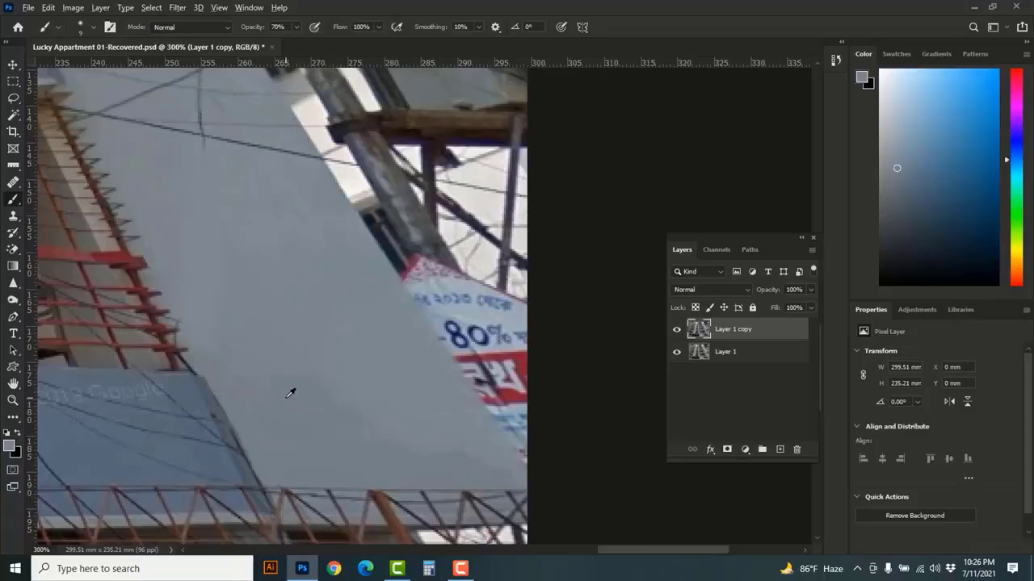
Even out the grey wall beside the sign with soft strokes at 53% opacity, reducing the brush from size 60 to 20
key("bracketright")
key("bracketright")
key("bracketright")
key("bracketright")
left_click(298, 26)
left_click_drag(298, 45, 286, 45)
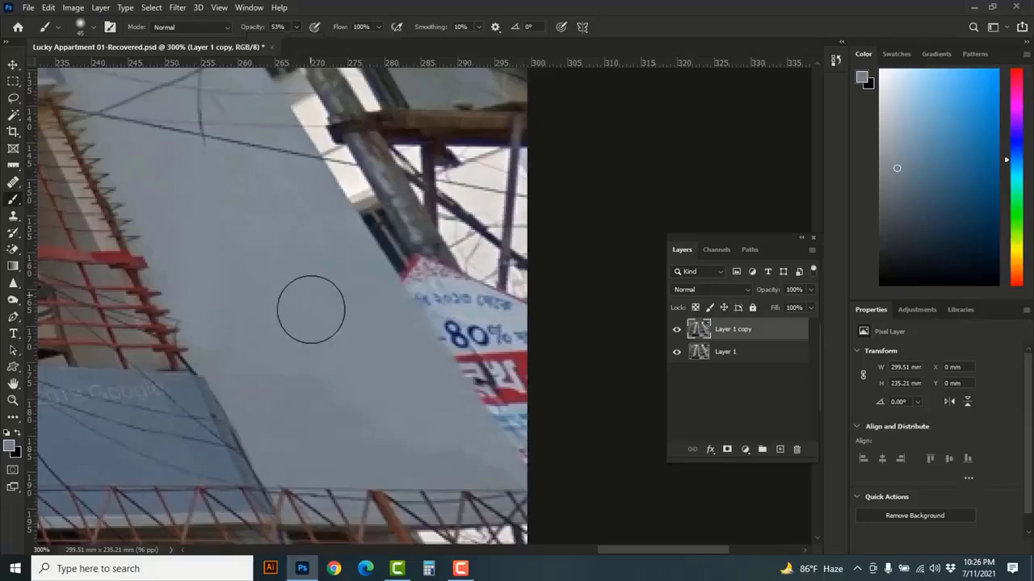
key("bracketright")
key("bracketright")
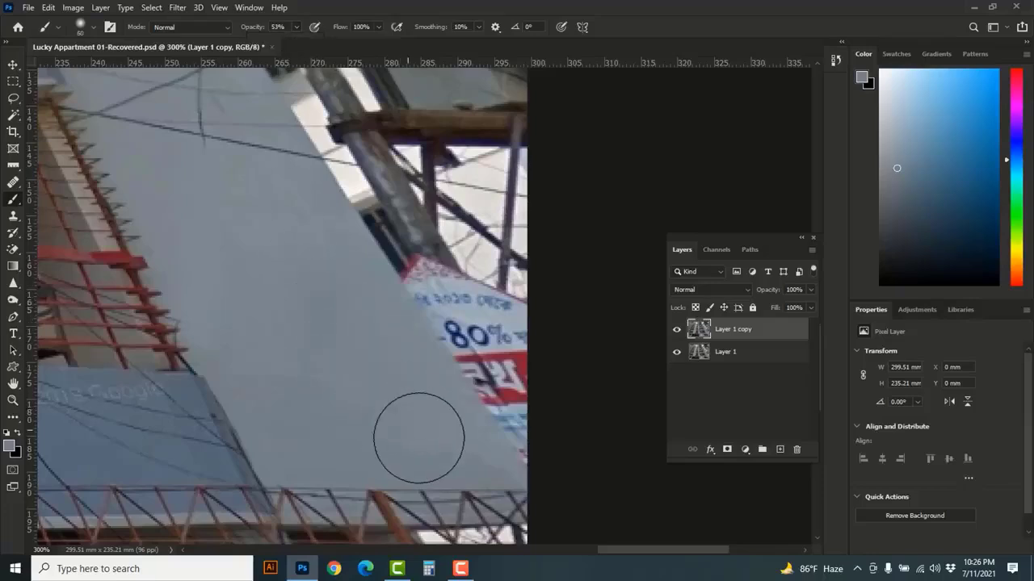
key("bracketleft")
key("bracketleft")
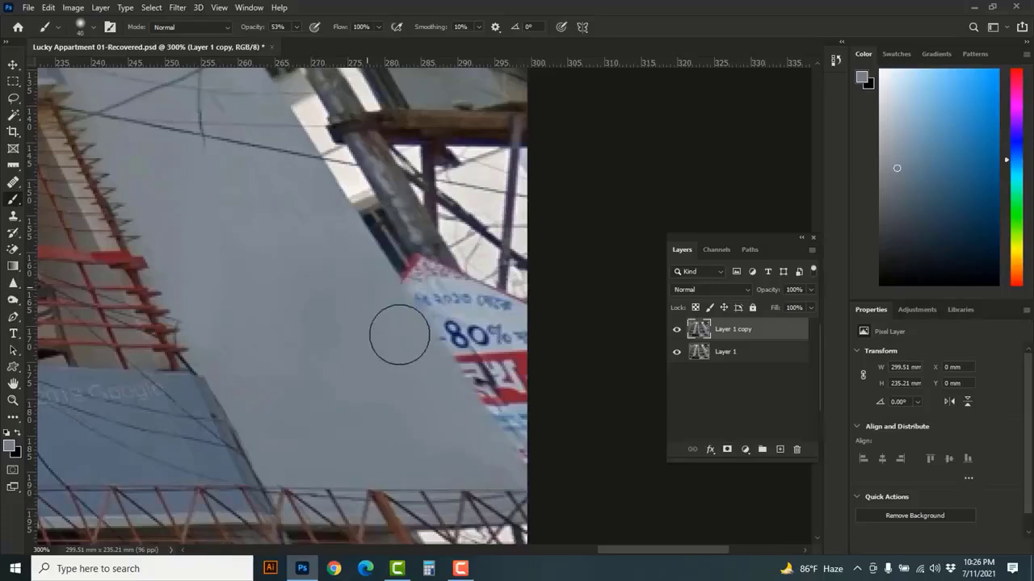
key("bracketleft")
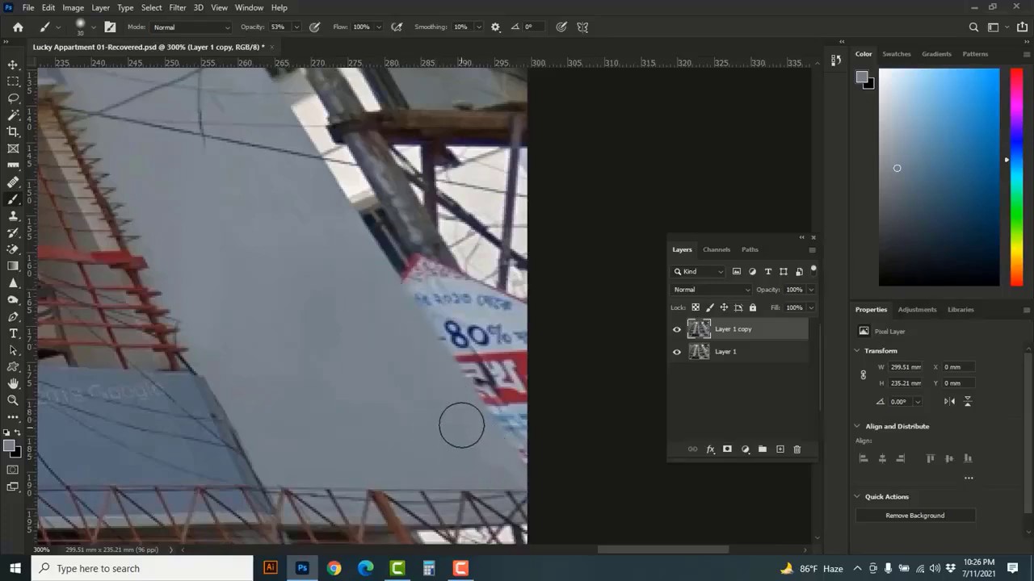
key("bracketleft")
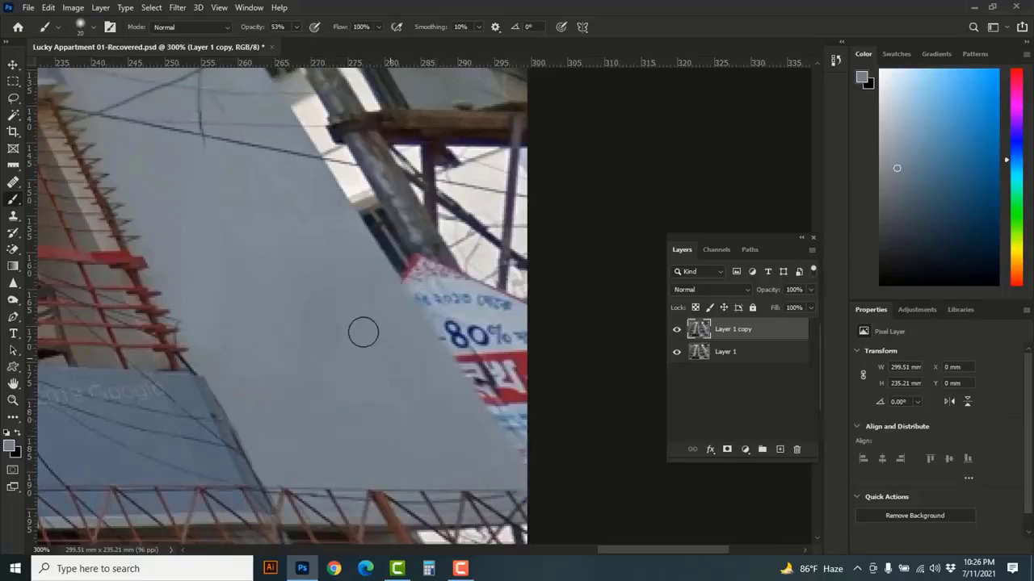
Paint out the cables crossing the grey wall beside the transformer with sampled wall colours at 82% opacity and a size 20 brush
left_click_drag(290, 215, 427, 415)
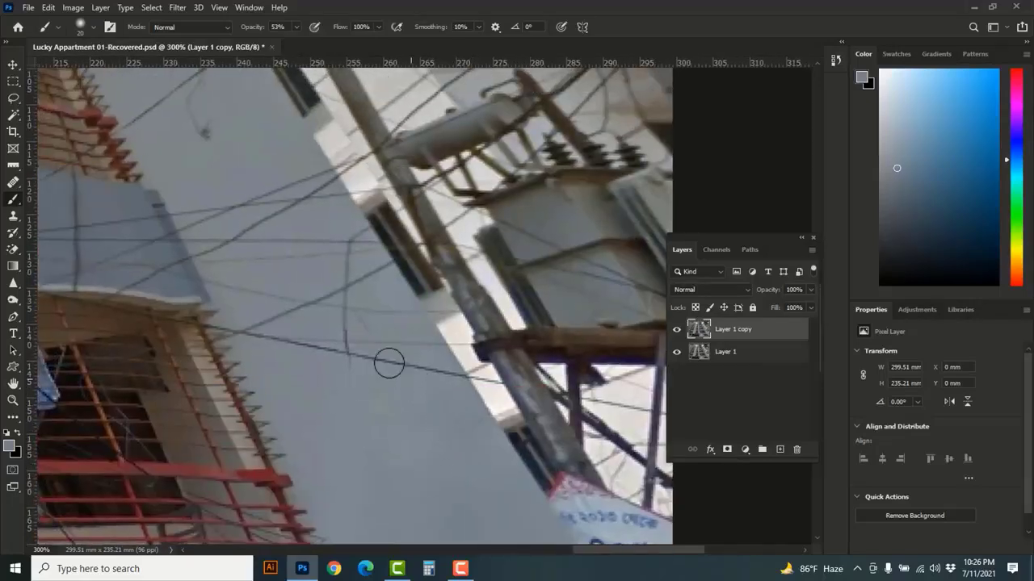
left_click(261, 155, "alt")
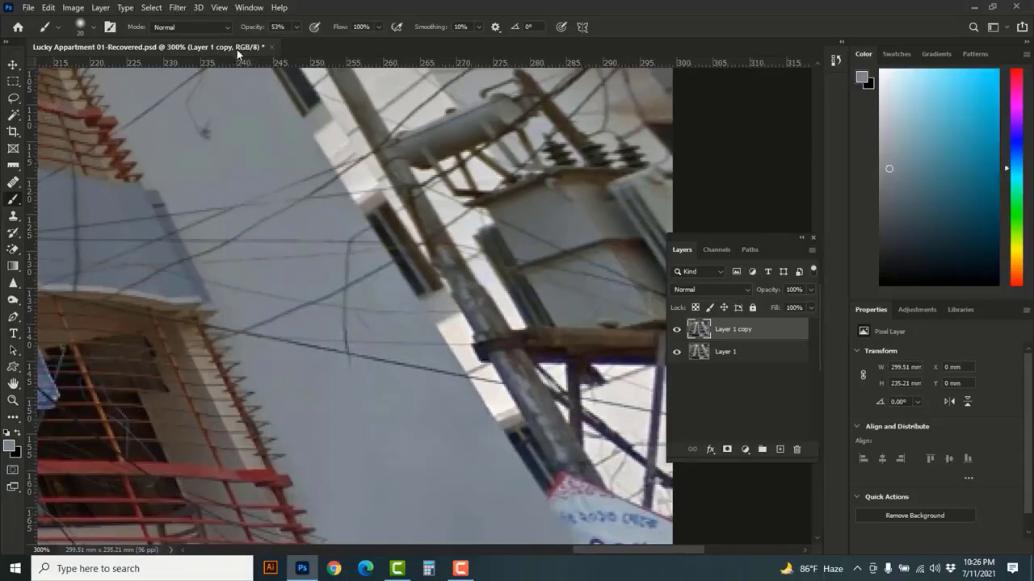
left_click(296, 27)
left_click_drag(300, 45, 309, 45)
left_click_drag(284, 182, 212, 205)
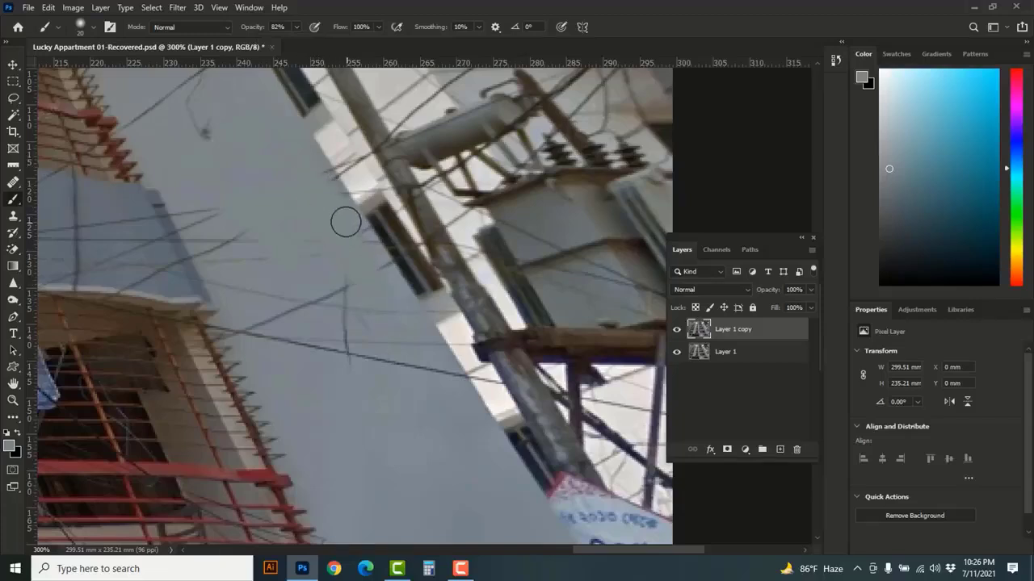
left_click(254, 308, "alt")
mouse_move(259, 331)
left_mouse_down()
mouse_move(337, 318)
mouse_move(315, 308)
mouse_move(349, 328)
mouse_move(334, 296)
mouse_move(314, 335)
mouse_move(357, 366)
mouse_move(281, 323)
mouse_move(358, 356)
mouse_move(353, 381)
mouse_move(429, 365)
left_mouse_up()
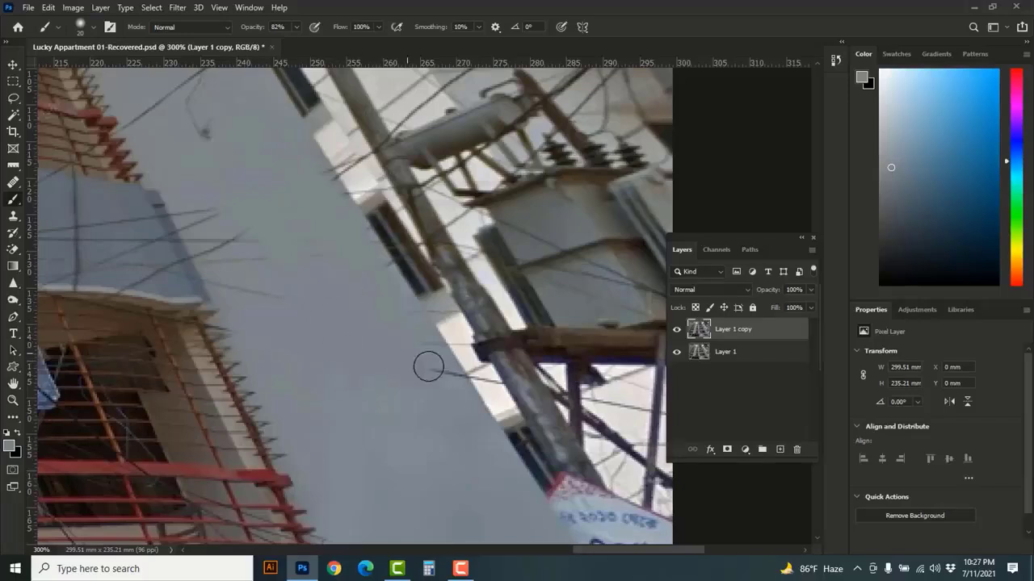
Clean the remaining cable ends along the wall's slanted edge with sampled wall grey and a size 8 brush
key("bracketleft")
key("bracketleft")
key("bracketleft")
left_click(342, 225, "alt")
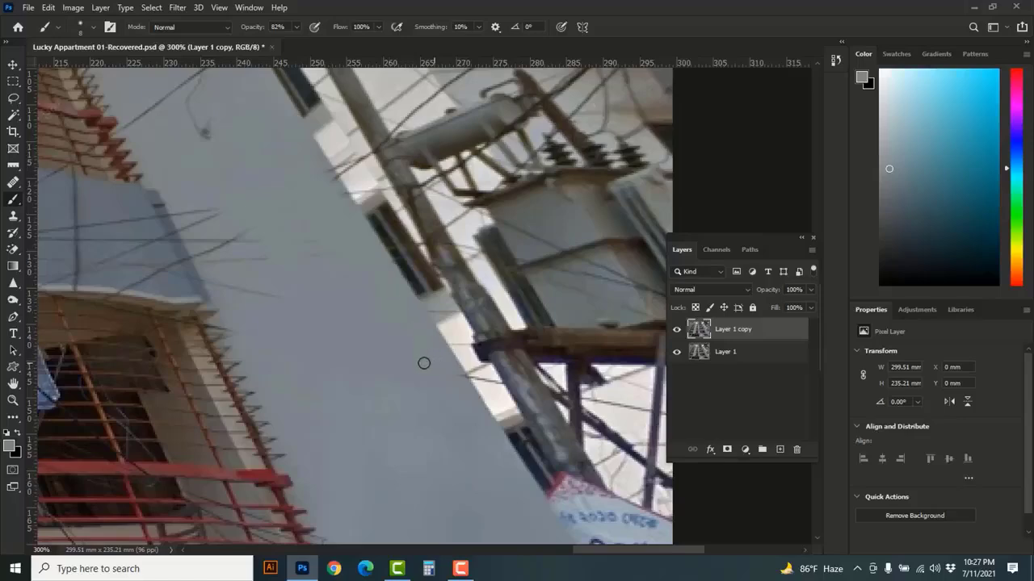
Paint out the thick black cable hanging above the pole's crossarm with the neighbouring building's wall colour and a size 15 brush
left_click(329, 299, "ctrl+alt")
left_click(331, 299, "ctrl+alt")
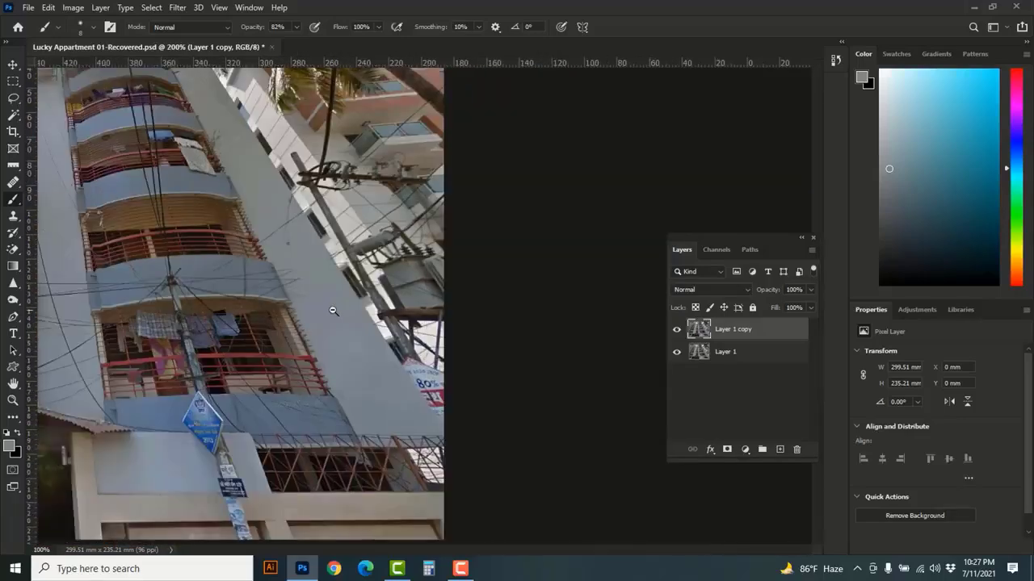
left_click(332, 310, "ctrl+alt")
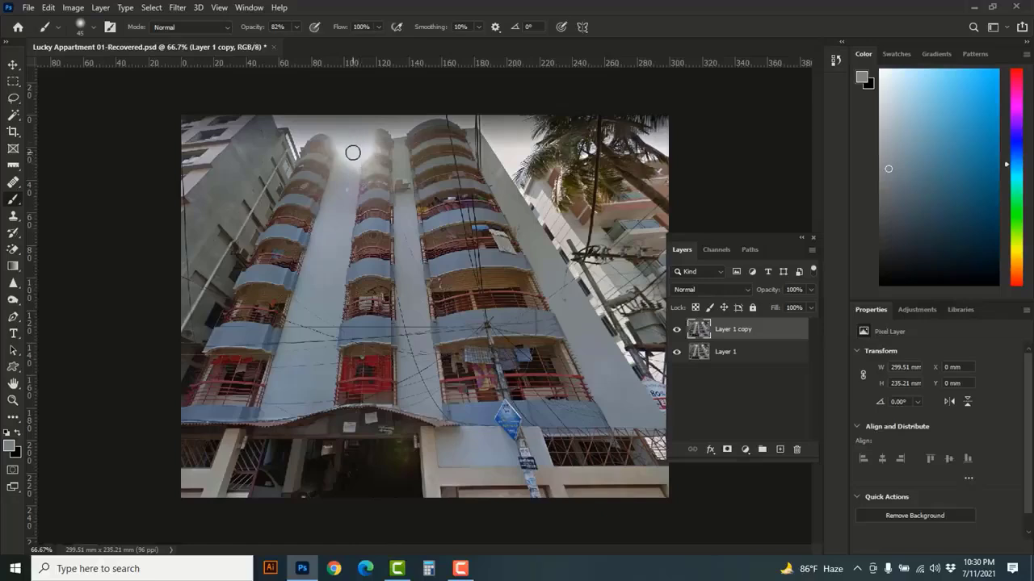
left_click(352, 152)
scroll(637, 261, "up", 2)
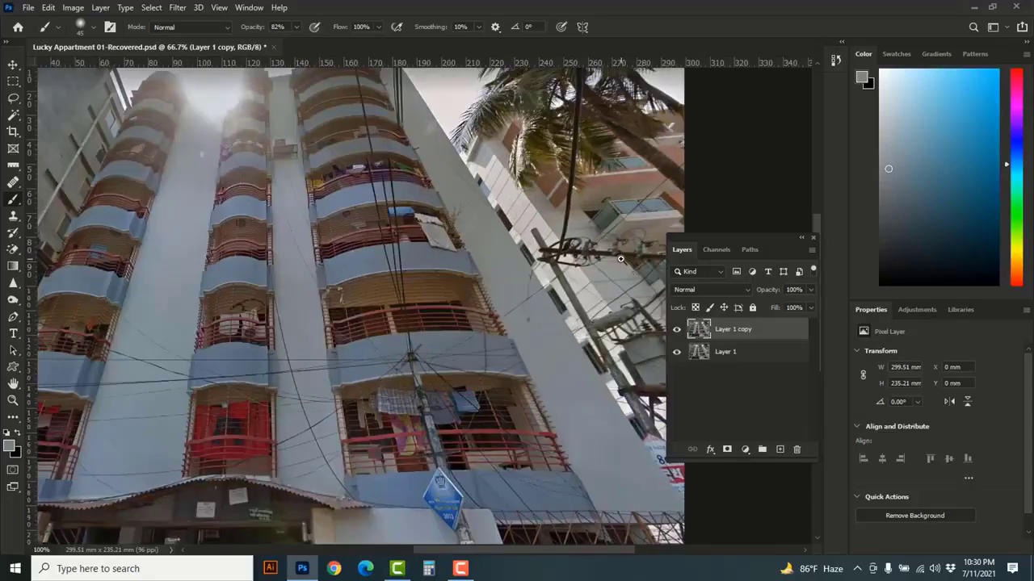
scroll(594, 243, "up", 1)
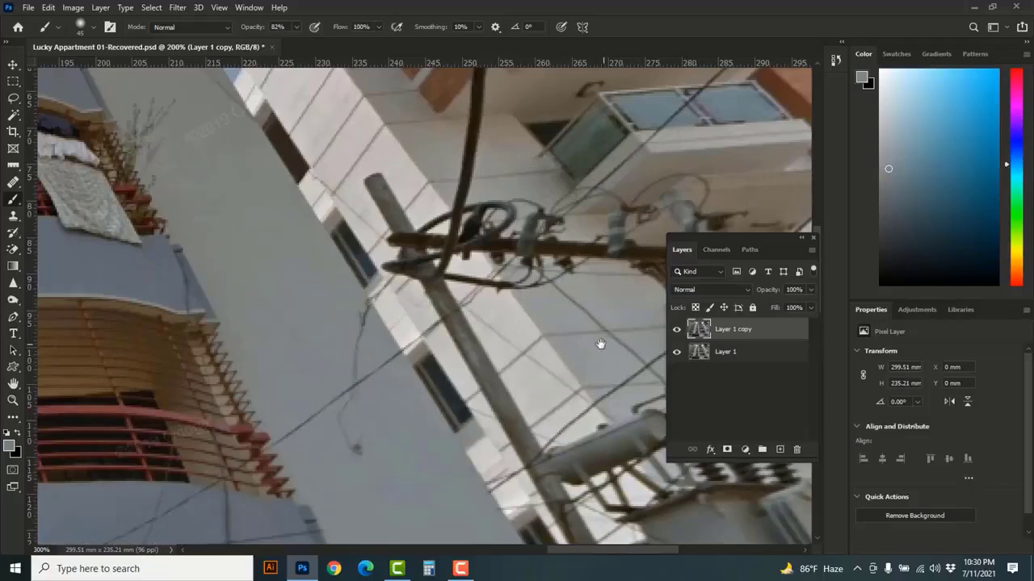
left_click_drag(600, 347, 415, 328)
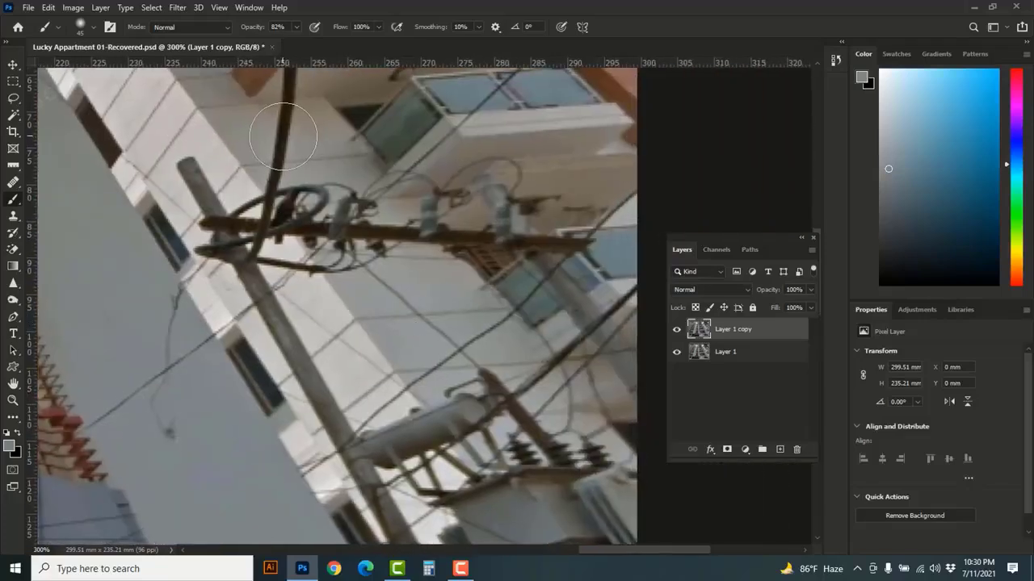
key("bracketleft")
key("bracketleft")
key("bracketleft")
key("bracketleft")
left_click(240, 131, "alt")
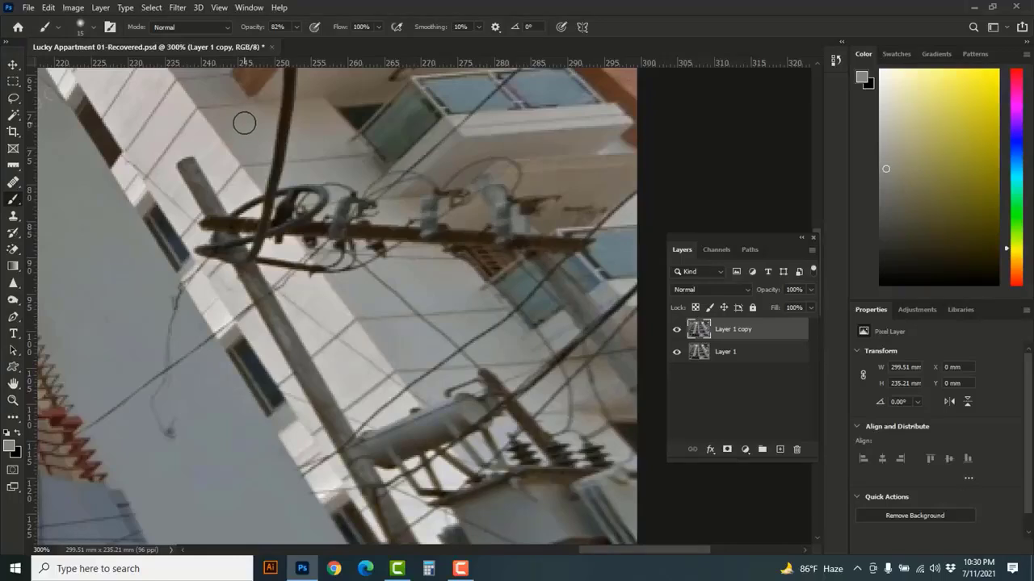
mouse_move(298, 108)
left_mouse_down()
mouse_move(269, 120)
mouse_move(294, 116)
mouse_move(256, 134)
mouse_move(305, 121)
mouse_move(281, 117)
mouse_move(271, 155)
mouse_move(317, 143)
mouse_move(276, 143)
mouse_move(336, 134)
mouse_move(294, 119)
mouse_move(307, 110)
mouse_move(288, 169)
mouse_move(268, 174)
mouse_move(285, 173)
mouse_move(270, 172)
mouse_move(281, 191)
mouse_move(258, 175)
mouse_move(280, 204)
mouse_move(266, 176)
left_mouse_up()
Paint a straight wall edge across the cable coil and crossarm with a size 8 brush at 100% opacity
key("bracketleft")
key("bracketleft")
key("bracketleft")
left_click(287, 169, "alt")
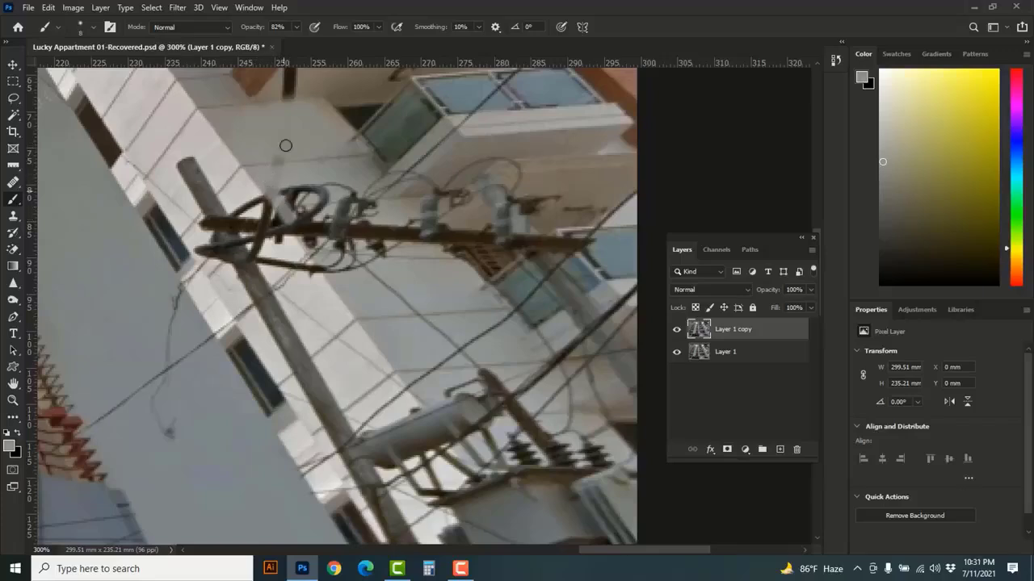
left_click(298, 28)
left_click(307, 197)
left_click(311, 248, "shift")
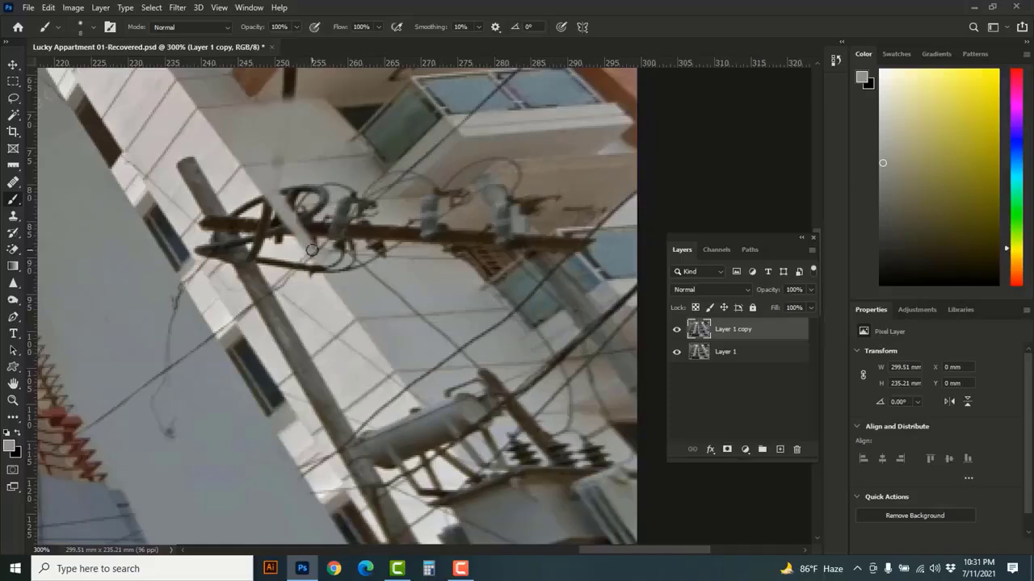
Paint out the cable coil, nearest insulator and crossarm section beside the pole with sampled wall grey
left_click(296, 166, "alt")
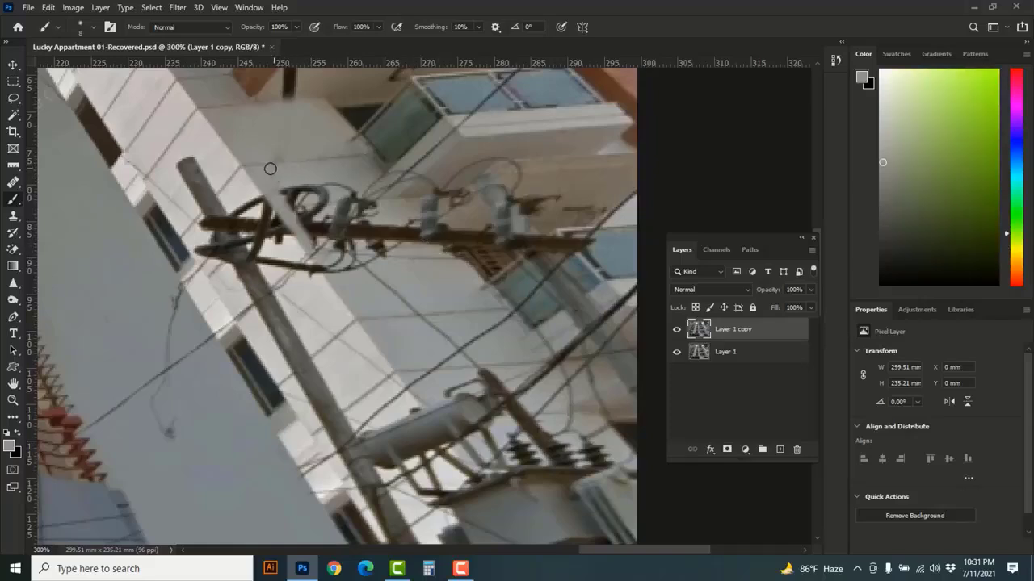
mouse_move(281, 192)
left_mouse_down()
mouse_move(403, 208)
mouse_move(392, 209)
mouse_move(394, 199)
mouse_move(300, 207)
mouse_move(299, 190)
mouse_move(295, 211)
mouse_move(320, 195)
mouse_move(305, 213)
mouse_move(329, 204)
mouse_move(317, 228)
mouse_move(350, 211)
left_mouse_up()
left_click(388, 203, "alt")
left_click(298, 192, "alt")
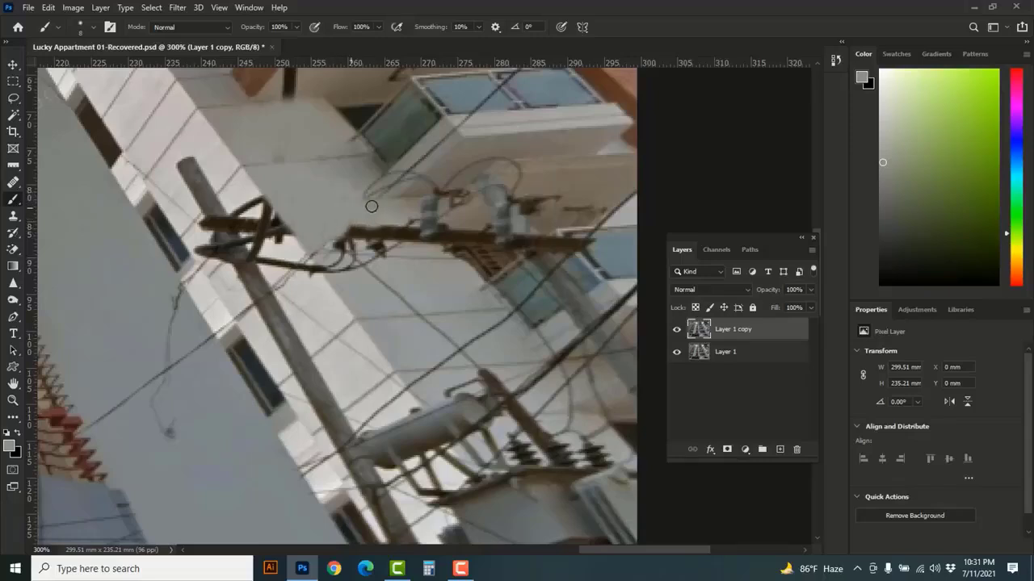
Paint out the cable along the balcony's lower corner with colours sampled from the balcony and the adjoining wall
left_click(442, 130, "alt")
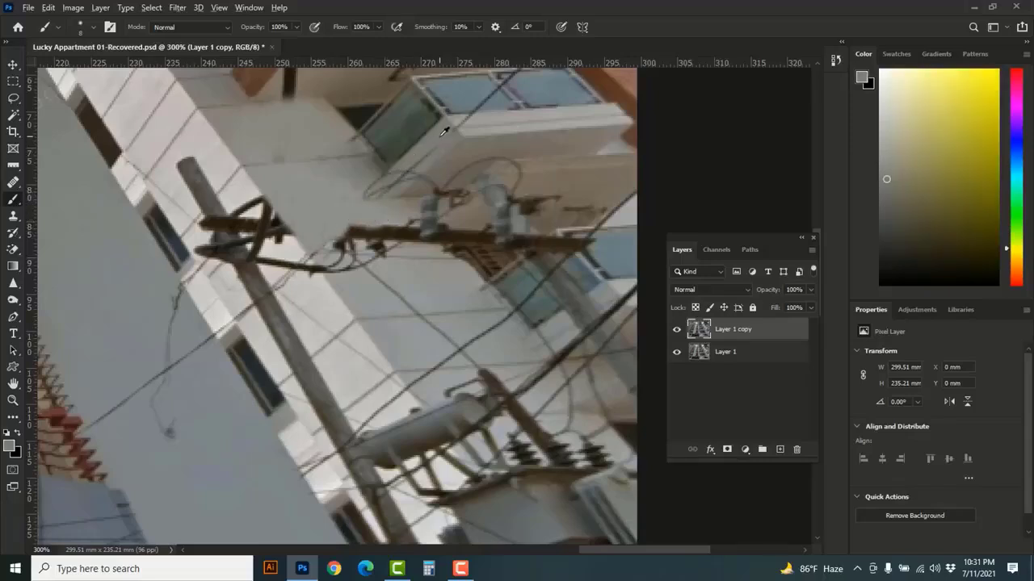
left_click(369, 182, "alt")
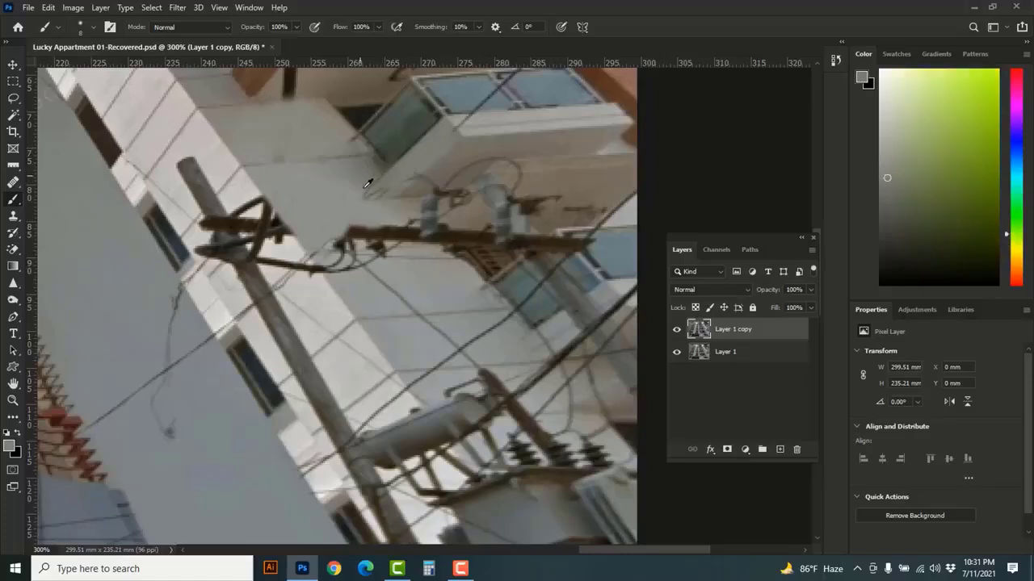
left_click(390, 187, "alt")
left_click(350, 184, "alt")
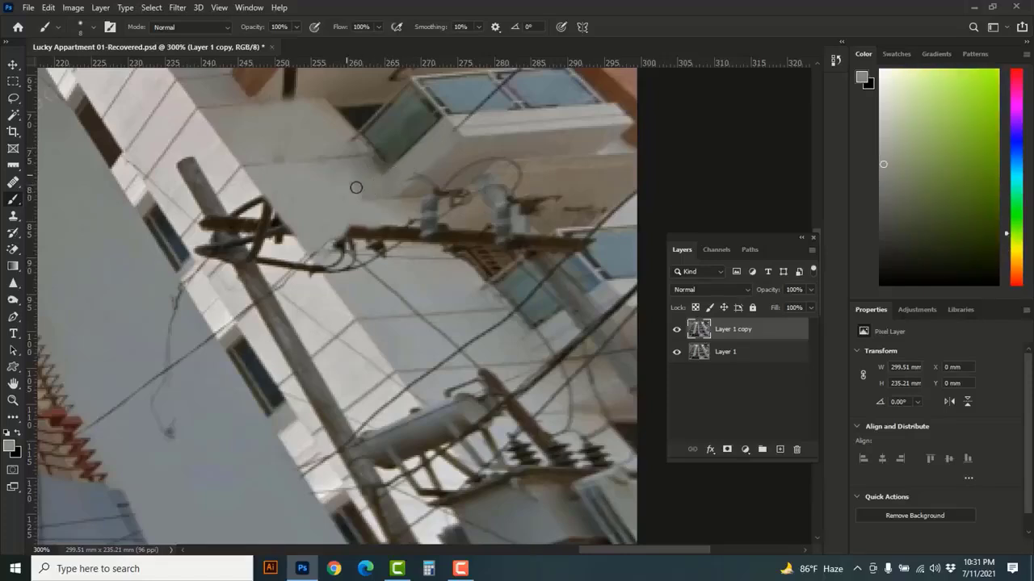
Blend the repainted grey wall below the balcony at 49% opacity, enlarging the brush to size 25
left_click_drag(296, 32, 281, 46)
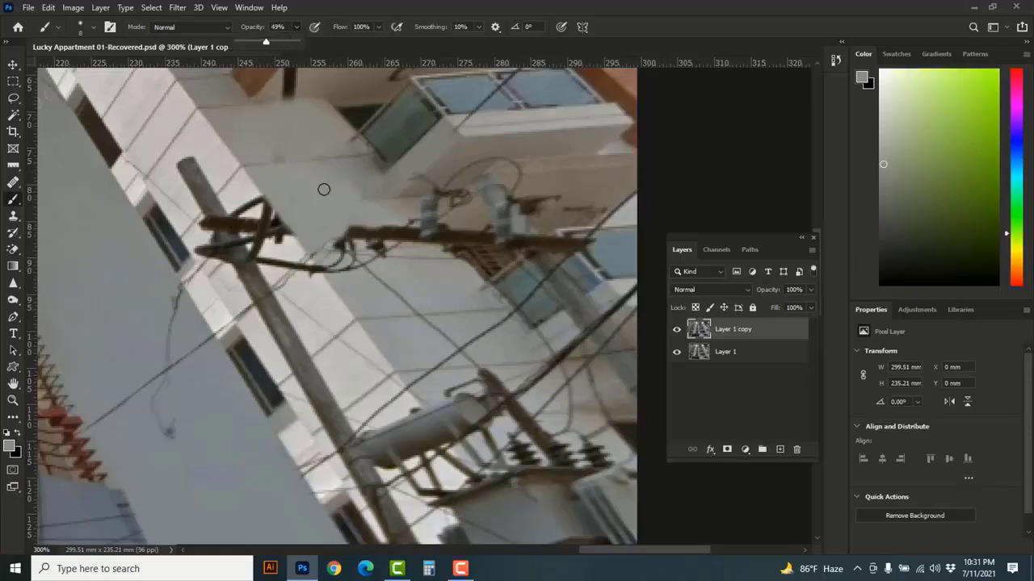
key("[")
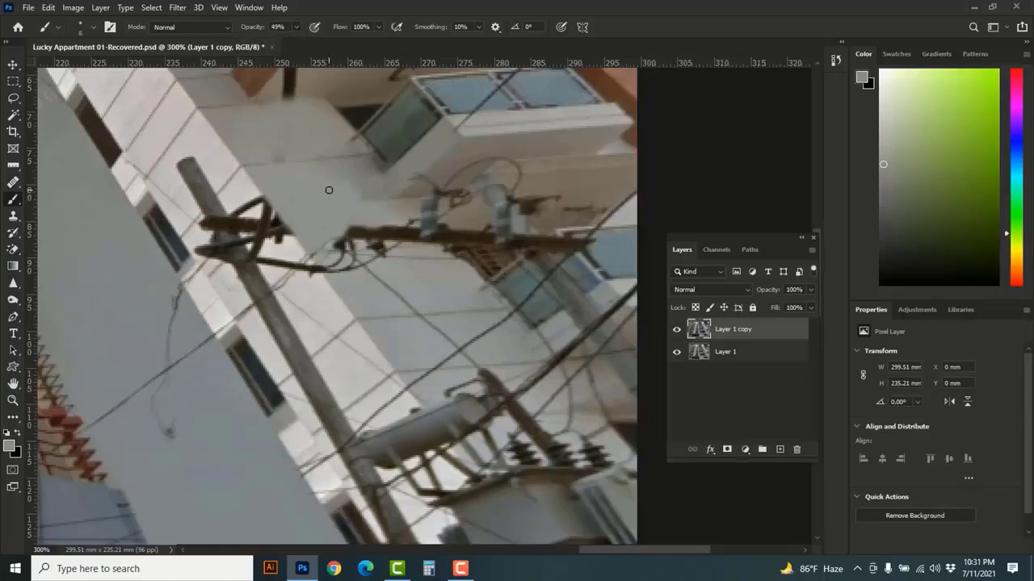
key("]")
key("]")
key("]")
key("]")
key("]")
key("]")
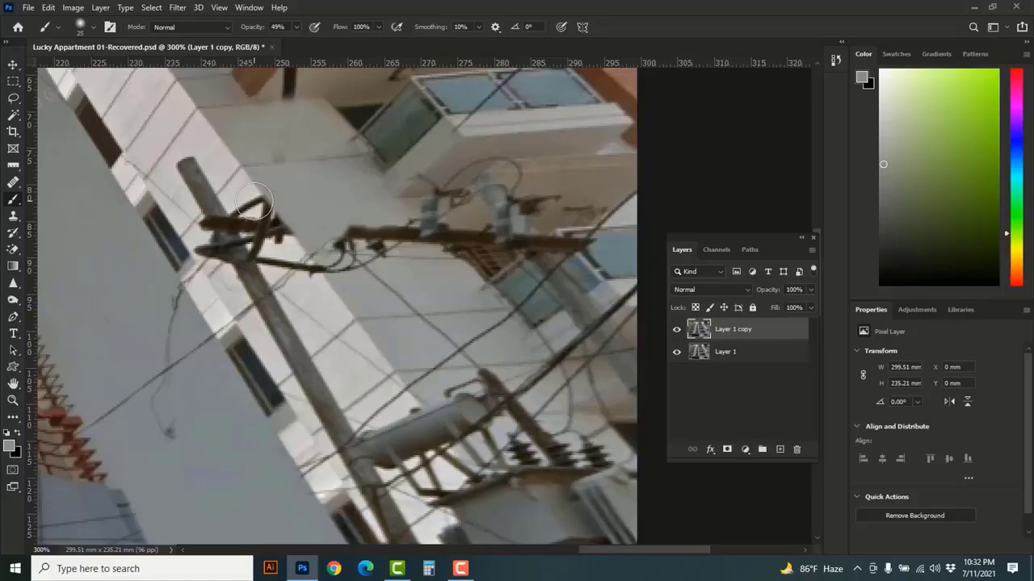
Cover the pole's tip and the adjoining crossarm stub with sampled light wall colours, reducing the brush from size 10 to 7
key("[")
key("[")
left_click(206, 134, "alt")
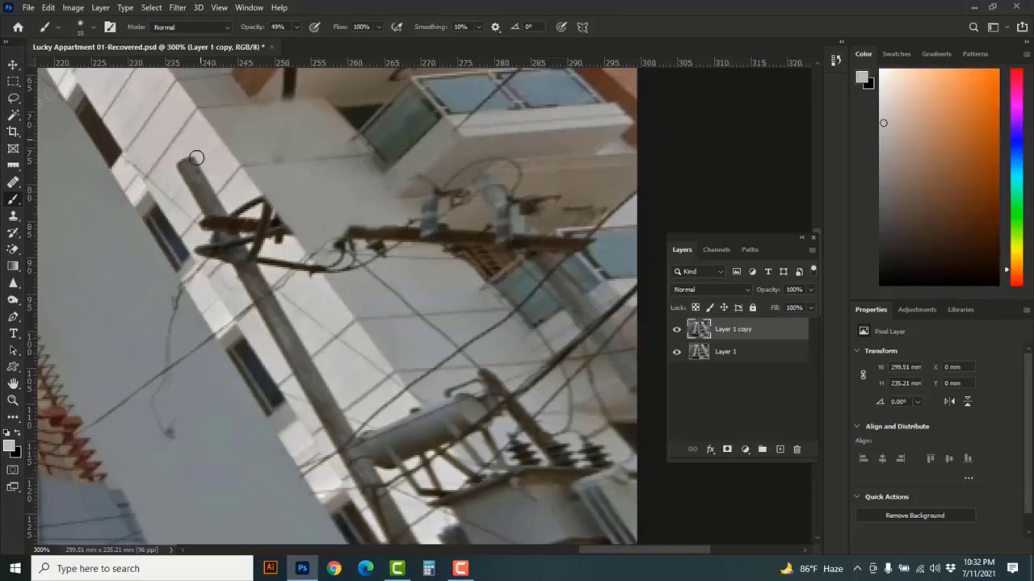
mouse_move(196, 158)
left_mouse_down()
mouse_move(307, 42)
mouse_move(186, 179)
mouse_move(186, 156)
mouse_move(192, 195)
mouse_move(209, 210)
mouse_move(211, 164)
mouse_move(195, 156)
mouse_move(174, 176)
mouse_move(201, 153)
mouse_move(210, 189)
mouse_move(191, 213)
mouse_move(154, 176)
mouse_move(182, 211)
mouse_move(188, 195)
mouse_move(235, 199)
mouse_move(210, 228)
mouse_move(230, 198)
mouse_move(220, 227)
mouse_move(256, 200)
mouse_move(244, 198)
mouse_move(268, 226)
mouse_move(246, 199)
mouse_move(265, 205)
mouse_move(290, 247)
left_mouse_up()
left_click(295, 29)
left_click(232, 202, "alt")
key("[")
key("[")
key("[")
left_click(249, 190, "alt")
left_click_drag(242, 196, 245, 208)
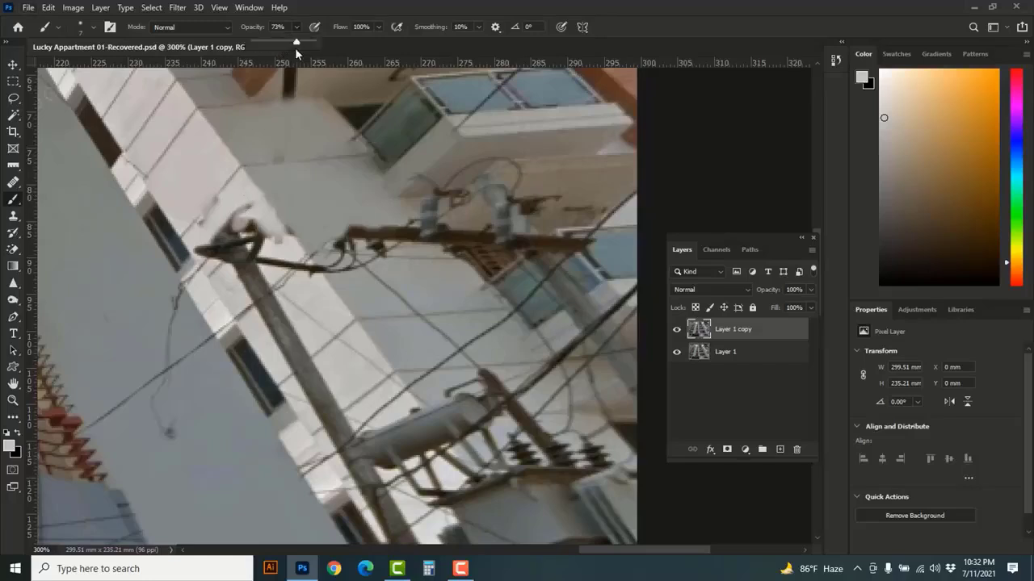
Paint out the pole's head, its cable loops and the upper shaft with light wall colour at 92% opacity
key("]")
key("]")
key("]")
key("]")
left_click(236, 196, "alt")
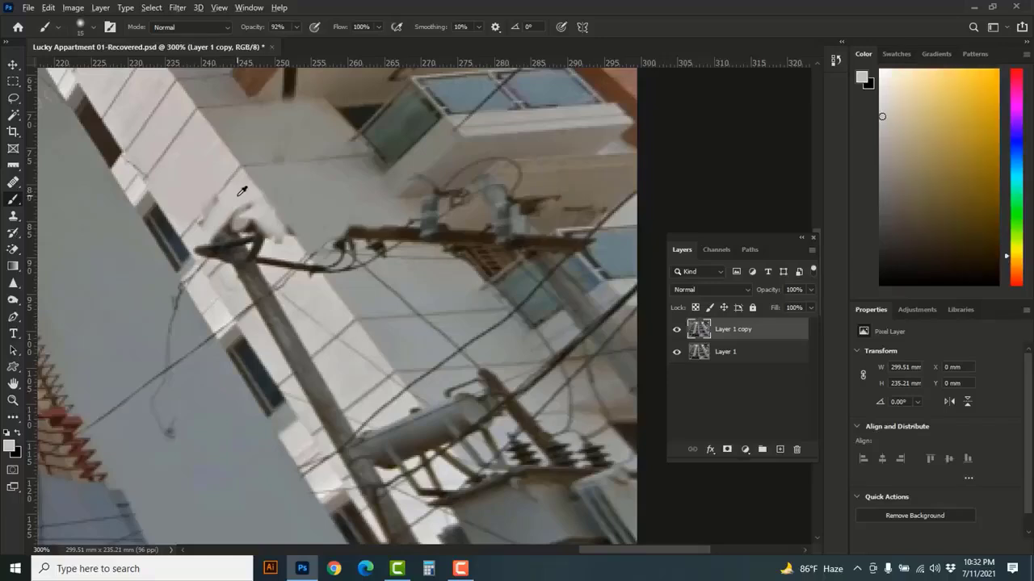
mouse_move(238, 200)
left_mouse_down()
mouse_move(245, 233)
mouse_move(231, 230)
mouse_move(221, 262)
mouse_move(201, 247)
mouse_move(235, 201)
mouse_move(221, 256)
mouse_move(211, 253)
mouse_move(239, 256)
mouse_move(265, 238)
mouse_move(263, 269)
mouse_move(251, 202)
mouse_move(281, 253)
mouse_move(239, 297)
mouse_move(245, 279)
mouse_move(242, 292)
mouse_move(280, 266)
mouse_move(230, 203)
left_mouse_up()
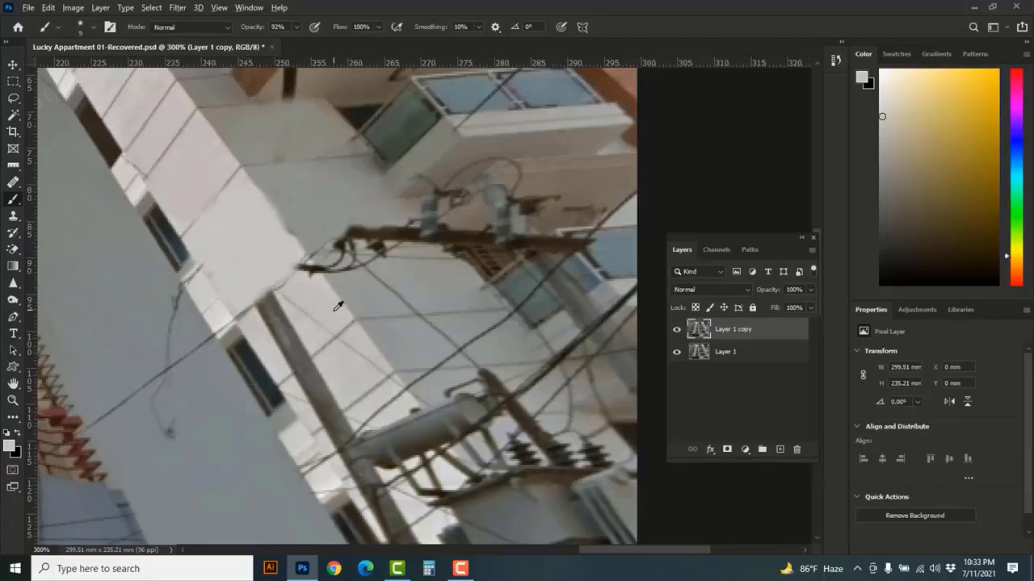
mouse_move(279, 295)
left_mouse_down()
mouse_move(252, 315)
mouse_move(284, 359)
mouse_move(282, 303)
mouse_move(273, 307)
mouse_move(296, 363)
left_mouse_up()
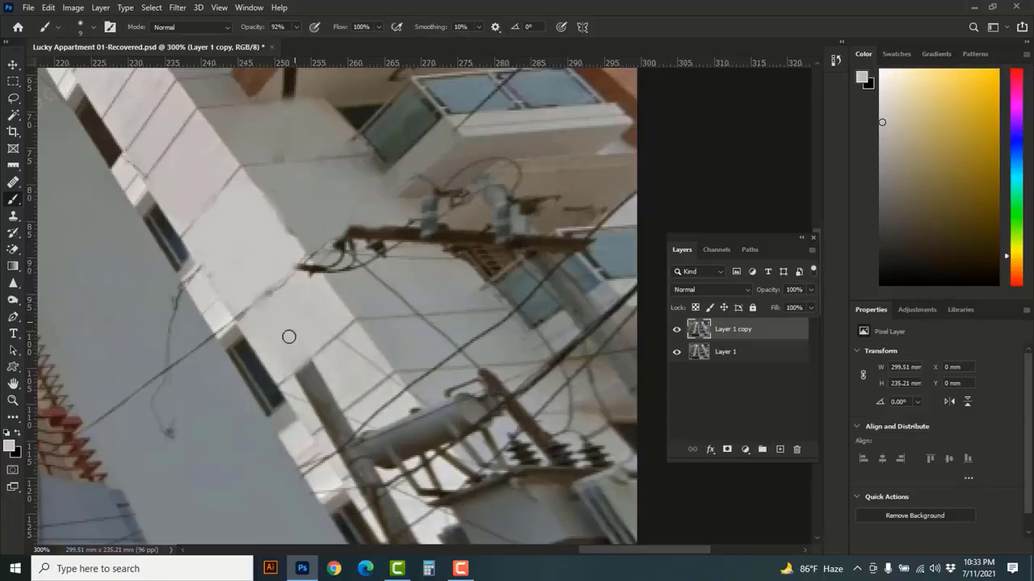
Remove the cable end overlapping the light wall and redefine its slanted edge against the grey side with sampled colours
left_click(323, 287, "alt")
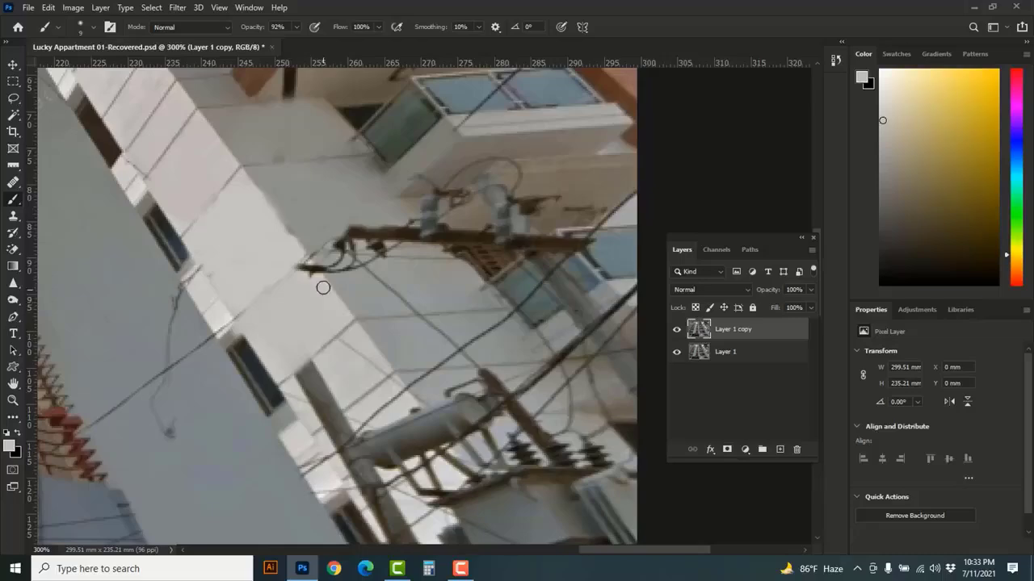
left_click_drag(316, 271, 296, 278)
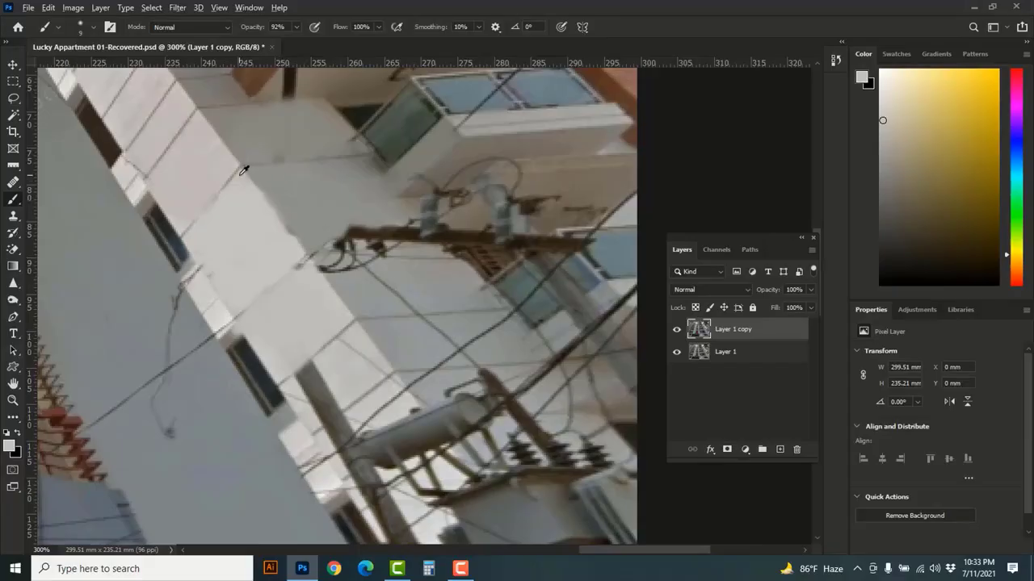
left_click(241, 173, "alt")
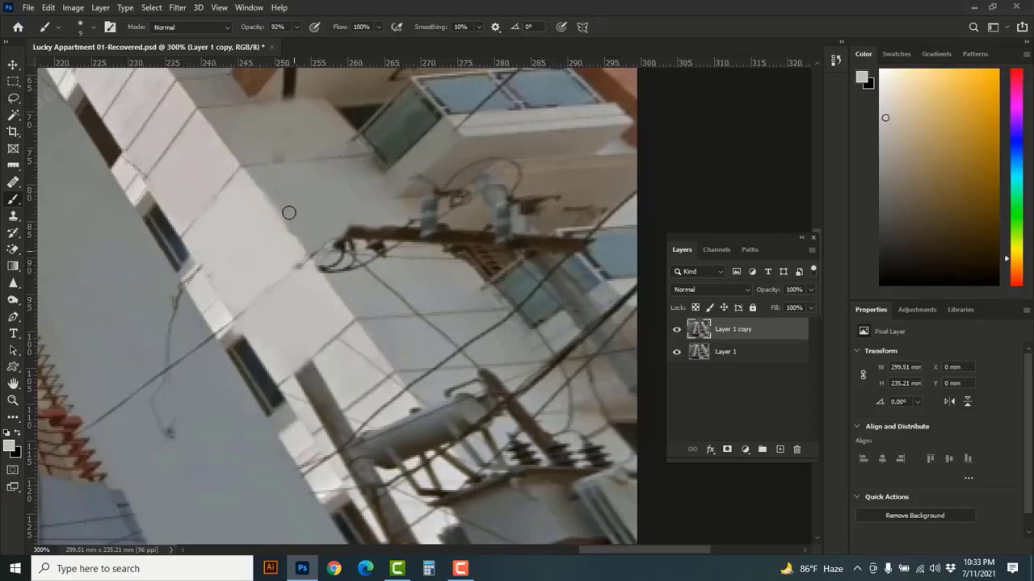
left_click(273, 167, "alt")
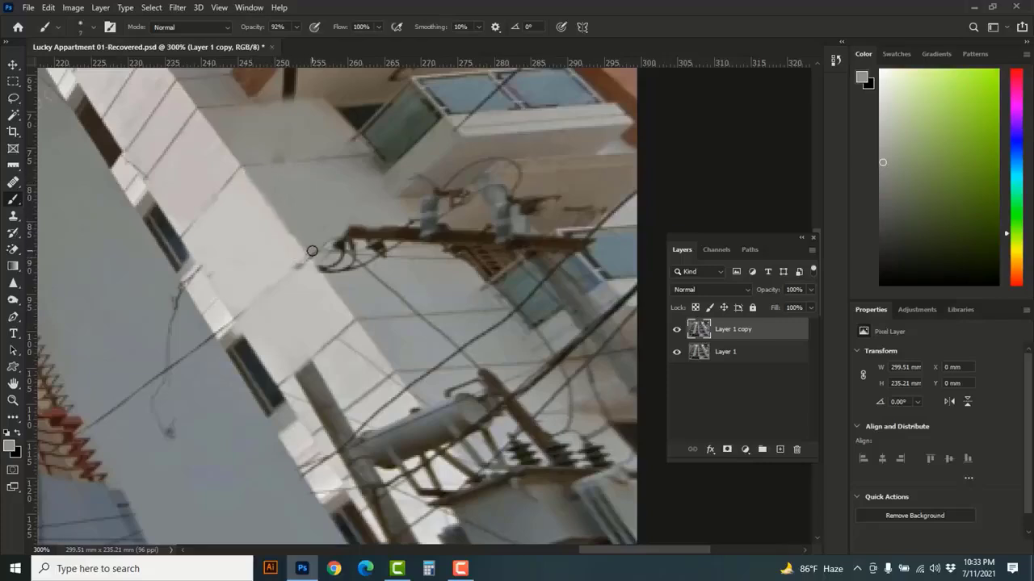
Paint out the cable loops beside the crossarm's end and touch up the wall joint with sampled colours, reducing the brush to size 2
left_click_drag(363, 325, 317, 256)
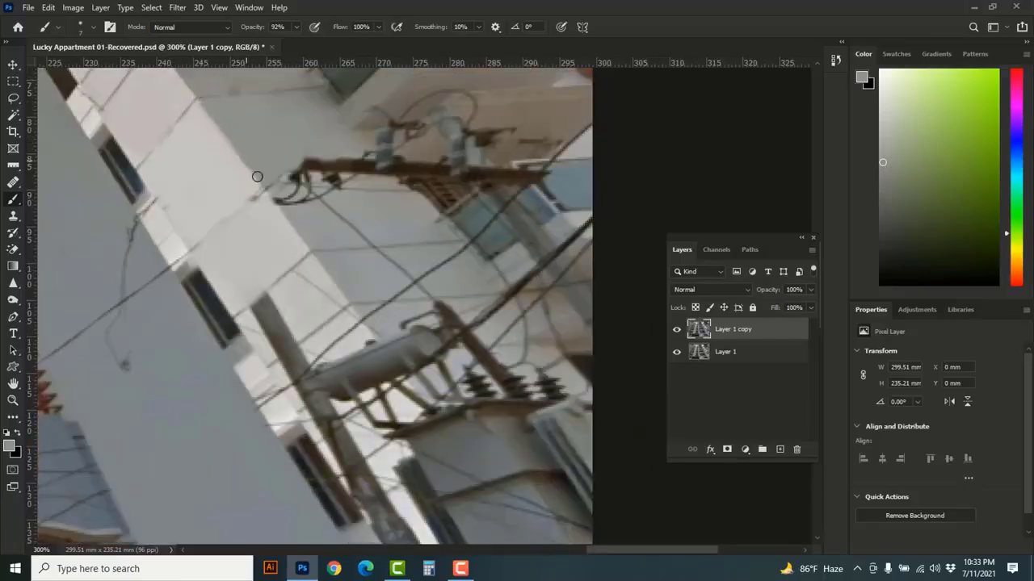
left_click(311, 244, "alt")
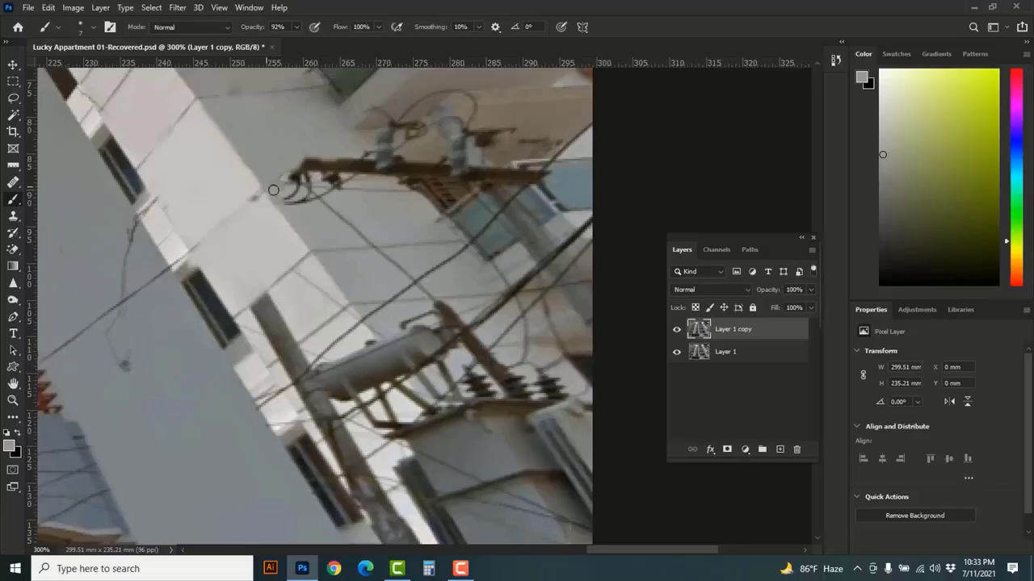
left_click_drag(285, 194, 296, 199)
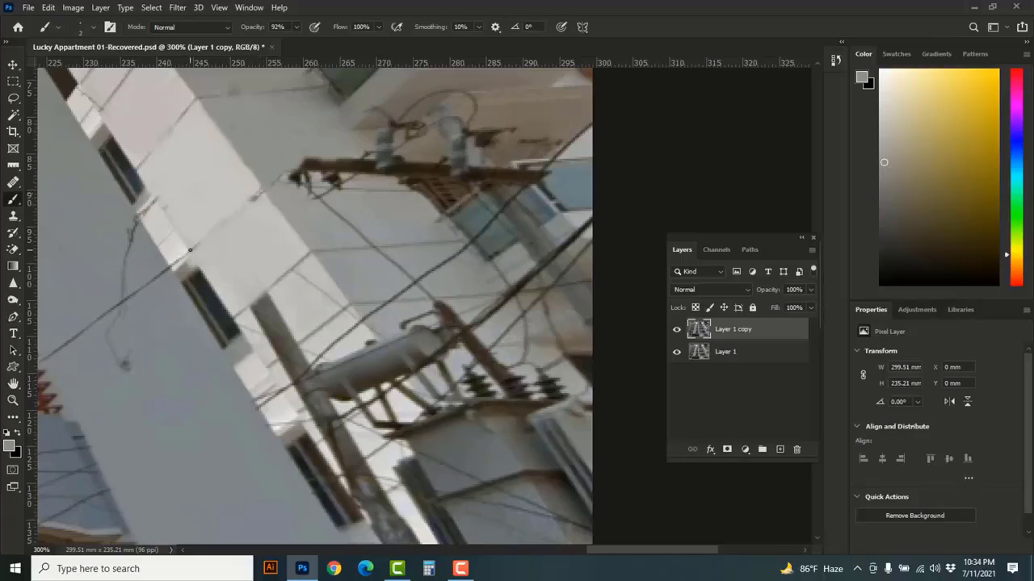
left_click(189, 252, "shift")
Set the brush opacity to 47% and add an empty layer above the layer copy
scroll(420, 377, "down", 1)
scroll(426, 378, "down", 1)
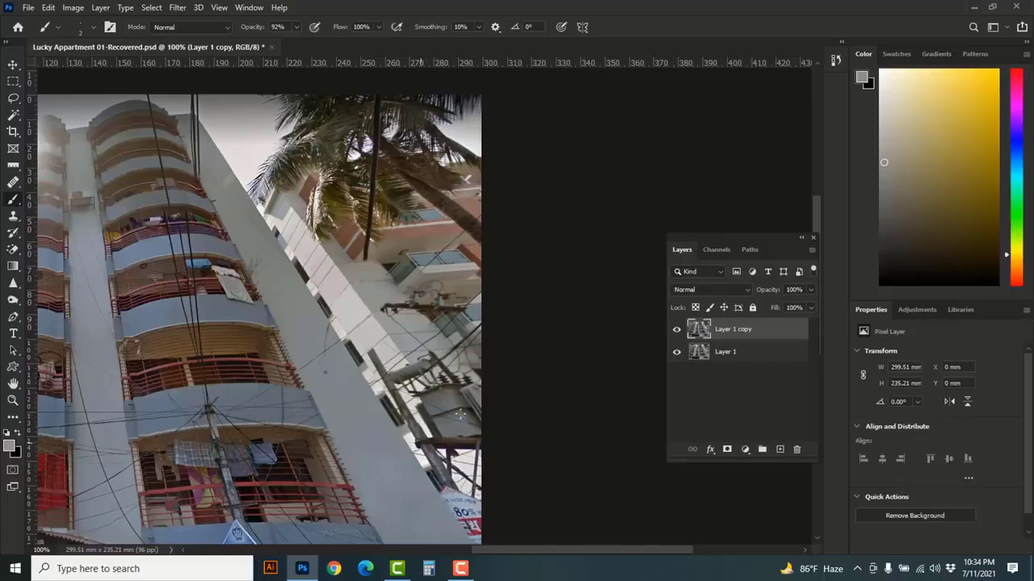
left_click_drag(181, 412, 328, 404)
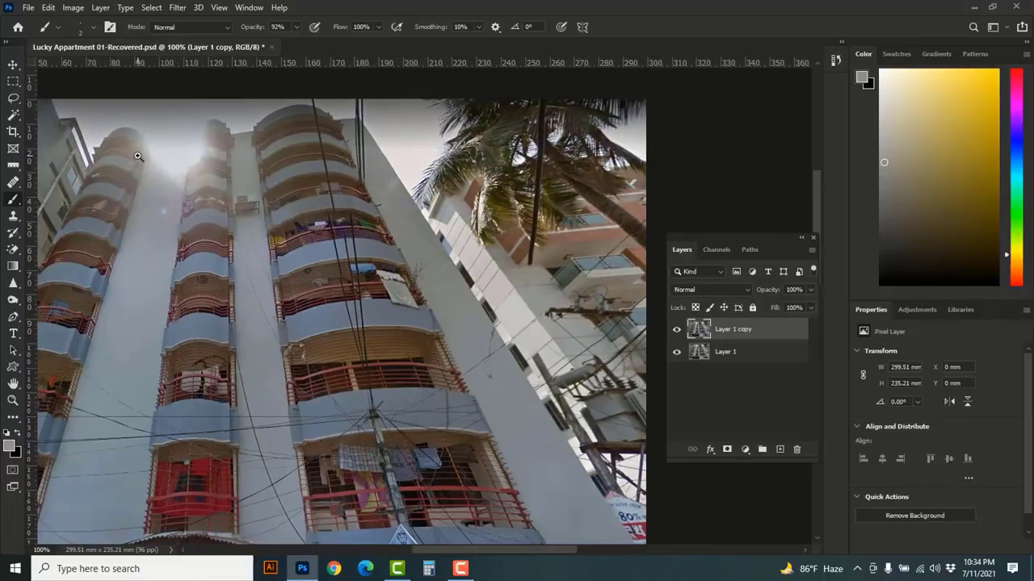
scroll(141, 158, "up", 1)
left_click_drag(124, 227, 231, 279)
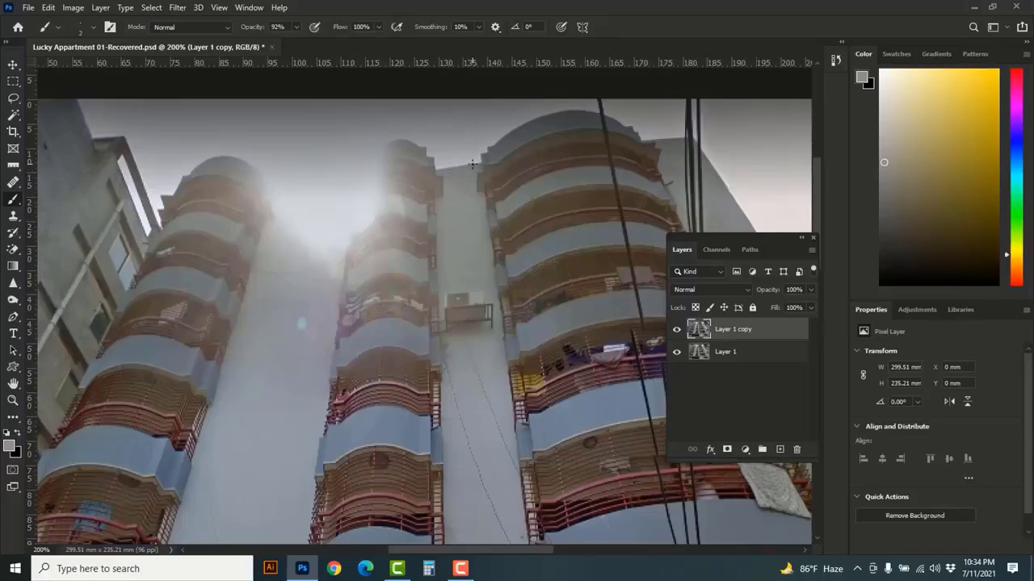
left_click(299, 210, "alt")
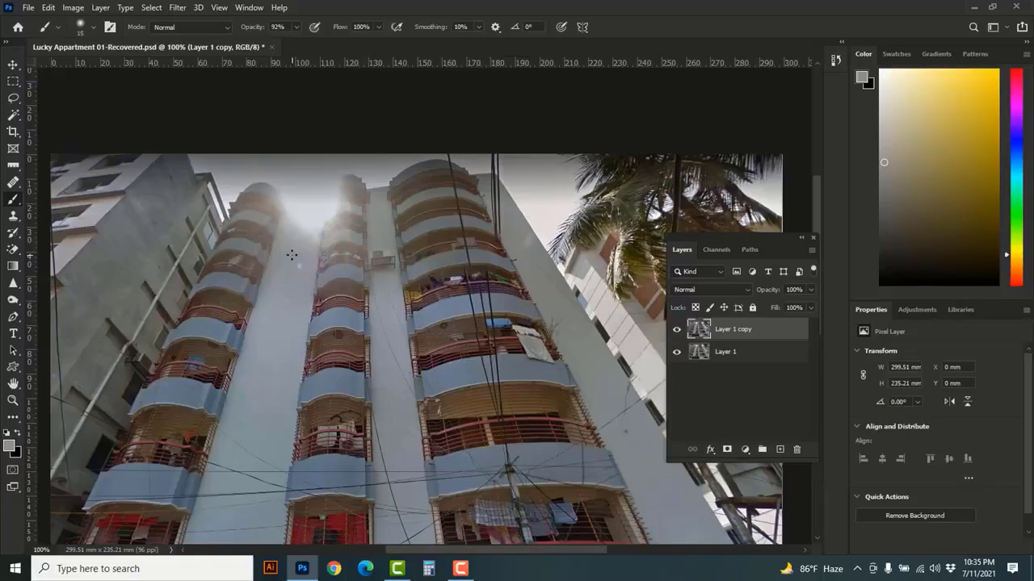
left_click(286, 251, "ctrl")
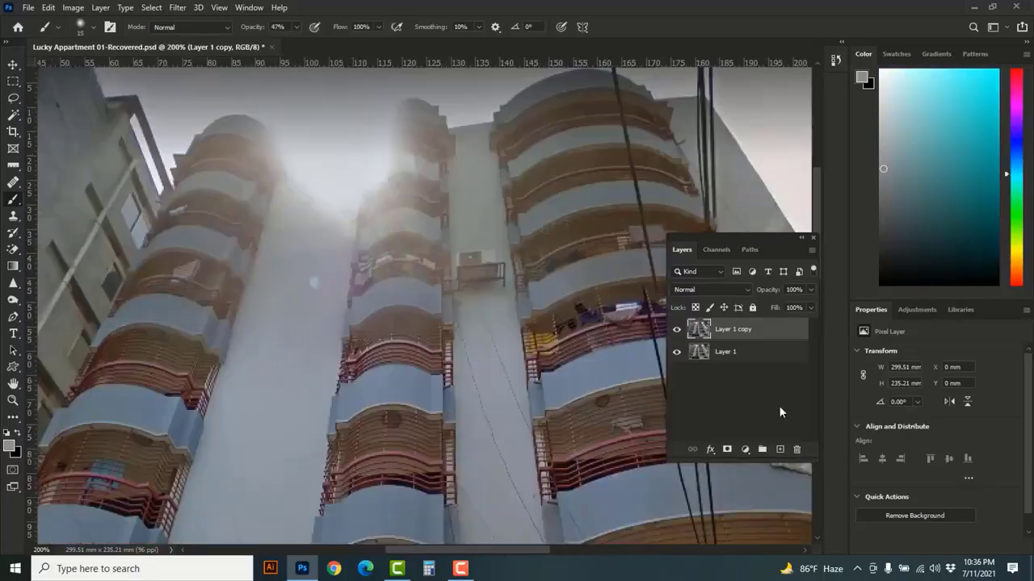
left_click(780, 449)
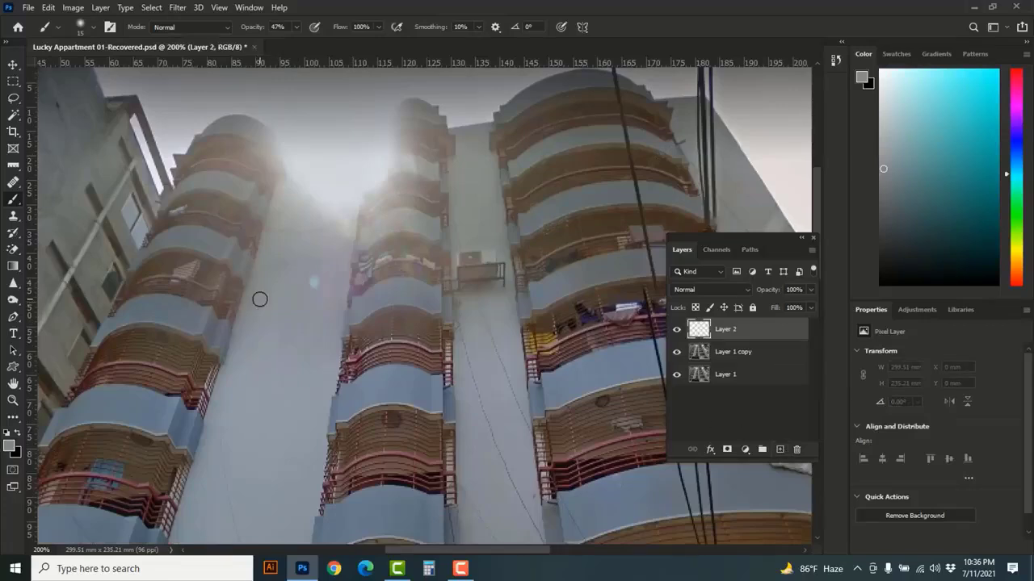
Outline the glare-covered wall between the two balcony towers with a sampled wall colour, using a size 25 brush
key("bracketleft")
key("bracketright")
key("bracketright")
left_click(263, 311, "alt")
left_click(258, 311)
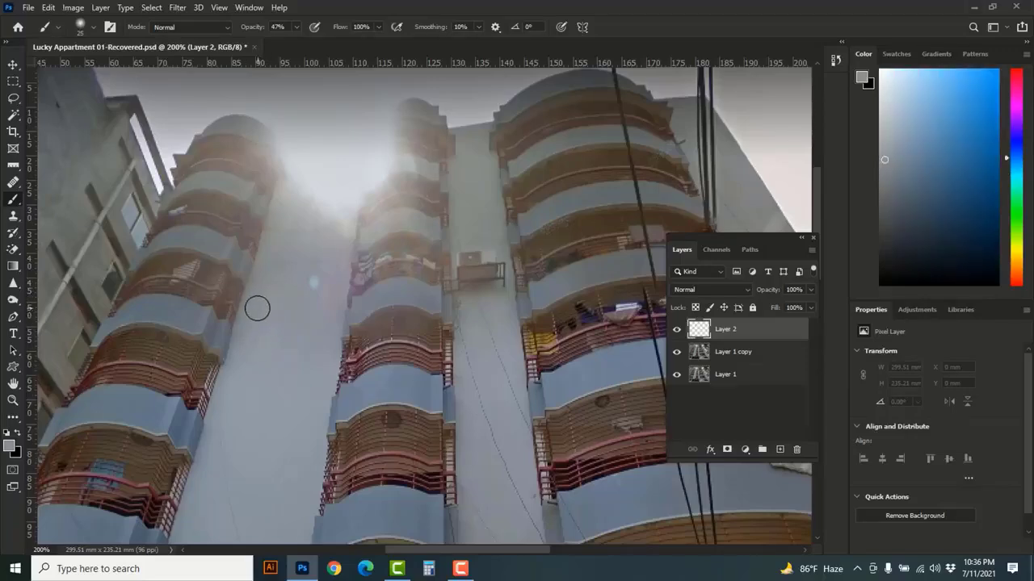
mouse_move(282, 226)
left_mouse_down()
mouse_move(298, 150)
mouse_move(367, 138)
mouse_move(357, 164)
left_mouse_up()
left_click(338, 313, "shift")
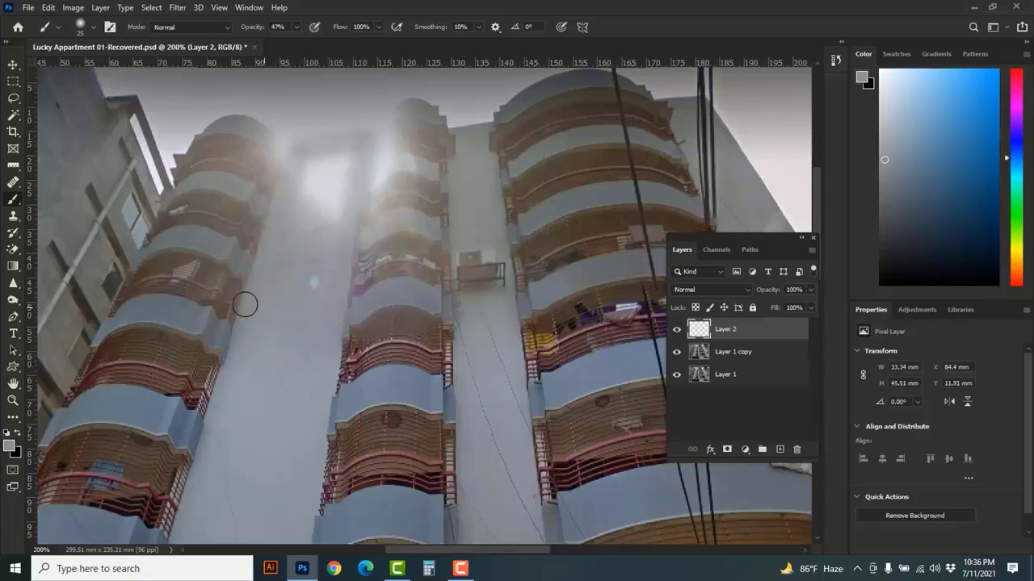
Fill the sun glare inside the outlined wall with the grey wall colour up to the roofline
left_click(249, 309, "shift")
mouse_move(278, 243)
left_mouse_down()
mouse_move(297, 163)
mouse_move(303, 218)
mouse_move(308, 164)
mouse_move(299, 163)
mouse_move(355, 165)
left_mouse_up()
left_click_drag(340, 257, 330, 170)
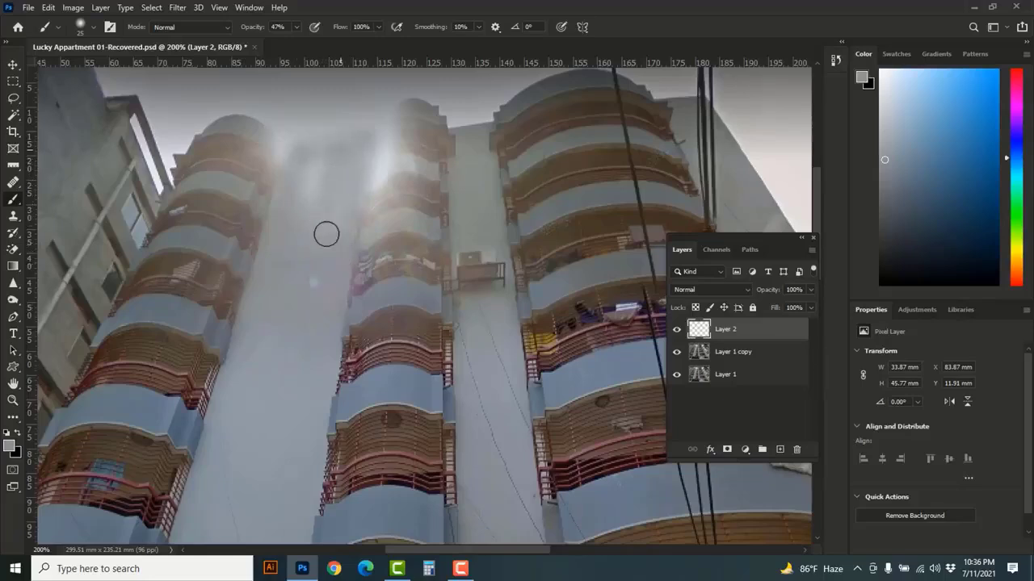
mouse_move(304, 159)
left_mouse_down()
mouse_move(305, 244)
mouse_move(328, 177)
mouse_move(303, 207)
mouse_move(323, 151)
mouse_move(321, 232)
mouse_move(346, 147)
left_mouse_up()
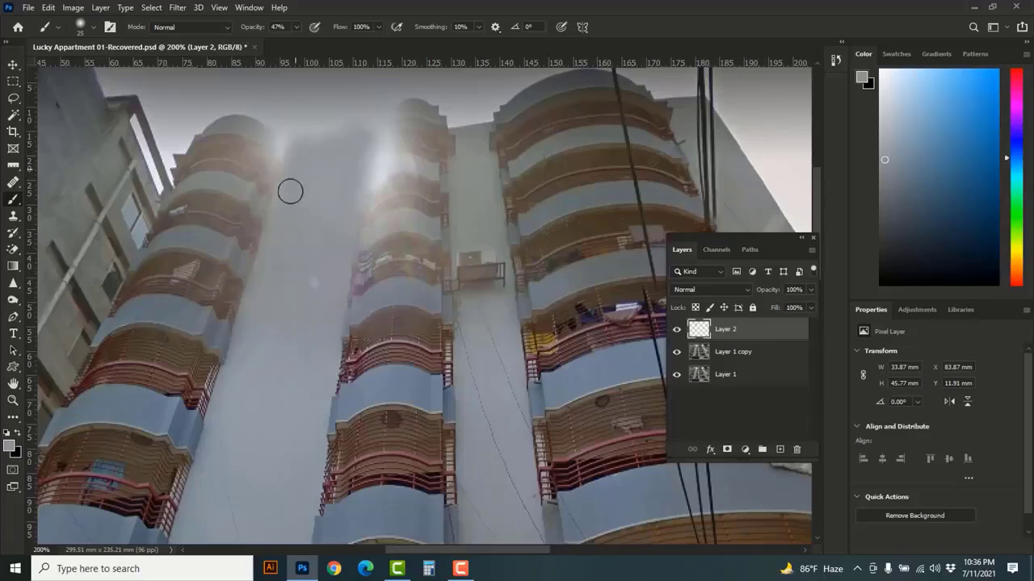
Smooth the repainted wall along the left tower's balconies with a lighter blue-grey colour, undoing the last stroke
left_click_drag(258, 311, 254, 324)
left_click(242, 356)
mouse_move(298, 154)
left_mouse_down()
mouse_move(349, 141)
mouse_move(358, 154)
mouse_move(334, 289)
mouse_move(340, 170)
mouse_move(298, 342)
mouse_move(314, 154)
mouse_move(267, 340)
left_mouse_up()
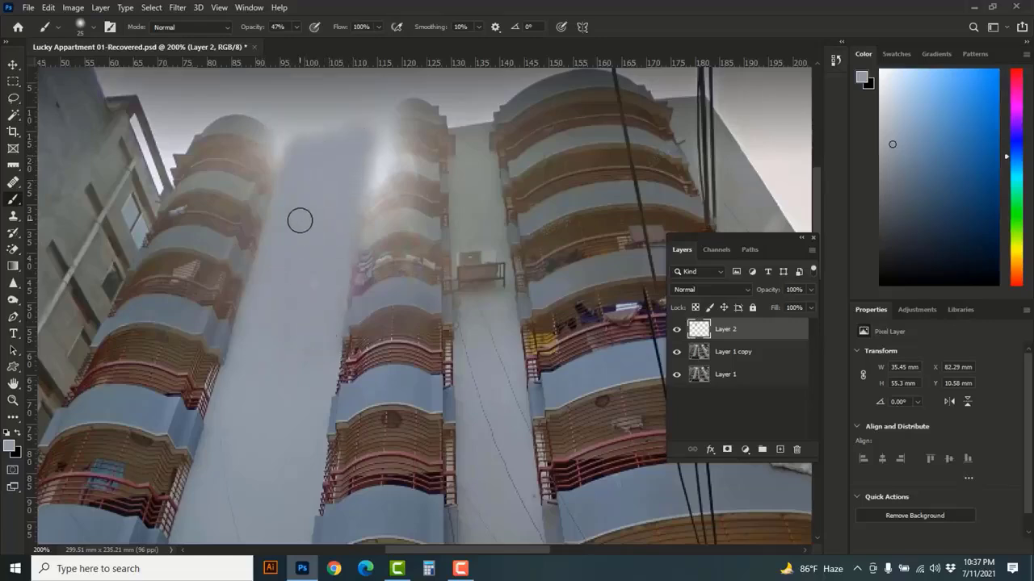
key("ctrl+z")
Lasso the left tower's upper balconies below the hazy top, extending the selection slightly along its upper edge
left_click(14, 101)
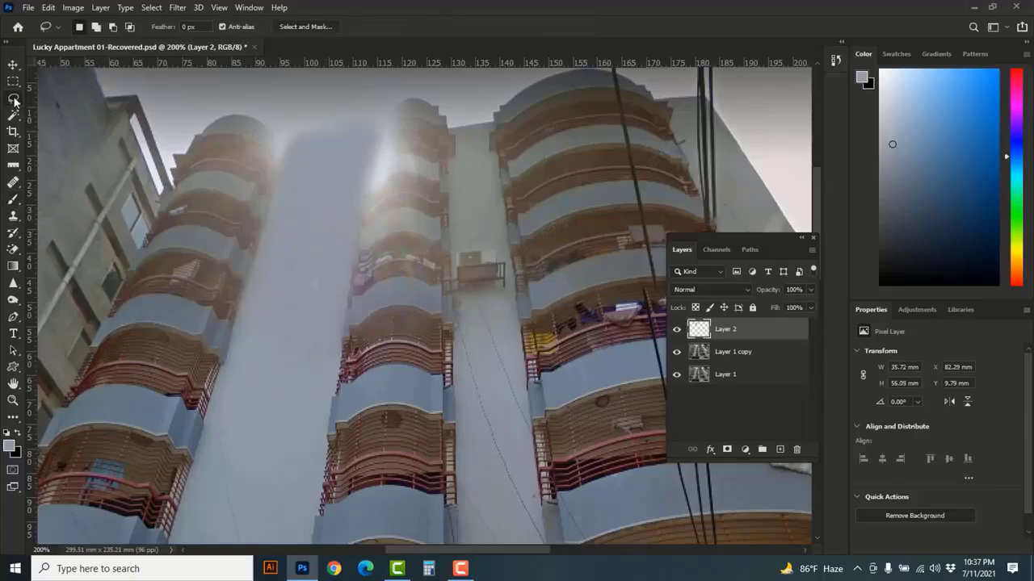
right_click(14, 101)
left_click(79, 103)
mouse_move(220, 176)
left_mouse_down()
mouse_move(270, 179)
mouse_move(302, 225)
mouse_move(290, 276)
mouse_move(254, 303)
mouse_move(126, 279)
mouse_move(154, 207)
left_mouse_up()
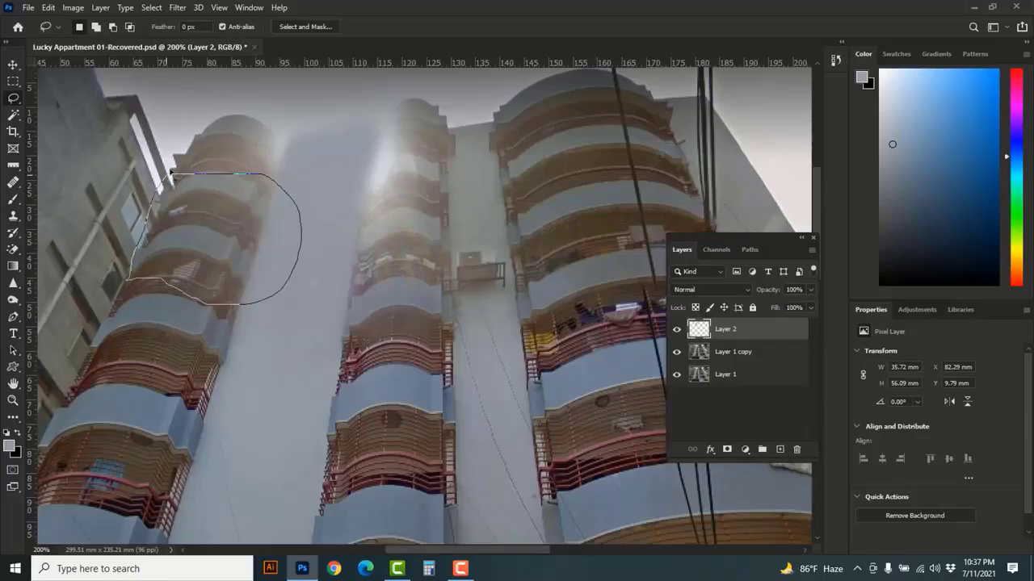
left_click_drag(172, 171, 173, 173)
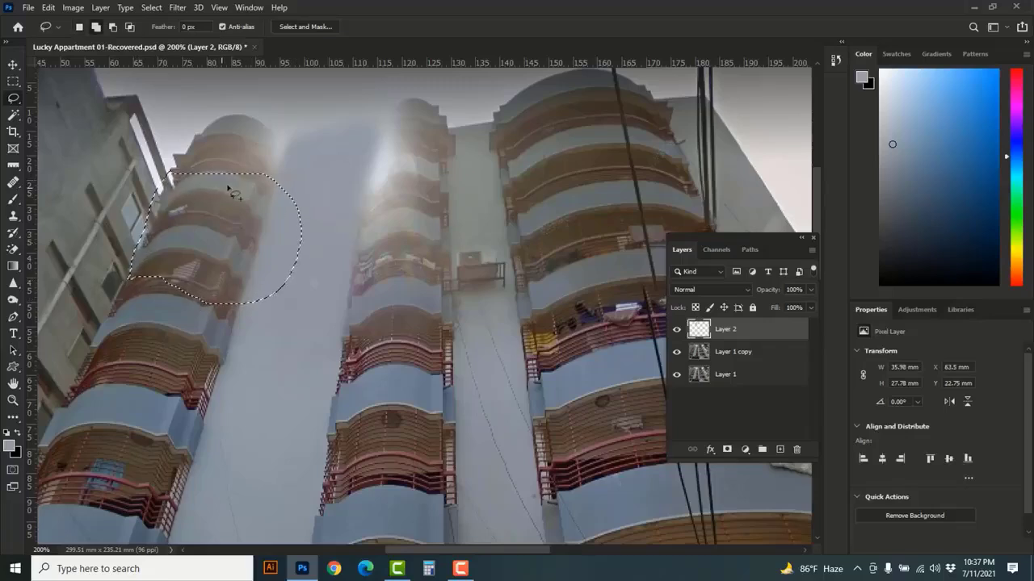
mouse_move(250, 182)
left_mouse_down()
mouse_move(216, 168)
mouse_move(172, 176)
left_mouse_up()
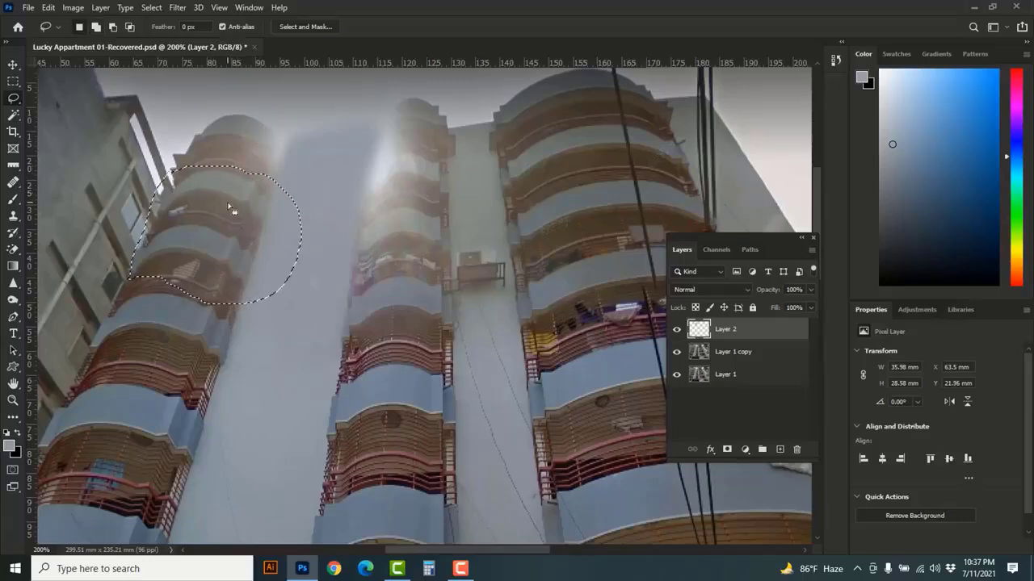
Duplicate the selected balconies from Layer 1 copy onto a new layer and move the patch up over the hazy tower top
left_click(767, 359)
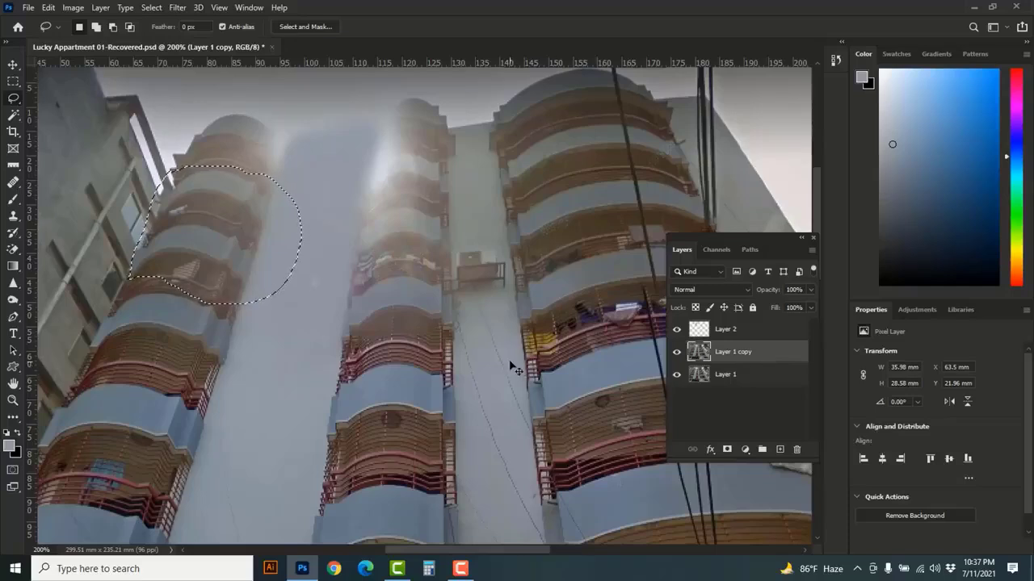
key("ctrl+j")
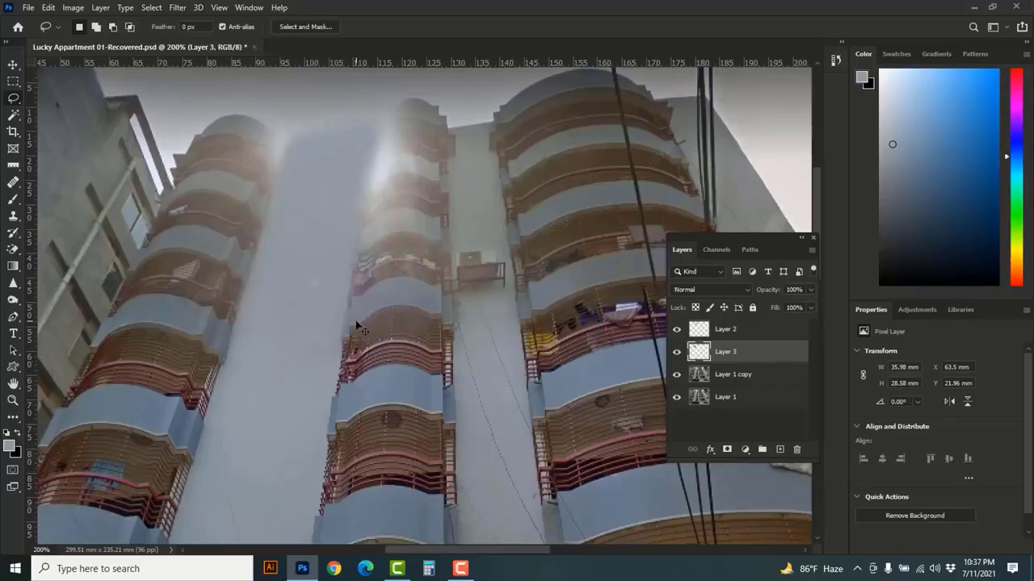
key("ctrl+t")
left_click_drag(236, 216, 255, 174)
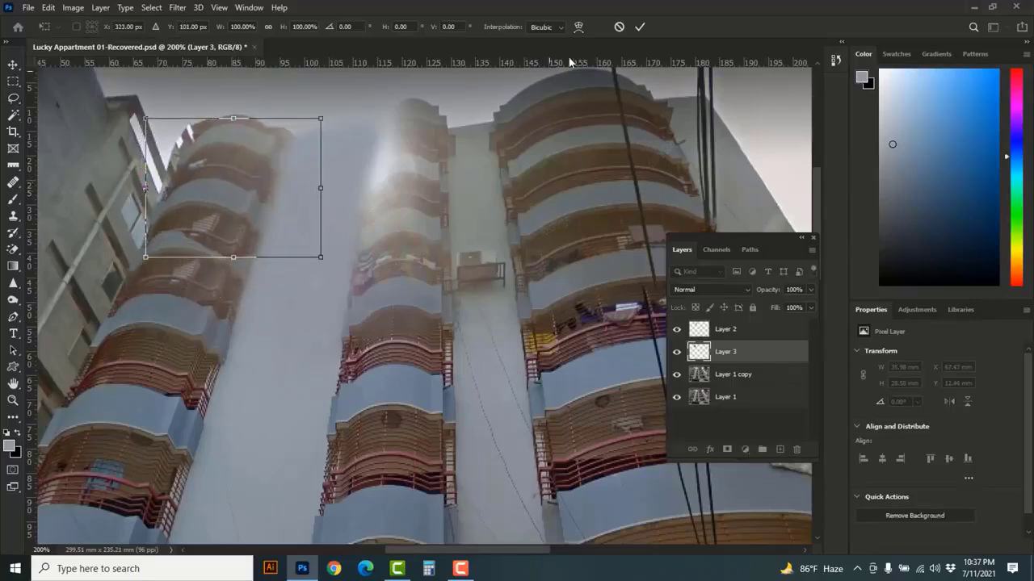
left_click(640, 28)
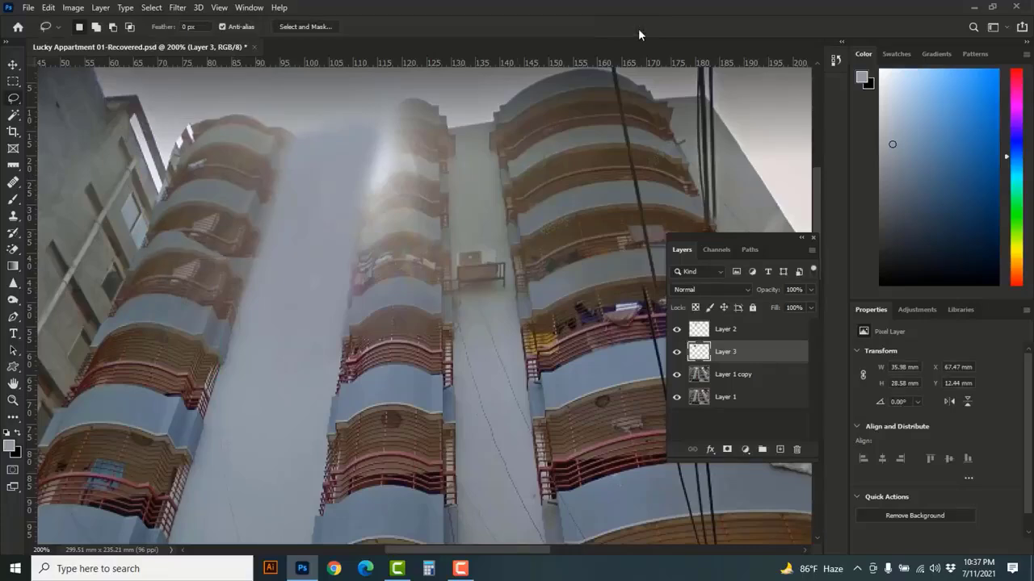
Align the balcony patch with the tower top at 45% layer opacity, and restore its opacity to 100%
left_click(810, 289)
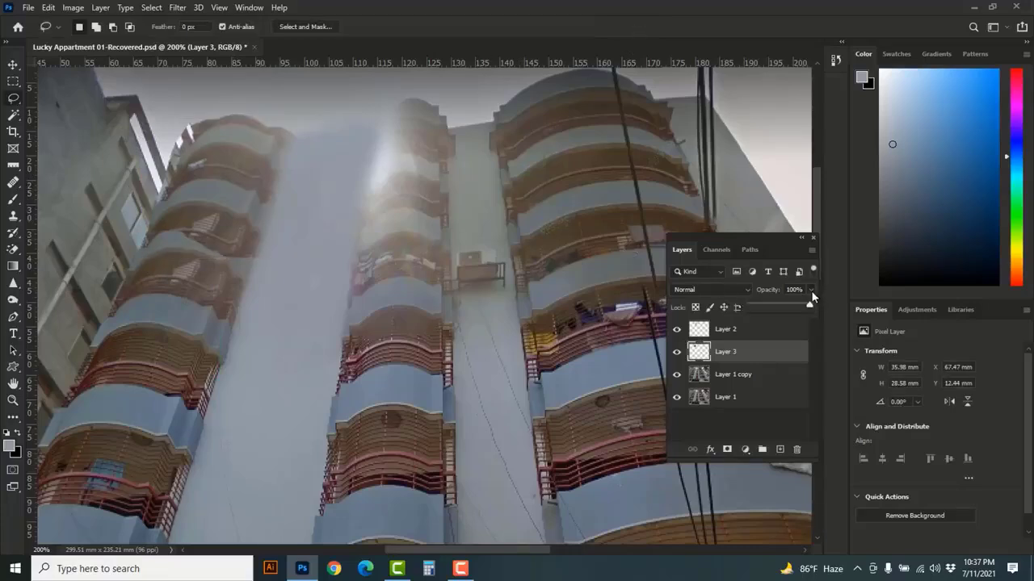
left_click_drag(809, 307, 746, 305)
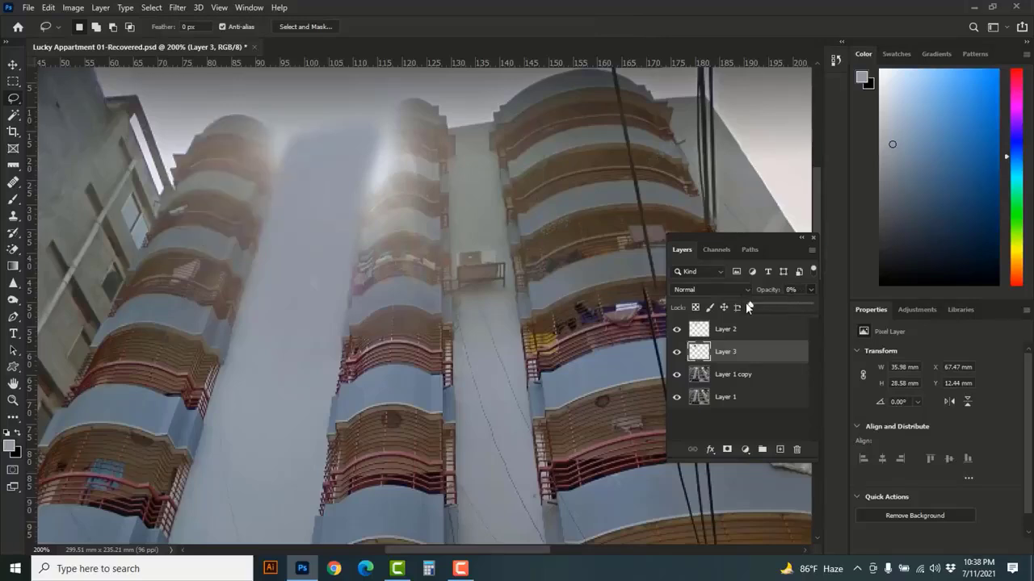
left_click_drag(752, 307, 749, 307)
left_click(811, 292)
left_click_drag(752, 308, 778, 307)
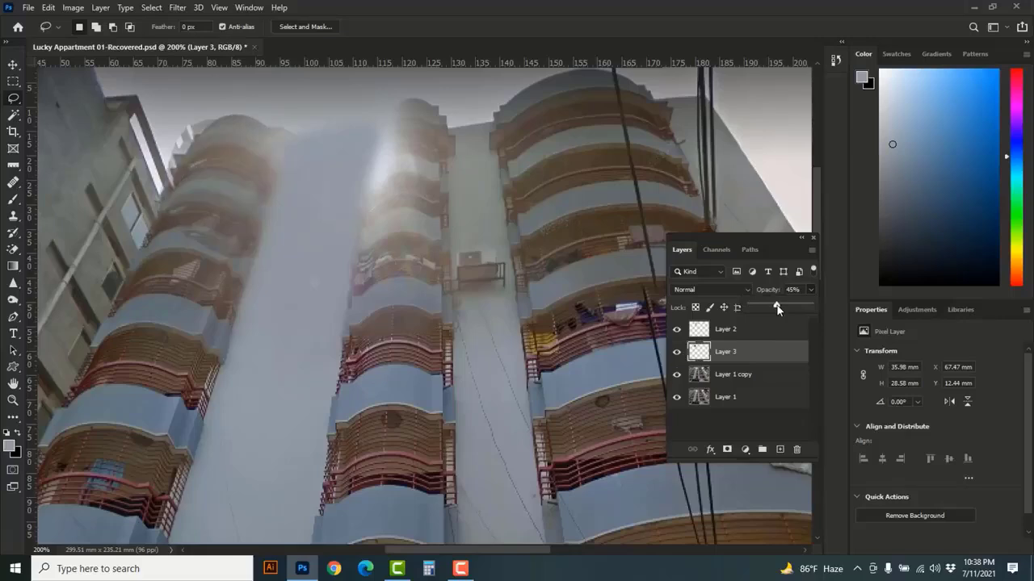
left_click(13, 65)
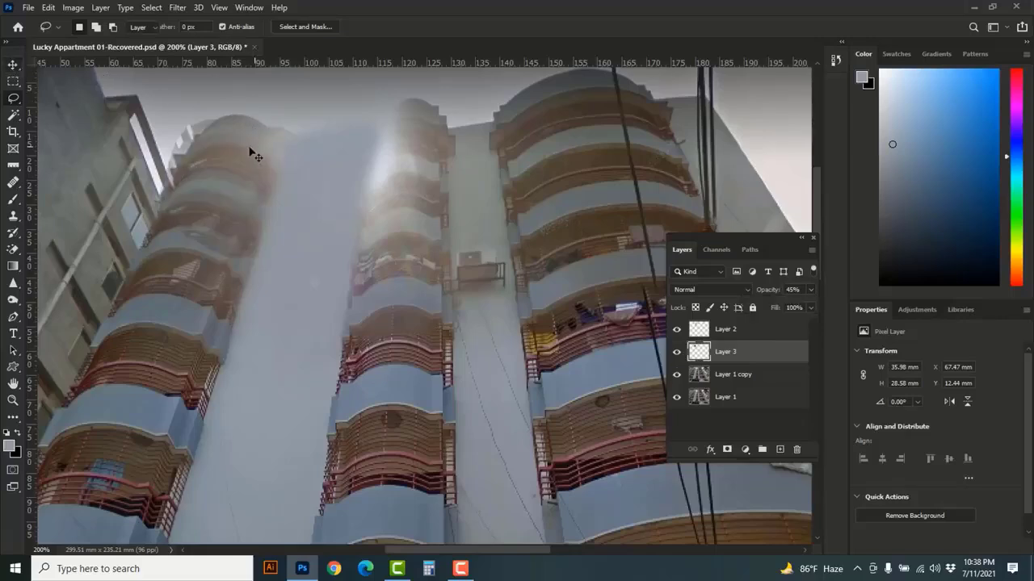
left_click_drag(247, 148, 248, 137)
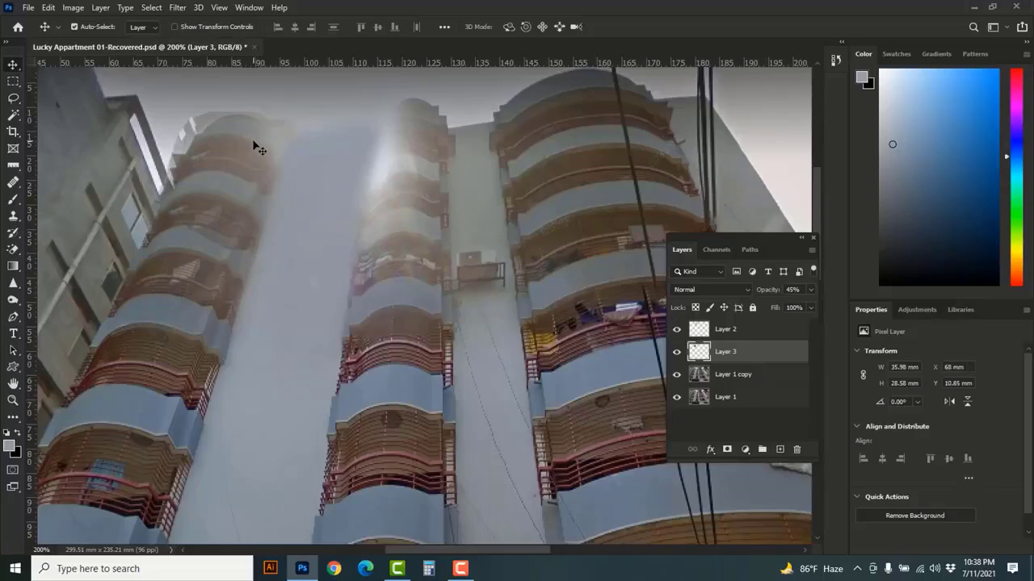
left_click(811, 291)
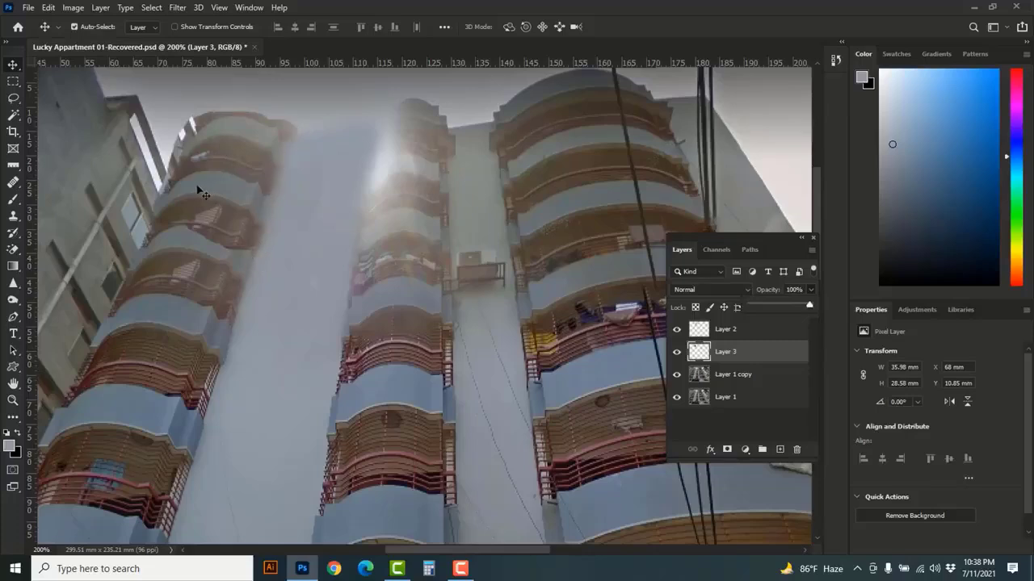
Erase the balcony patch's excess along the tower's outer left edge with the Eraser, reducing it from size 100 to 35
left_click(14, 249)
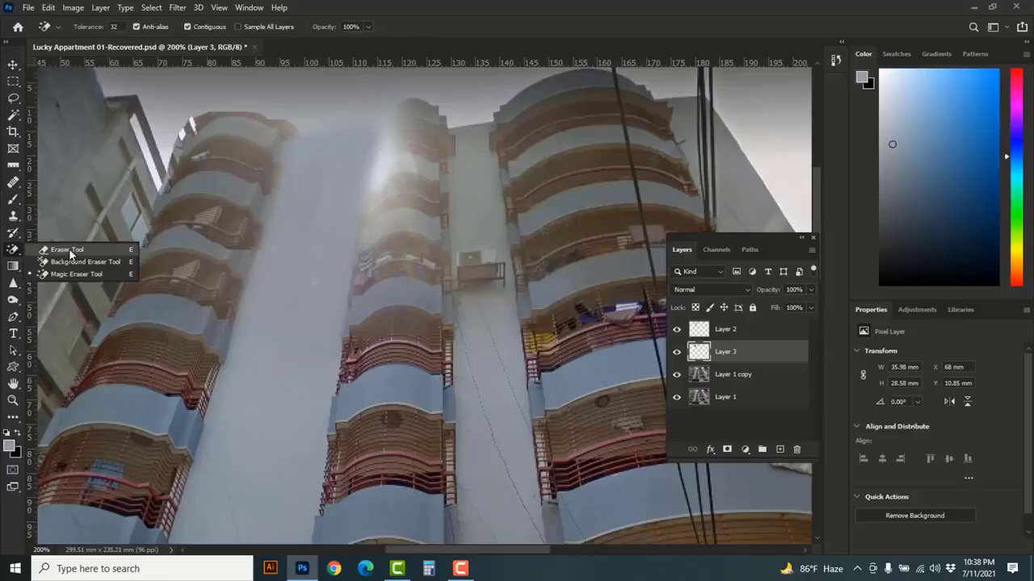
left_click(69, 251)
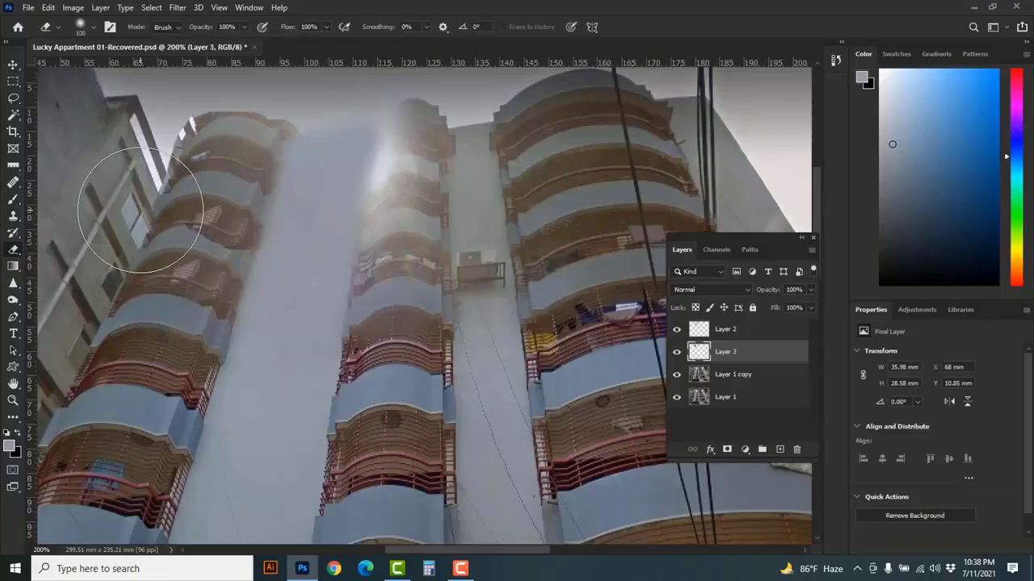
key("bracketleft")
key("bracketleft")
key("bracketleft")
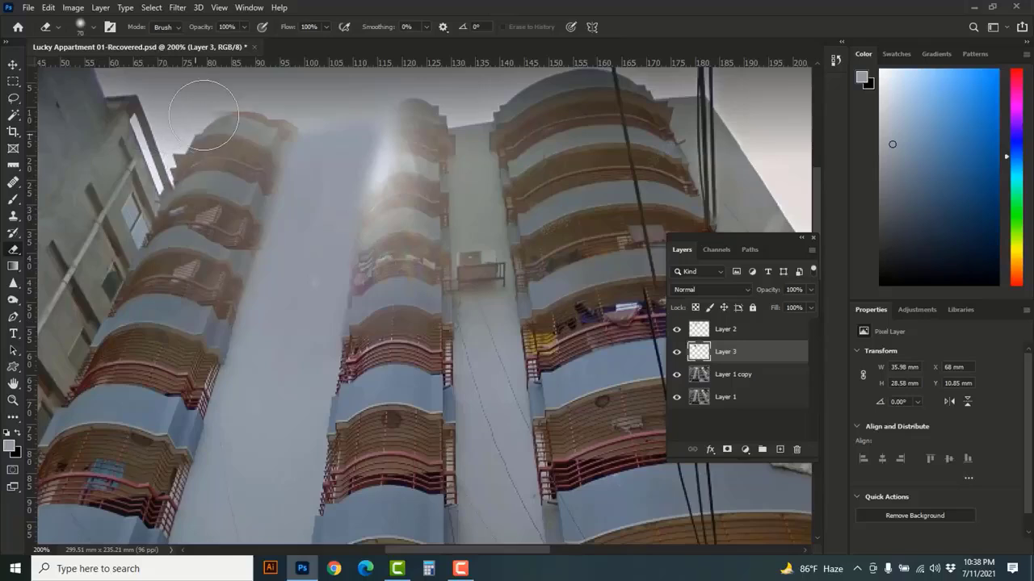
key("bracketleft")
key("bracketleft")
key("bracketleft")
key("bracketleft")
key("bracketleft")
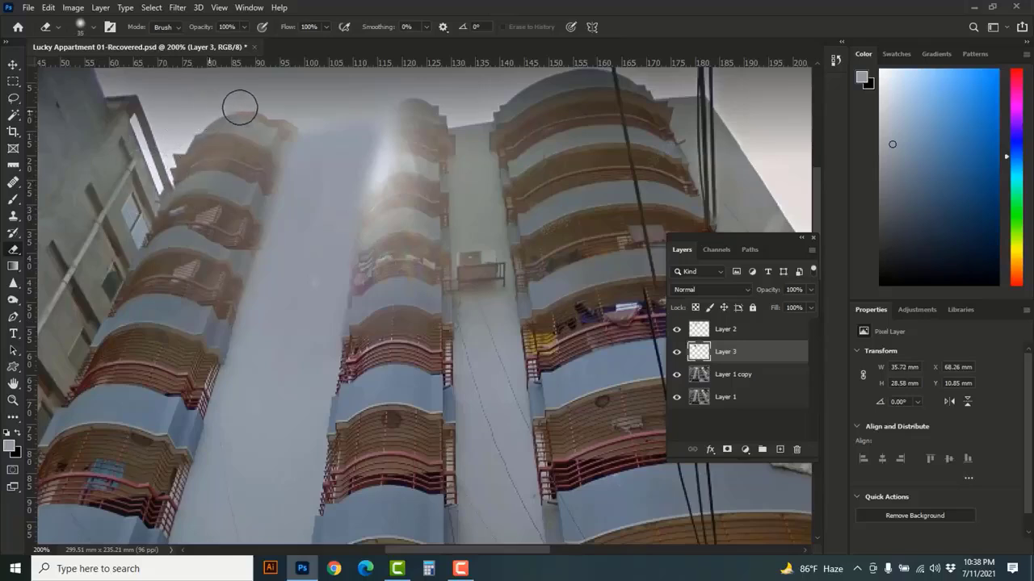
Erase the balcony patch's excess at the left tower's top corner and along its inner edge with the Eraser, reduced to size 6
key("bracketleft")
key("bracketleft")
key("bracketleft")
key("bracketleft")
key("bracketleft")
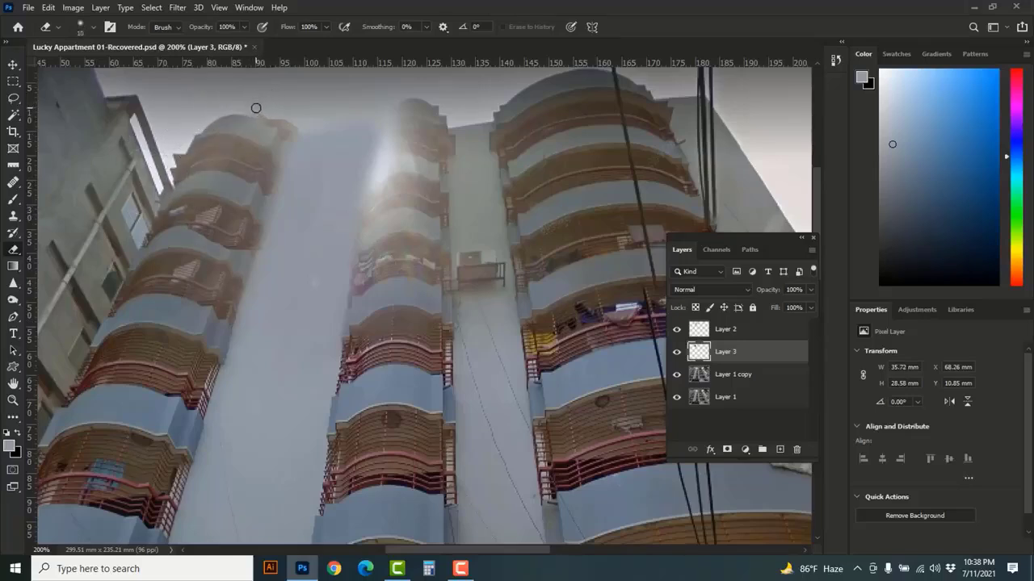
left_click_drag(285, 122, 269, 122)
left_click(300, 136)
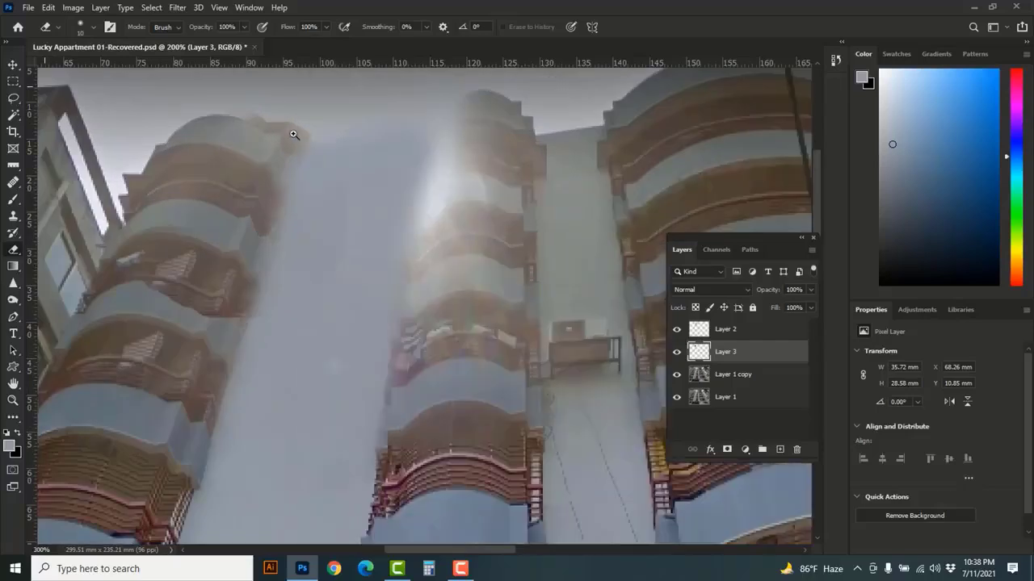
left_click(296, 137)
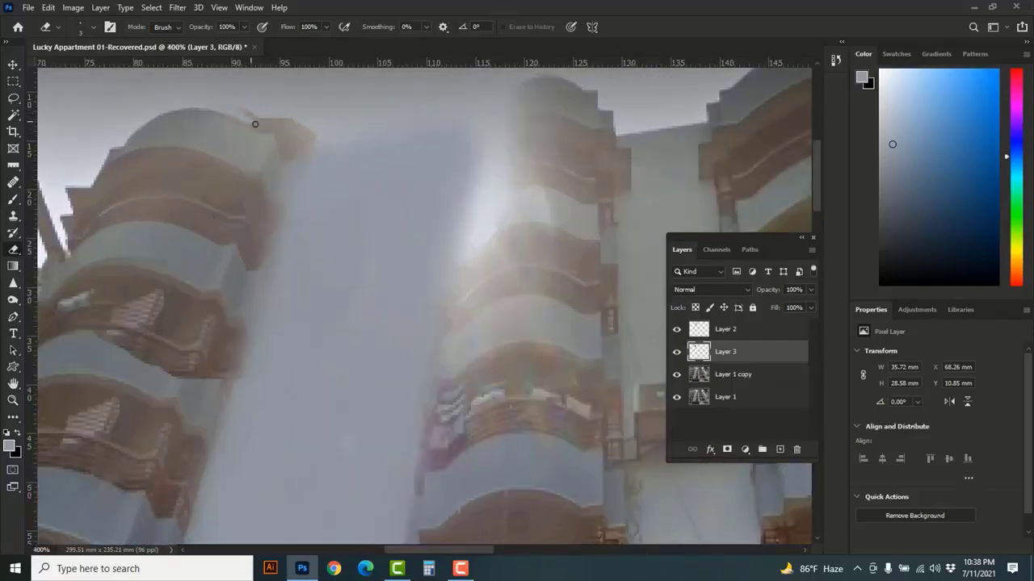
mouse_move(277, 133)
left_mouse_down()
mouse_move(287, 161)
mouse_move(314, 159)
left_mouse_up()
mouse_move(263, 120)
left_mouse_down()
mouse_move(306, 123)
mouse_move(301, 164)
mouse_move(286, 132)
left_mouse_up()
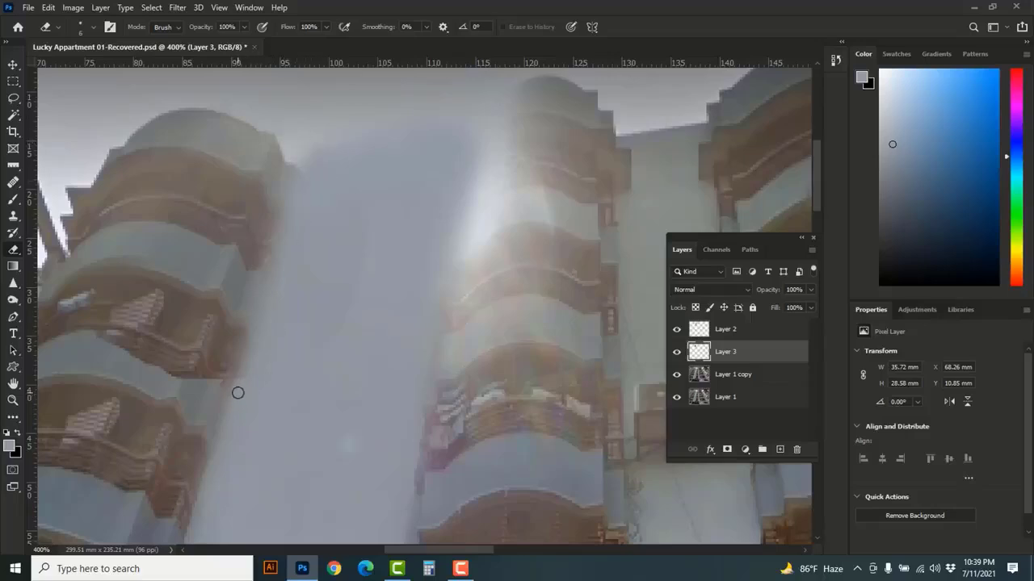
left_click_drag(237, 392, 304, 171)
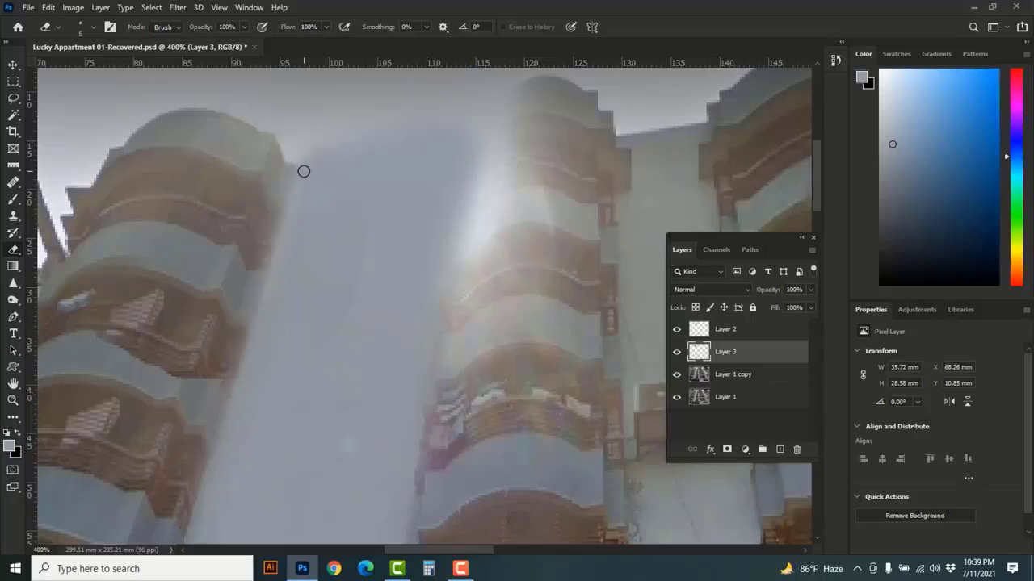
Lasso the clear right half of the middle tower's upper balconies, from the tower top down past the laundry balcony
key("alt+space")
left_click(188, 361, "alt")
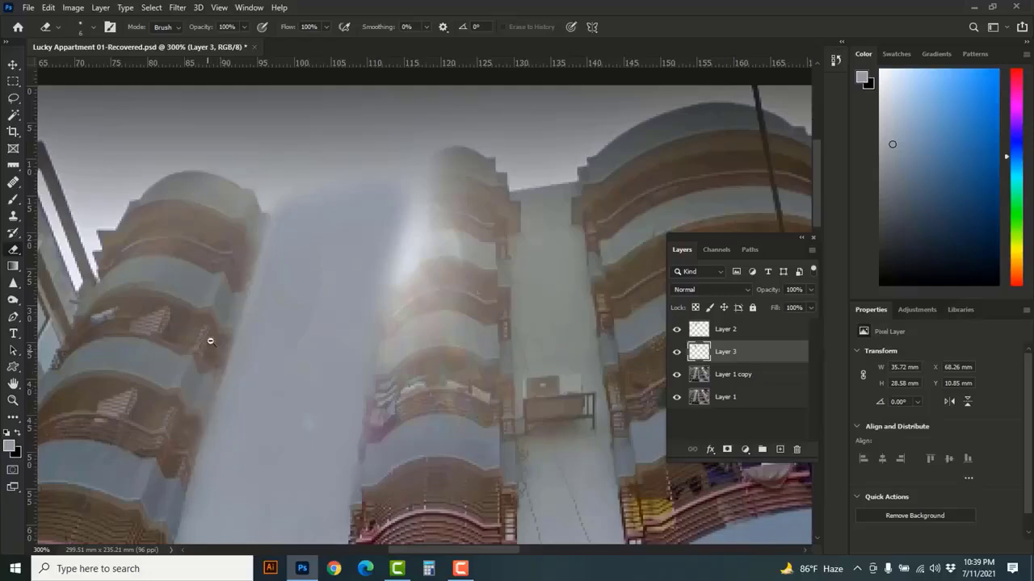
scroll(209, 331, "down", 4)
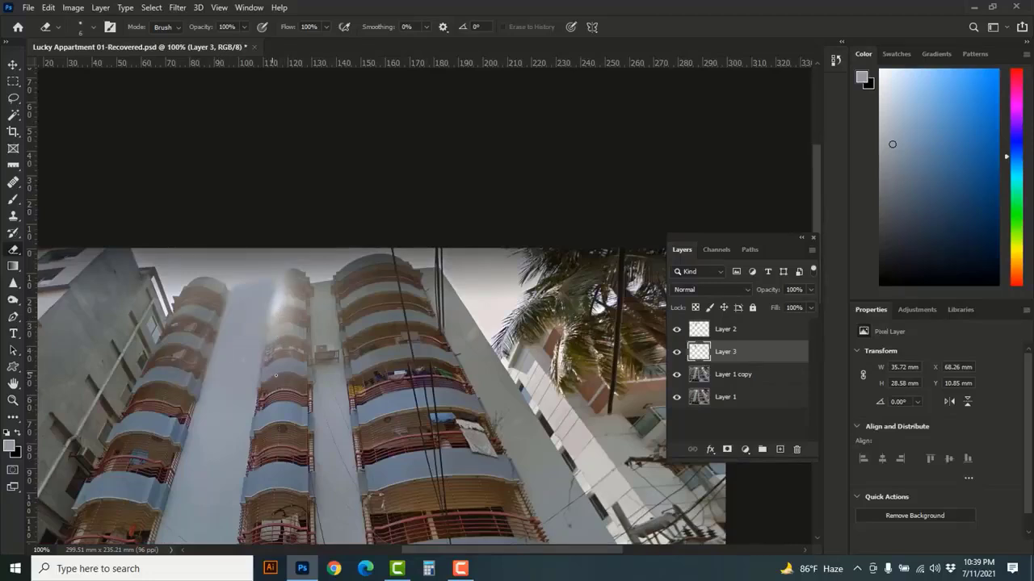
scroll(270, 366, "up", 2)
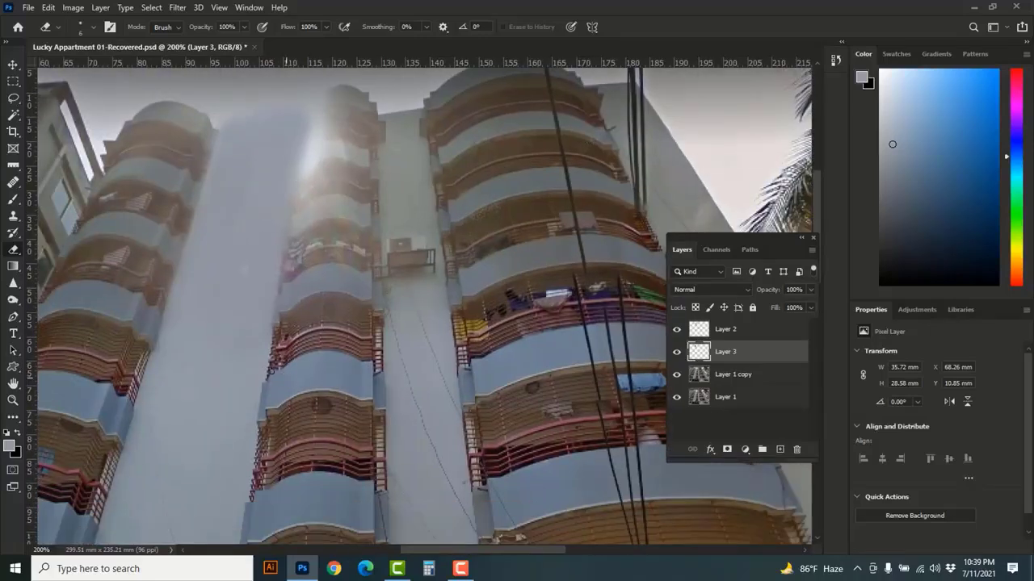
left_click(14, 99)
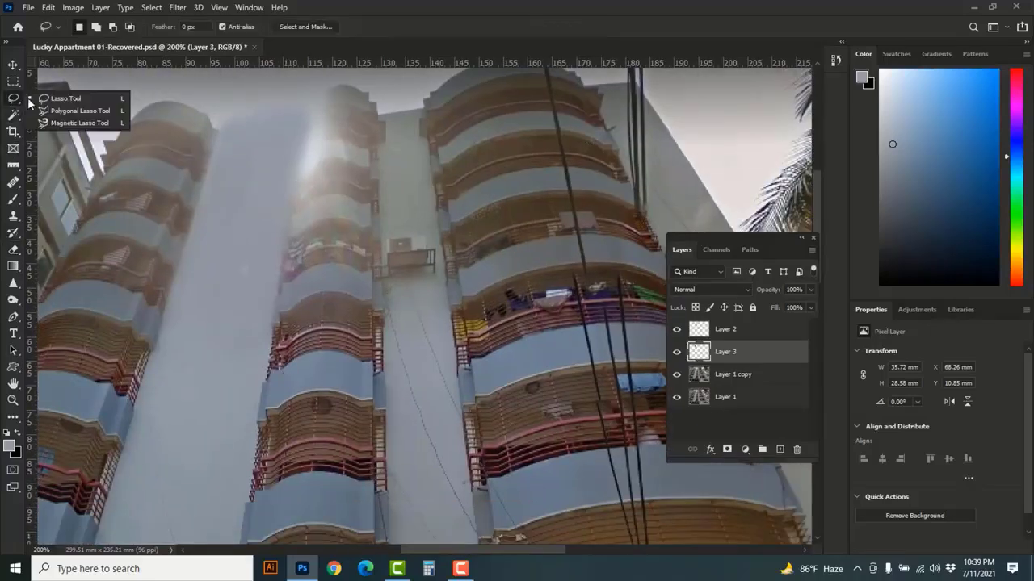
left_click(58, 102)
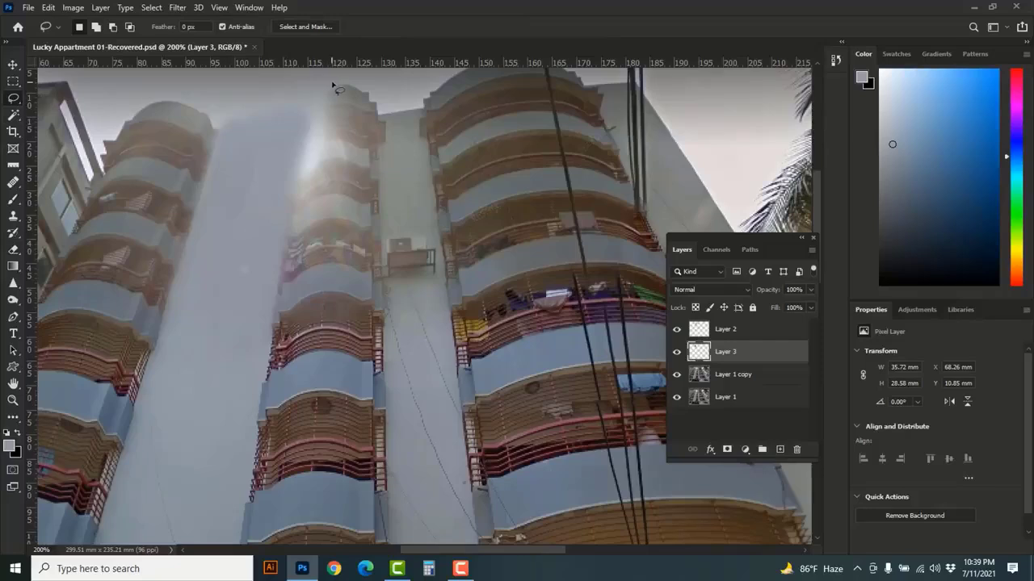
left_click_drag(332, 84, 327, 236)
mouse_move(392, 208)
left_mouse_down()
mouse_move(397, 122)
mouse_move(384, 81)
mouse_move(335, 81)
left_mouse_up()
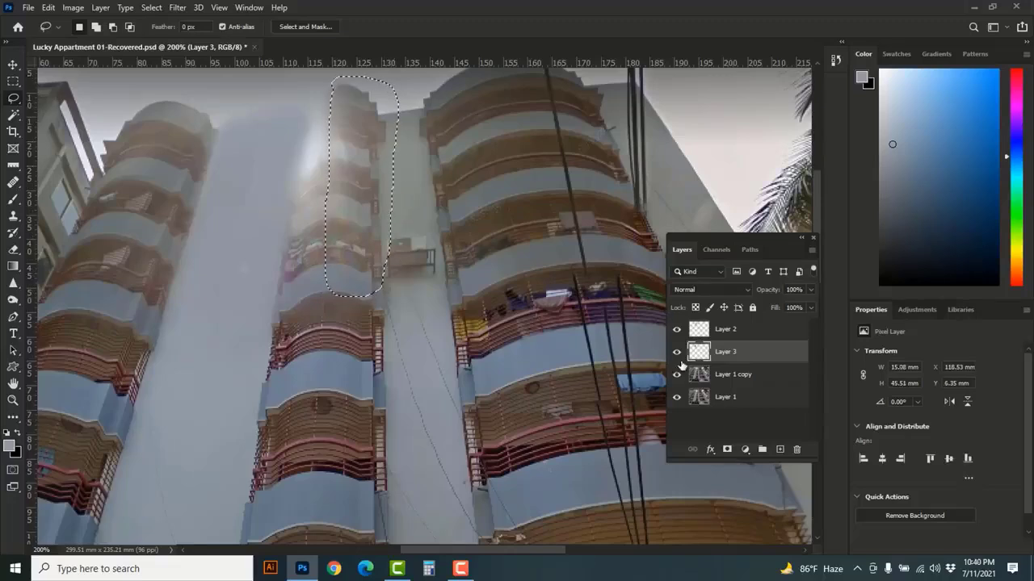
Duplicate the selected balconies from Layer 1 copy onto a new layer, move the patch over the hazy left half and flip it horizontally
left_click(760, 380)
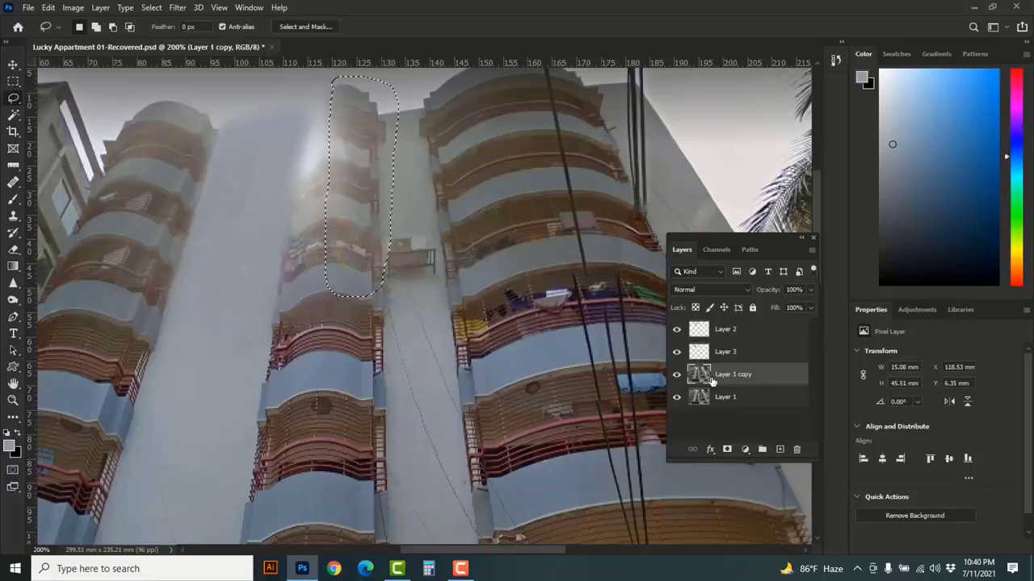
key("ctrl+j")
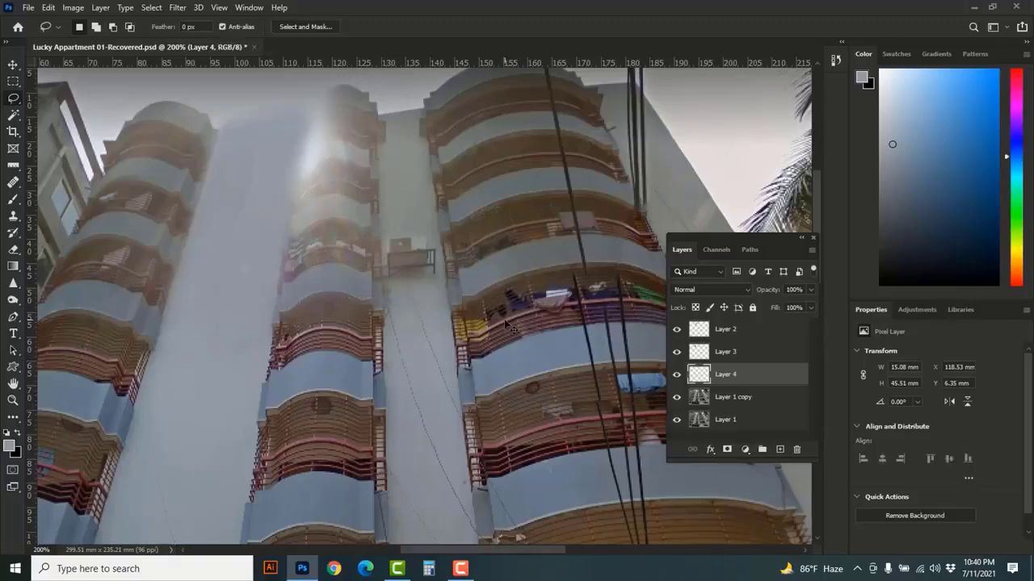
key("ctrl+t")
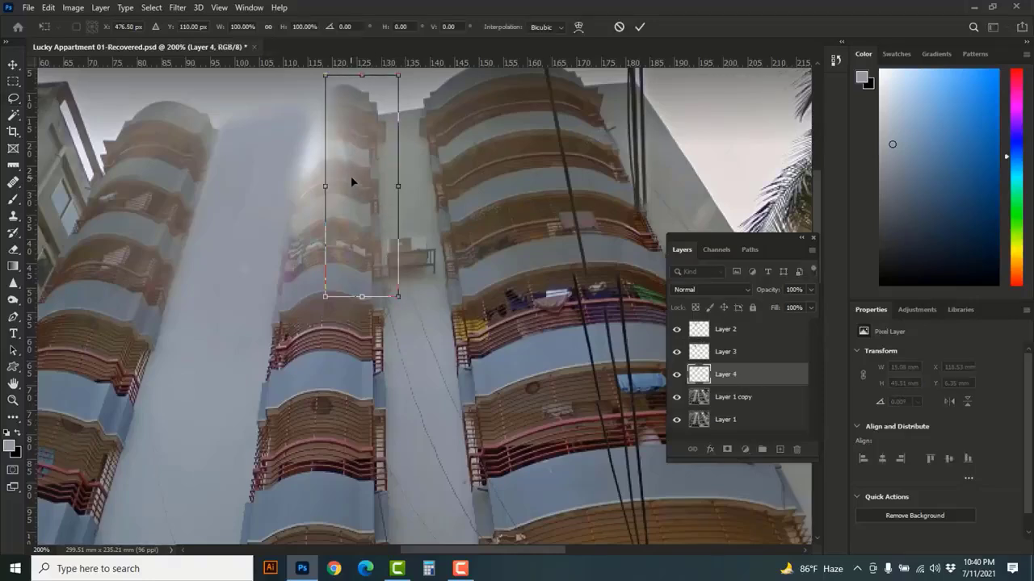
left_click_drag(351, 178, 303, 191)
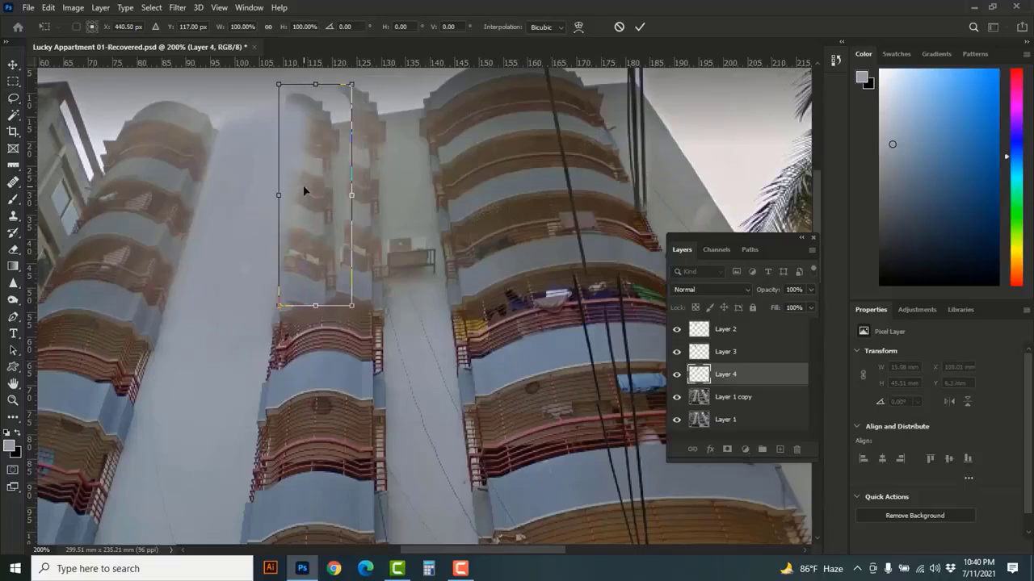
right_click(304, 190)
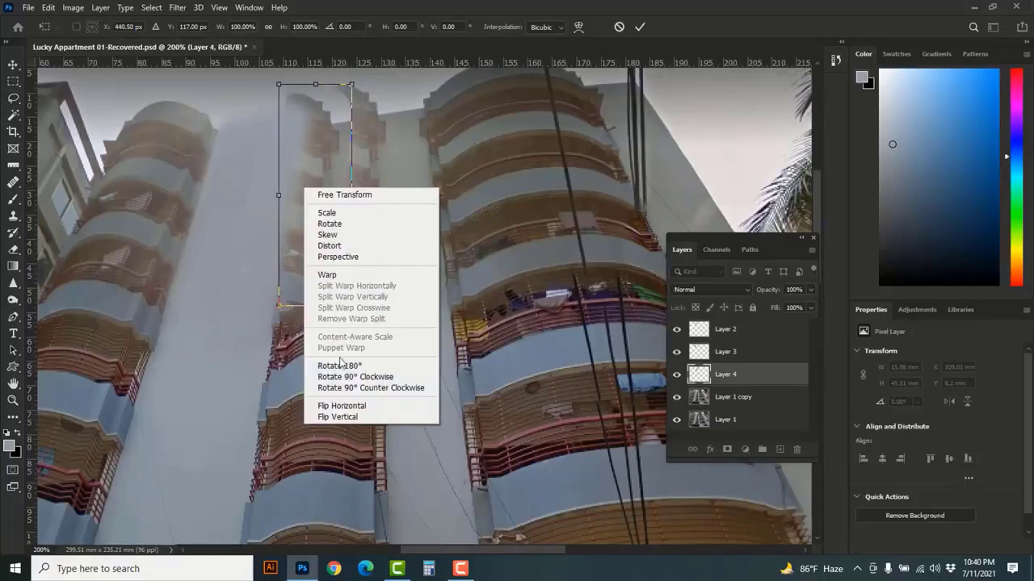
left_click(339, 406)
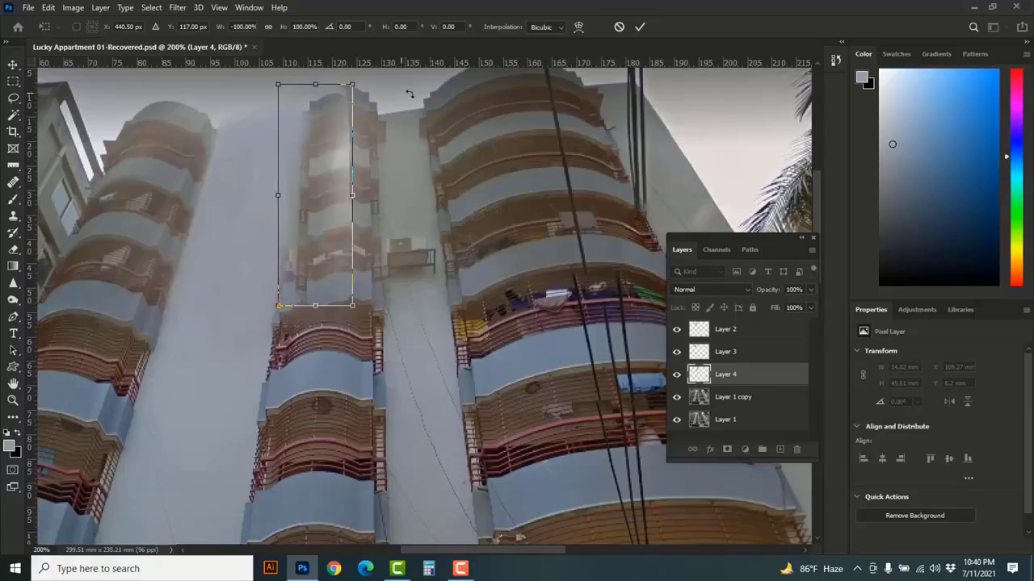
Rotate the flipped patch about 5° clockwise and nudge it left and up to X 433.50 px, Y 108 px
left_click_drag(410, 95, 414, 96)
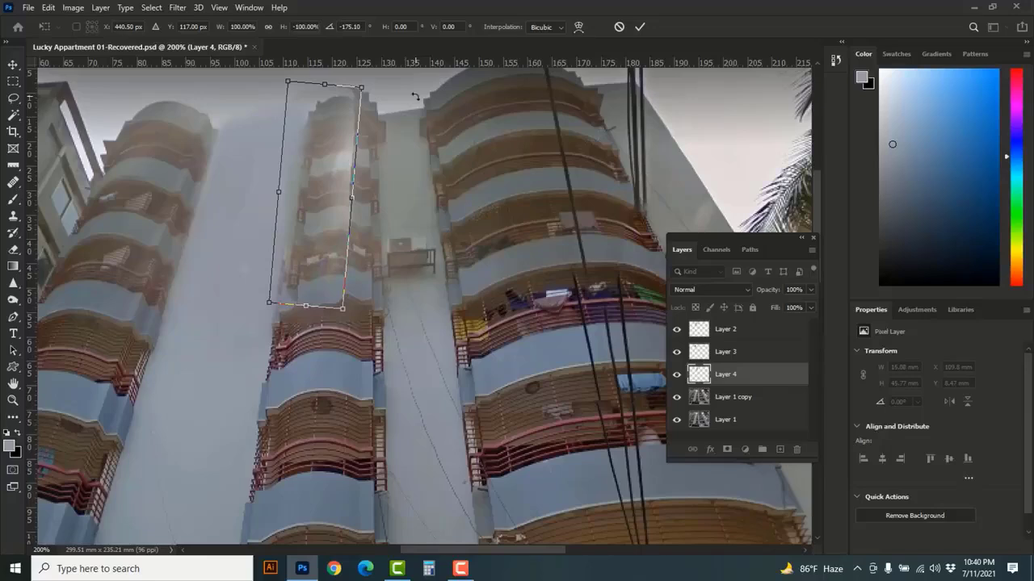
key("Left")
key("Left")
key("Left")
key("Left")
key("Left")
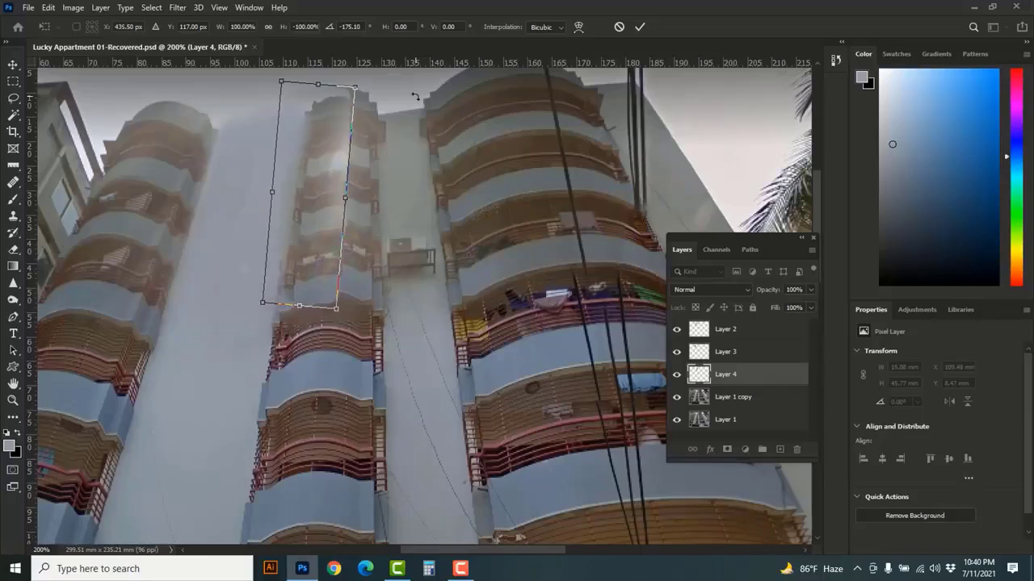
key("Left")
key("Left")
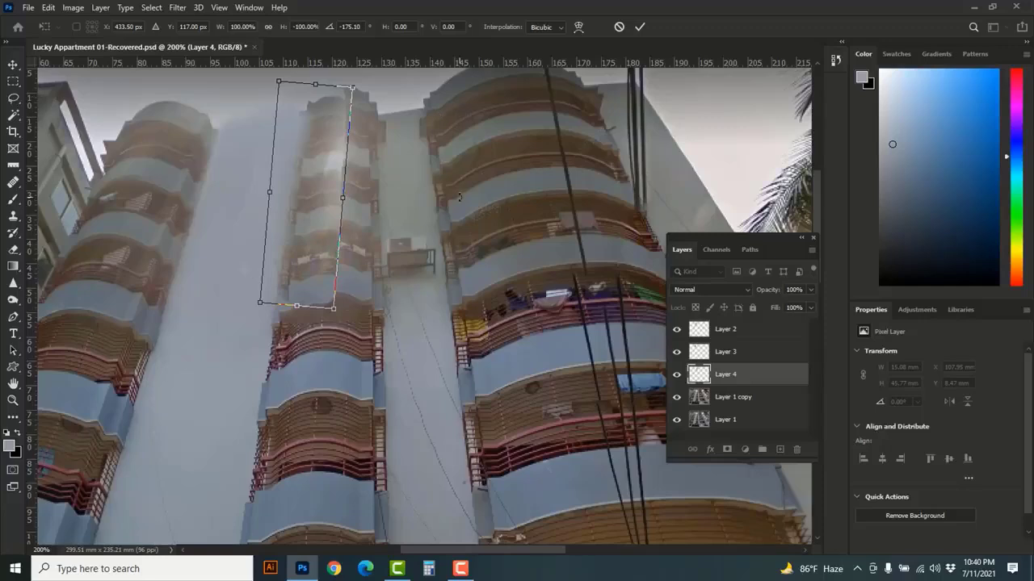
key("Up")
key("Up")
key("Up")
key("Up")
key("Up")
key("Up")
key("Up")
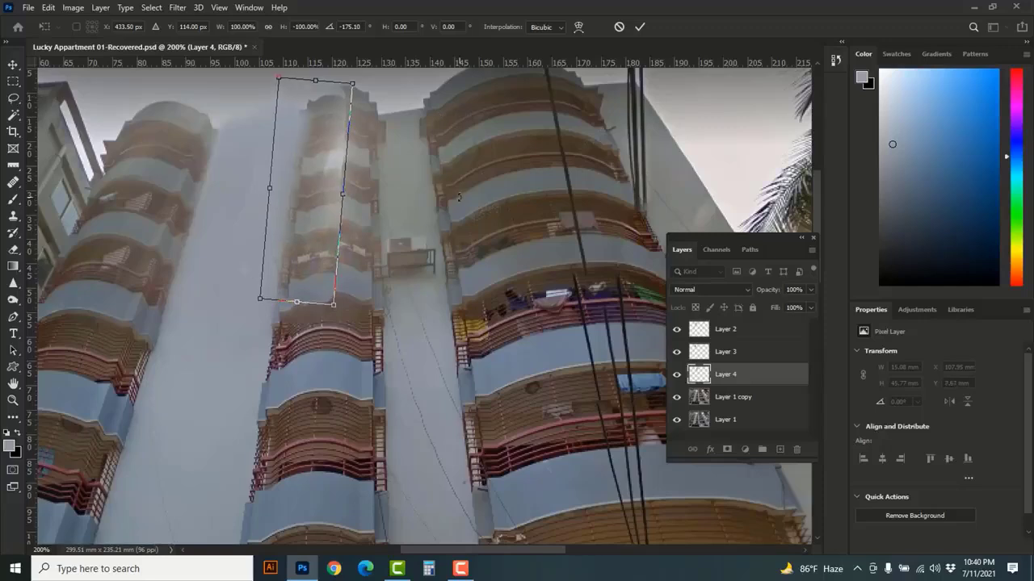
key("Up")
key("Up")
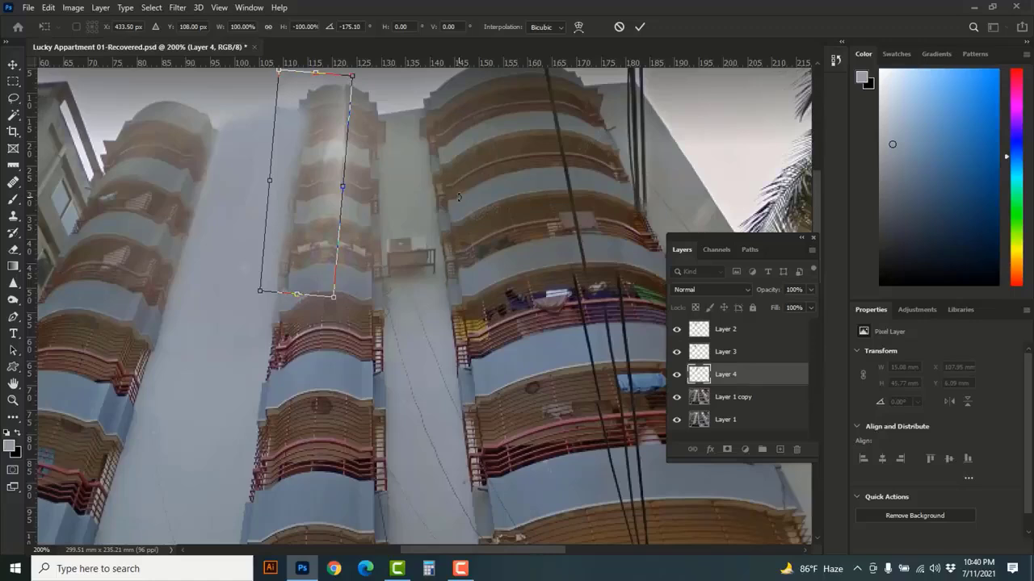
Fine-tune the patch's rotation to -173.86° and its position to X 430.50 px, Y 107 px, and apply the transform
key("Left")
key("Left")
key("Left")
key("Left")
key("Left")
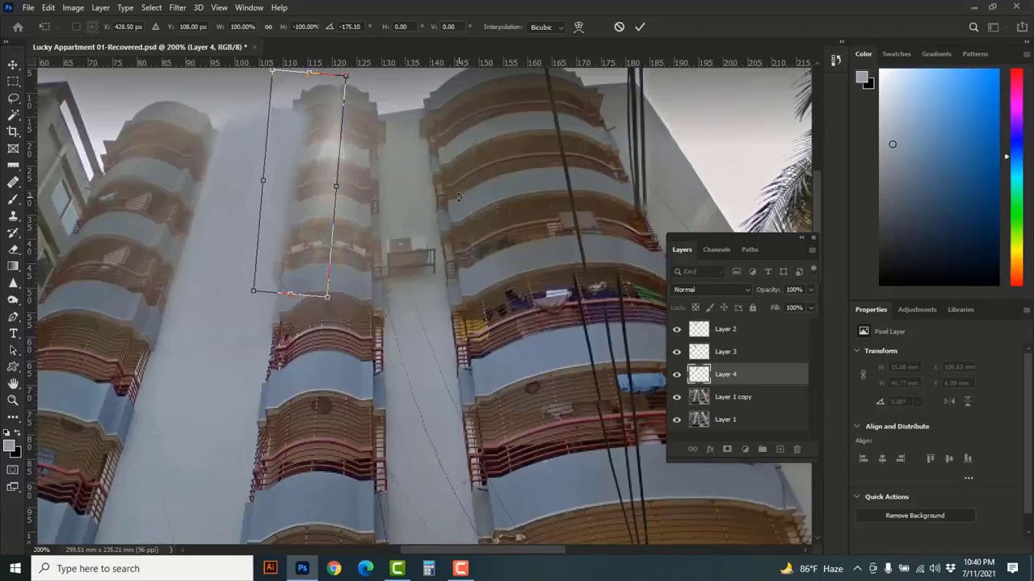
left_click_drag(432, 81, 433, 81)
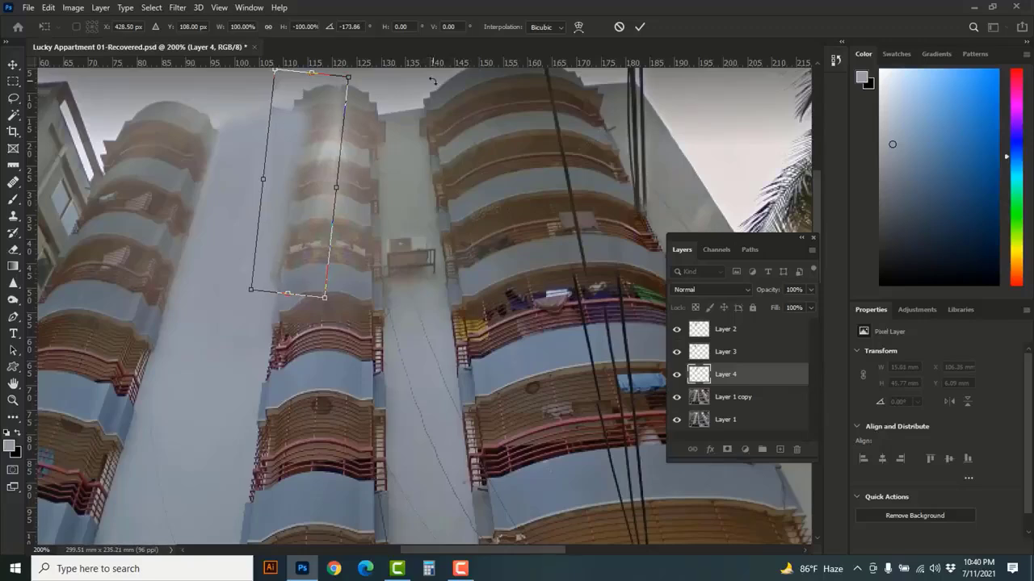
key("Right")
key("Right")
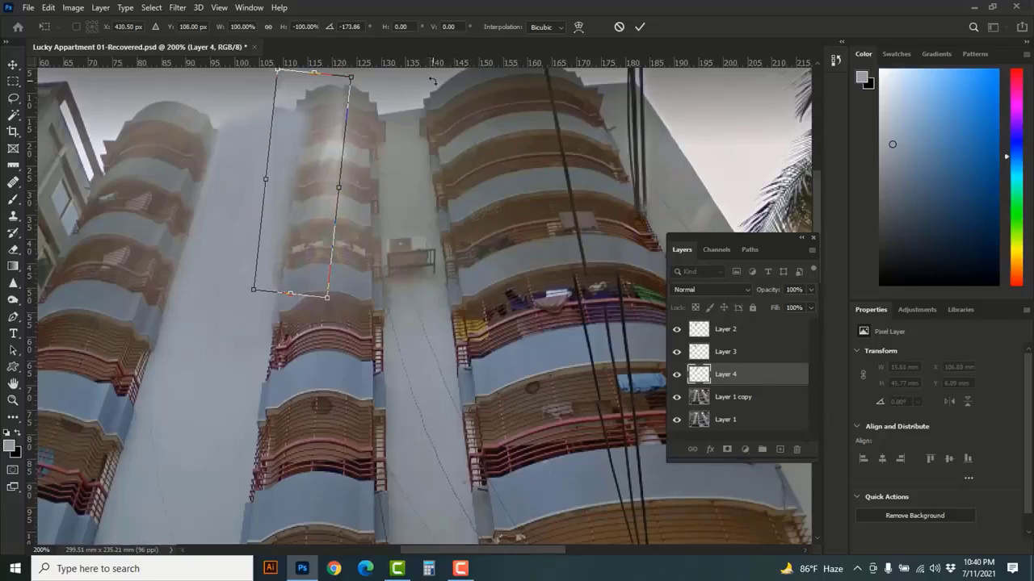
key("Up")
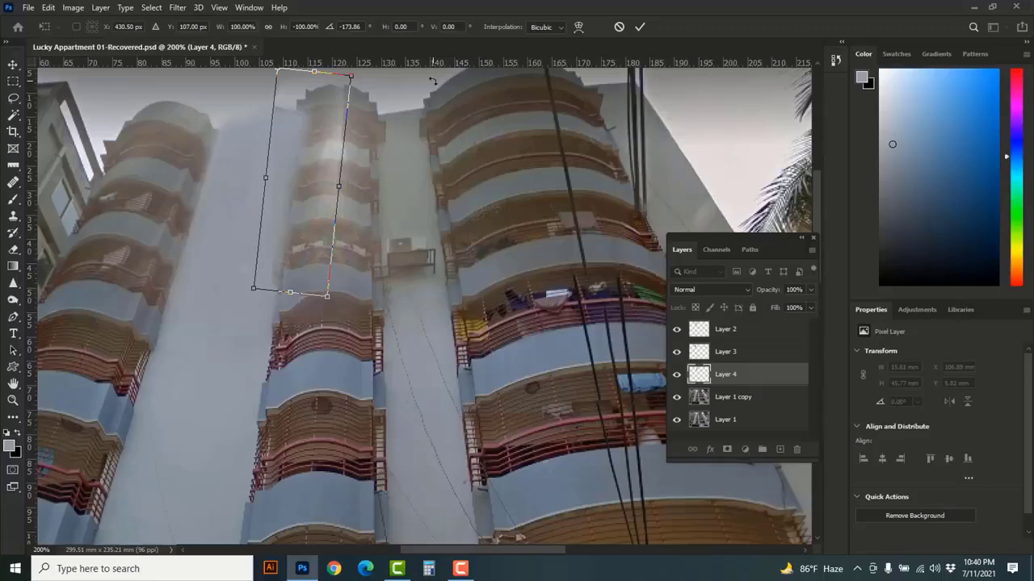
left_click(639, 27)
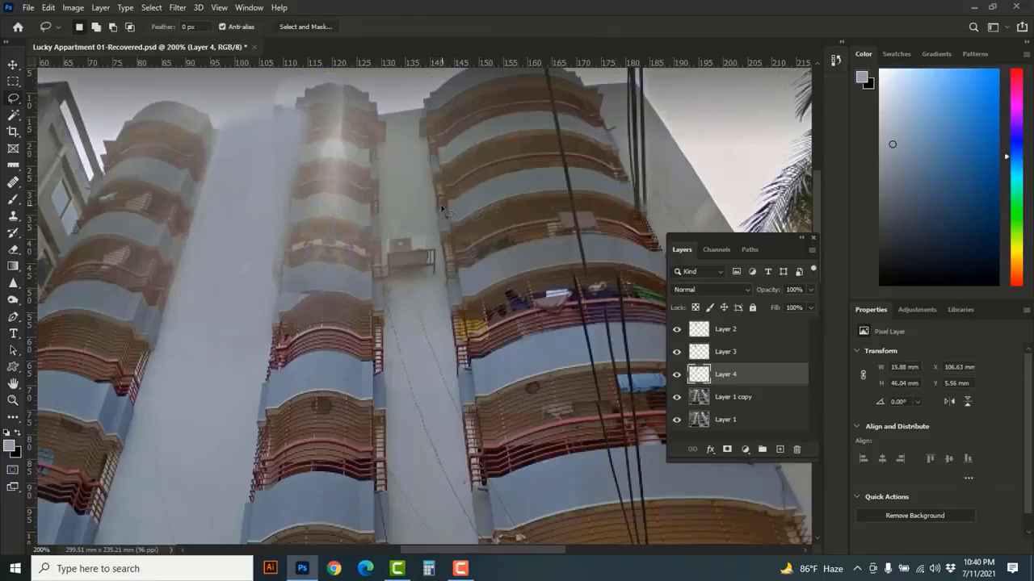
Erase the flipped patch's excess around the middle tower's left edge with the Eraser enlarged to size 15, and compare with Layer 4 hidden and shown
left_click(15, 251)
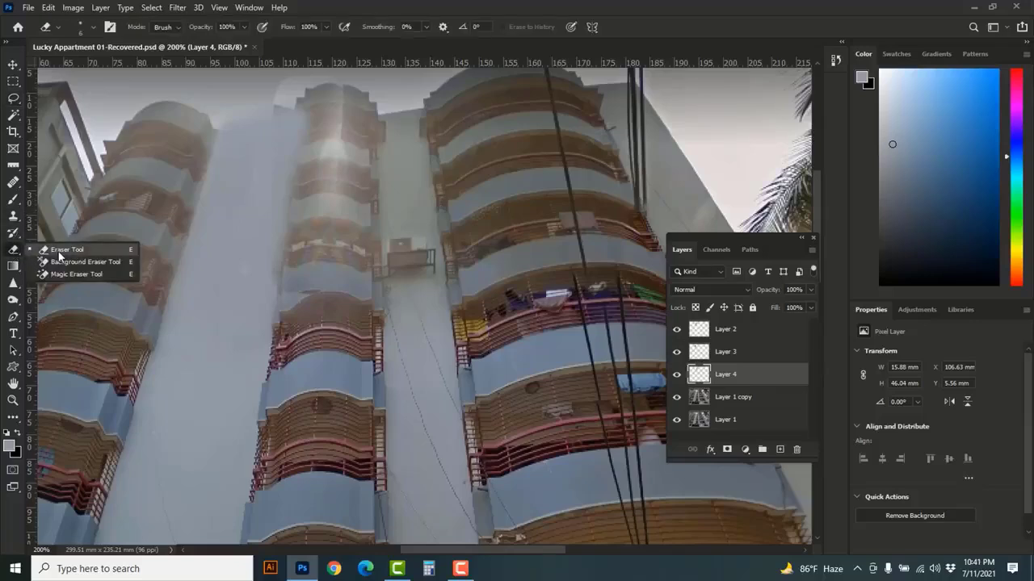
left_click(59, 253)
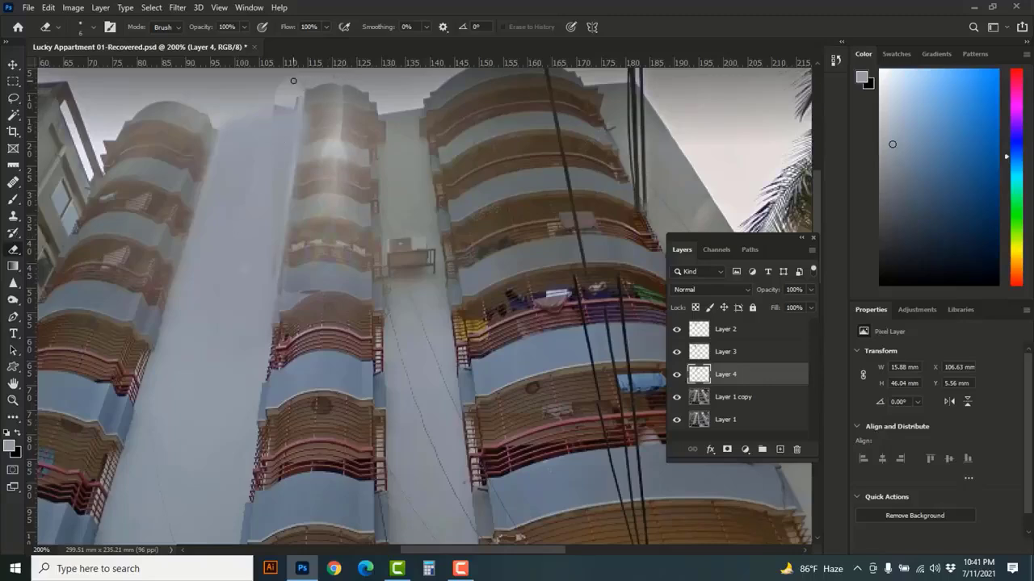
key("bracketright")
key("bracketright")
key("bracketright")
key("bracketright")
mouse_move(290, 85)
left_mouse_down()
mouse_move(278, 78)
mouse_move(297, 94)
left_mouse_up()
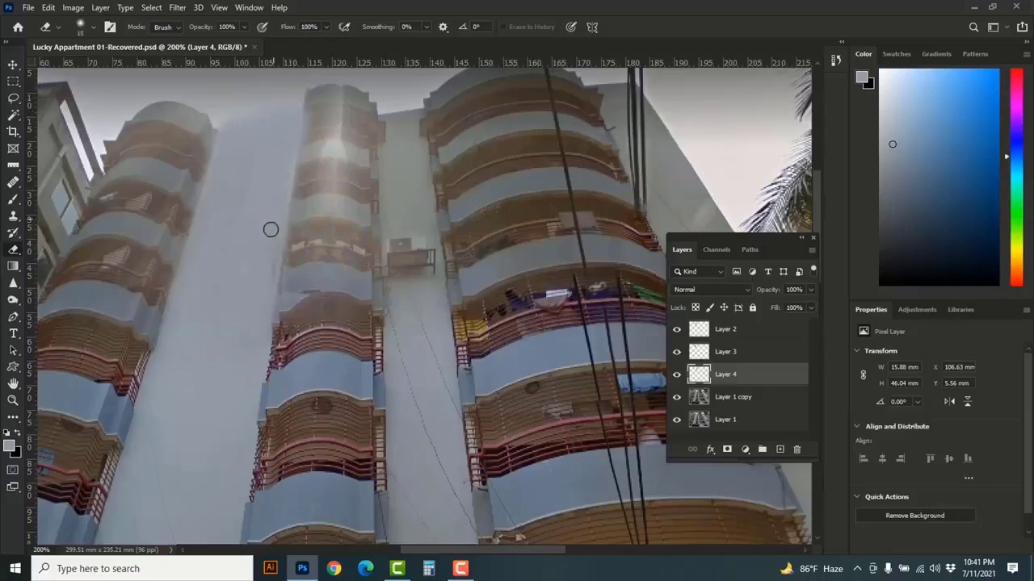
mouse_move(269, 273)
left_mouse_down()
mouse_move(286, 129)
mouse_move(254, 353)
left_mouse_up()
left_click(677, 375)
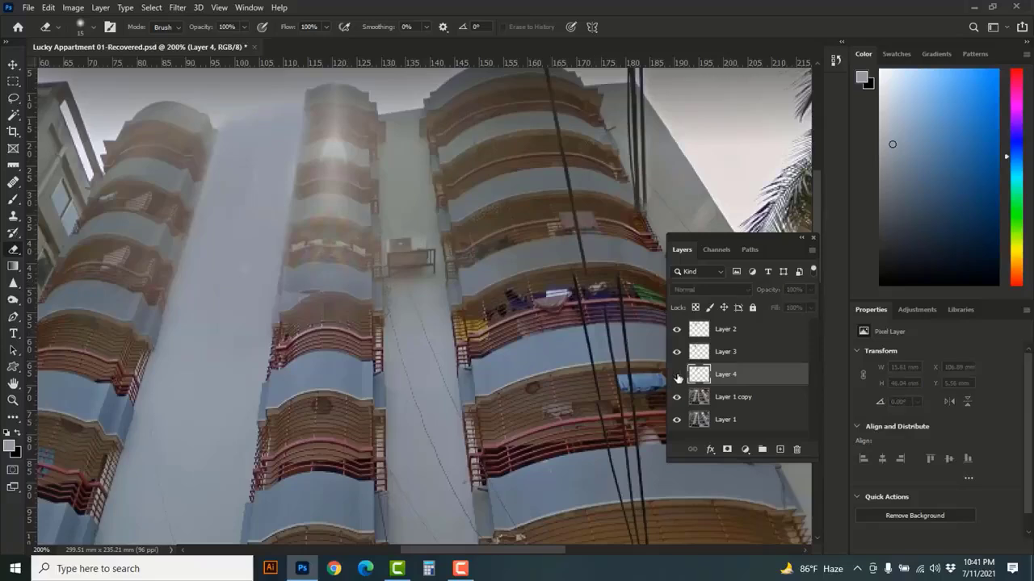
left_click(677, 375)
left_click(677, 375)
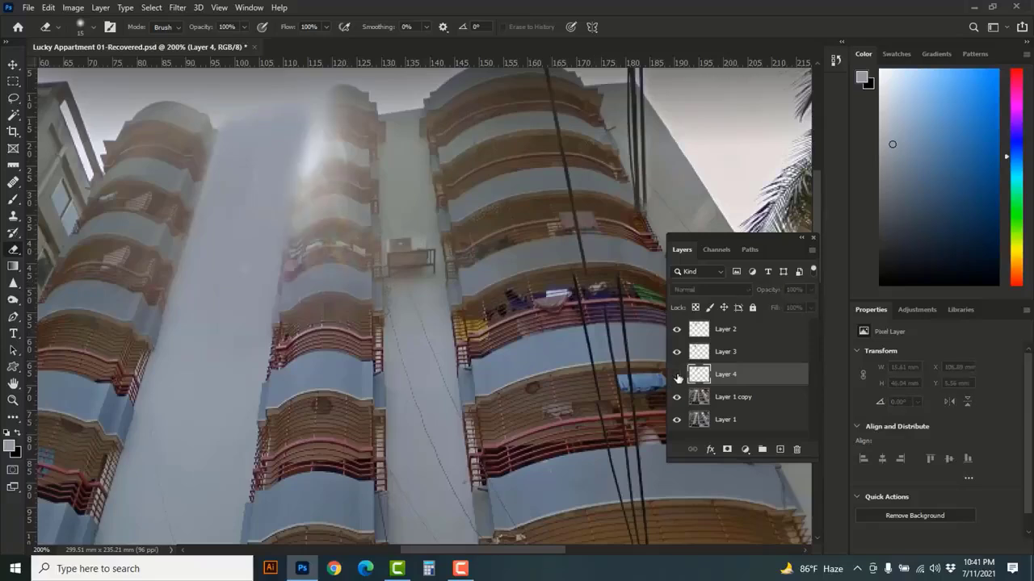
left_click(676, 375)
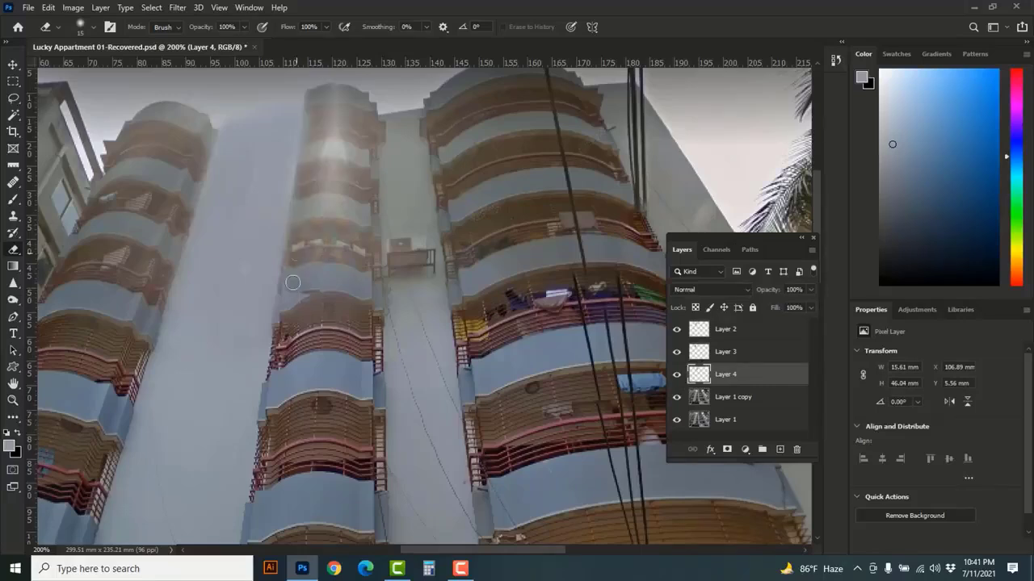
Warp the flipped balcony patch on Layer 4, stretching its lower edge down and pulling its upper-left corner inward, and apply the transform
key("ctrl+t")
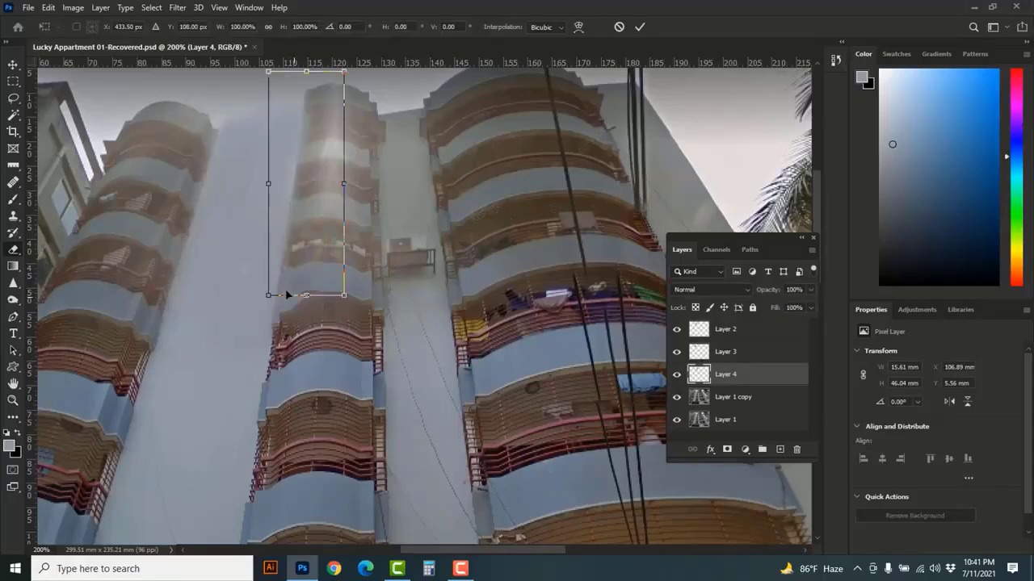
right_click(287, 261)
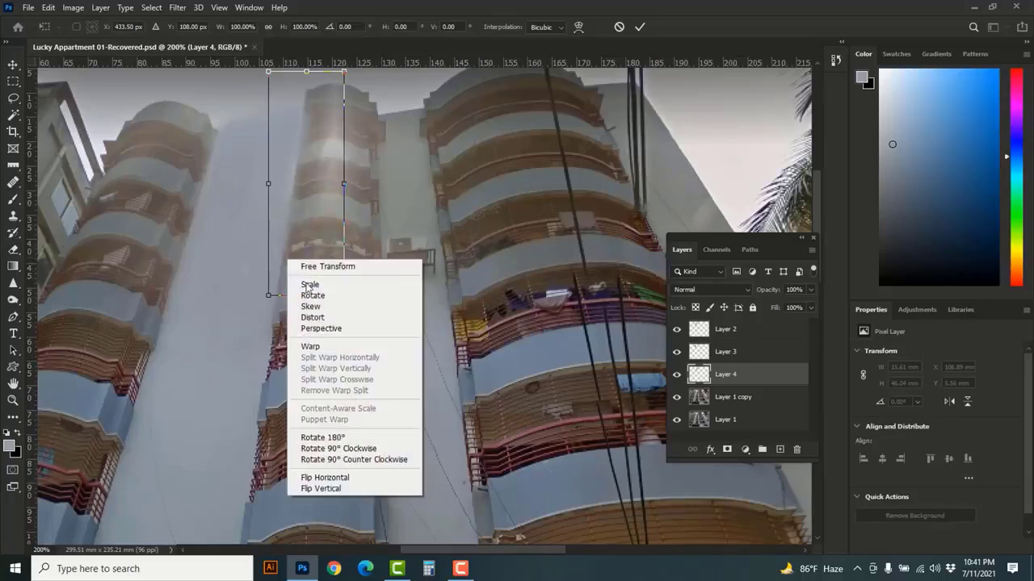
left_click(310, 346)
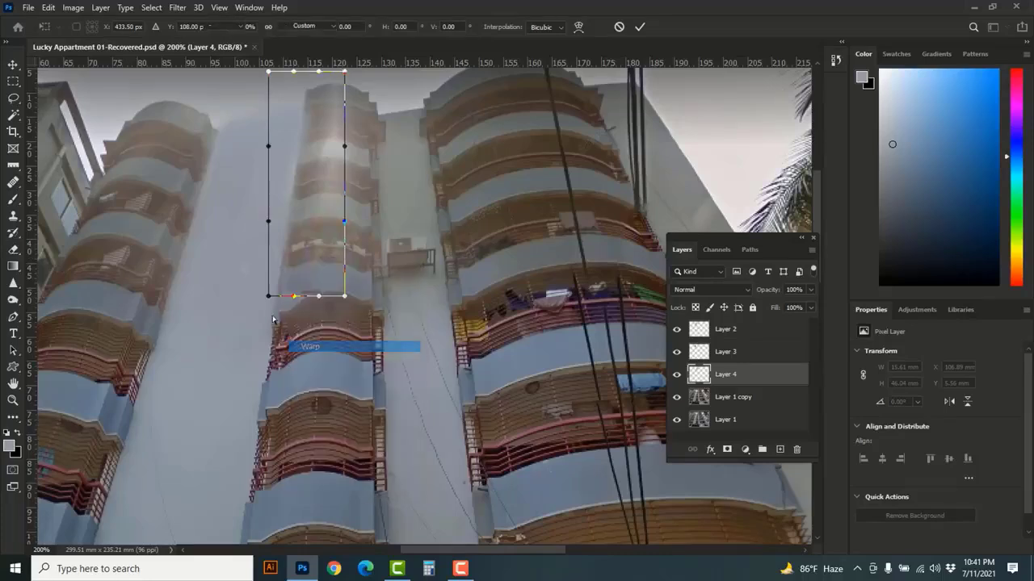
left_click_drag(268, 297, 291, 309)
key("ctrl+z")
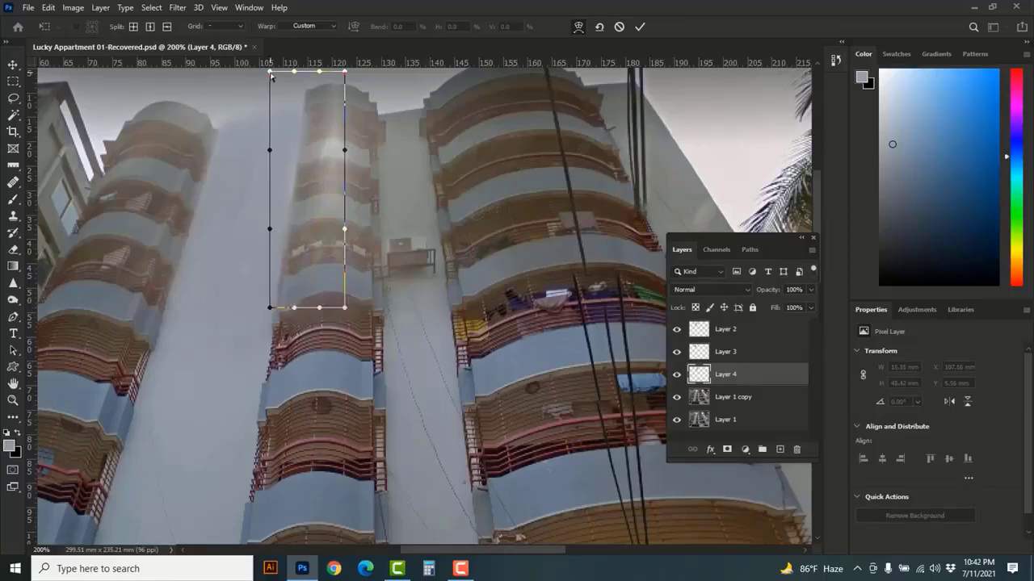
left_click_drag(270, 74, 327, 74)
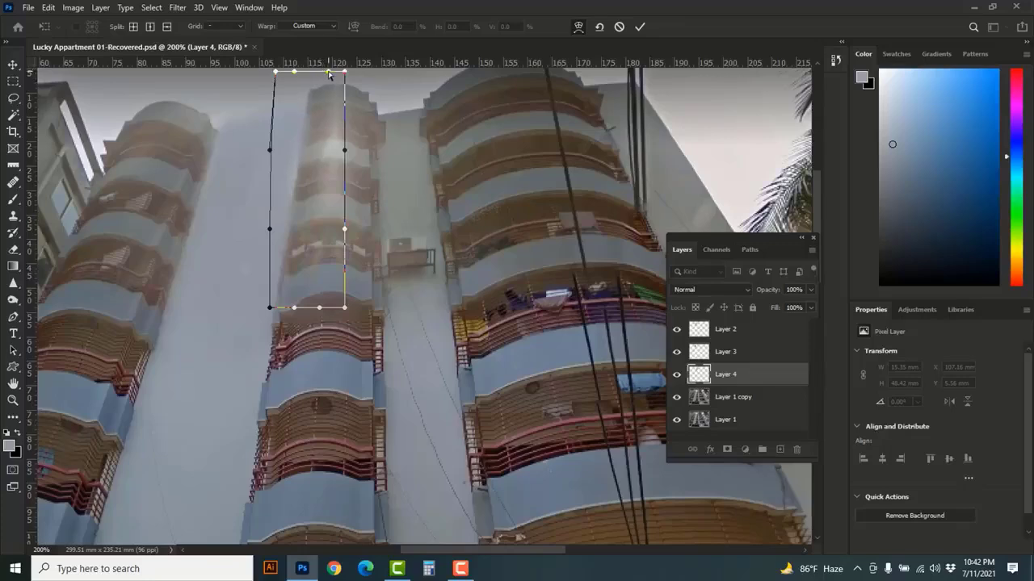
left_click(641, 27)
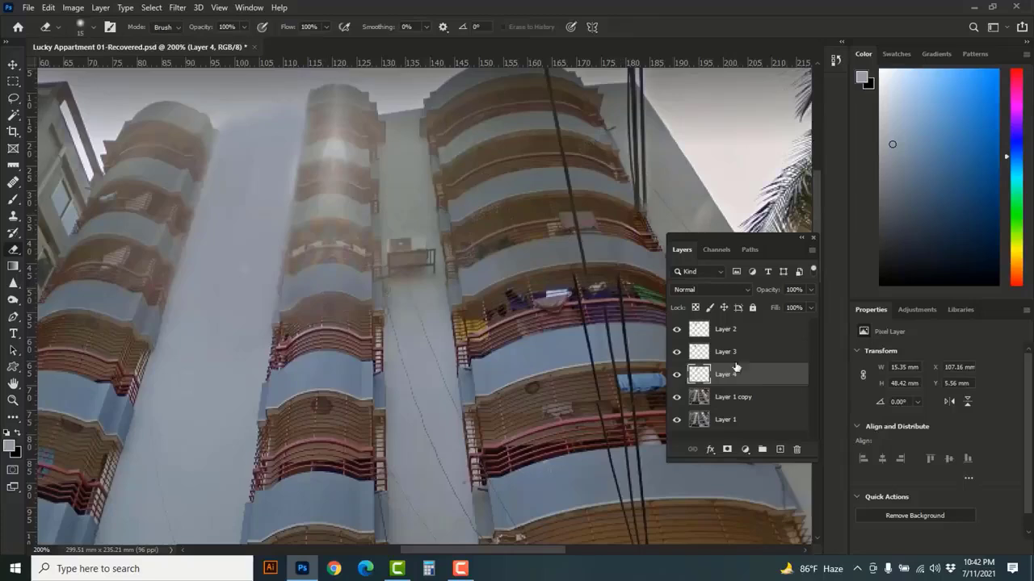
Merge Layer 2, Layer 3, Layer 4 and Layer 1 copy into one layer
left_click(762, 400)
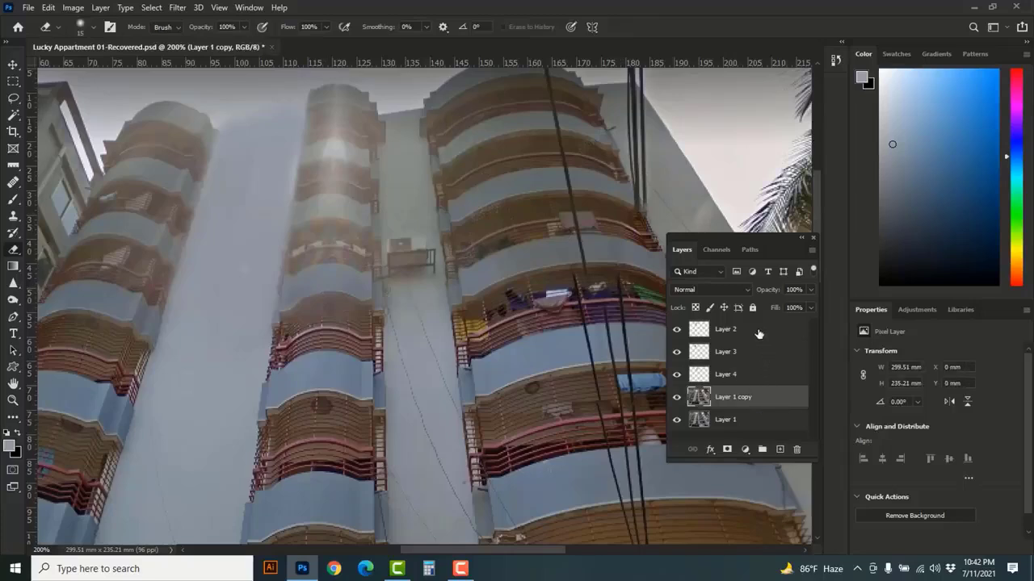
left_click(757, 330, "shift")
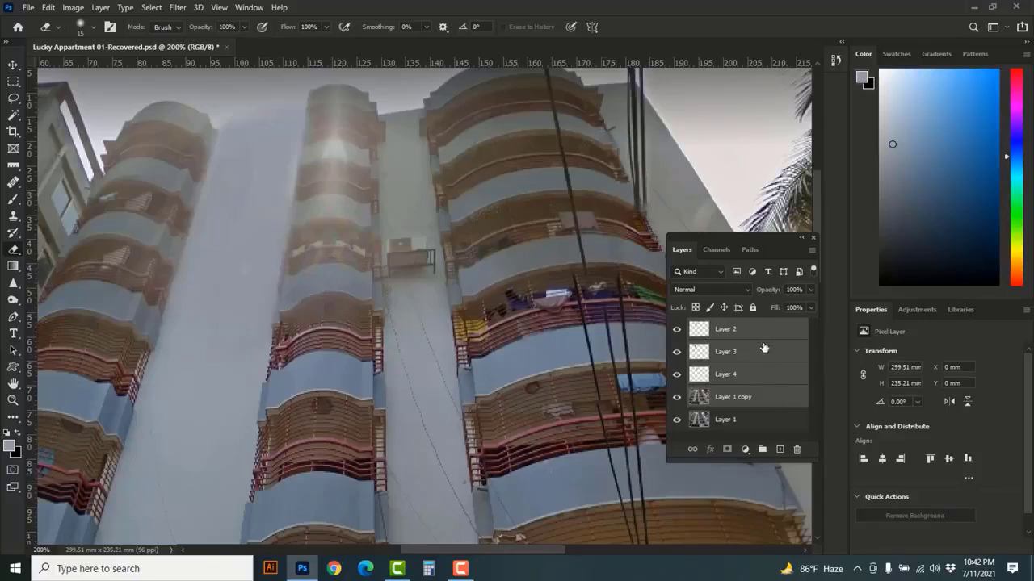
right_click(763, 348)
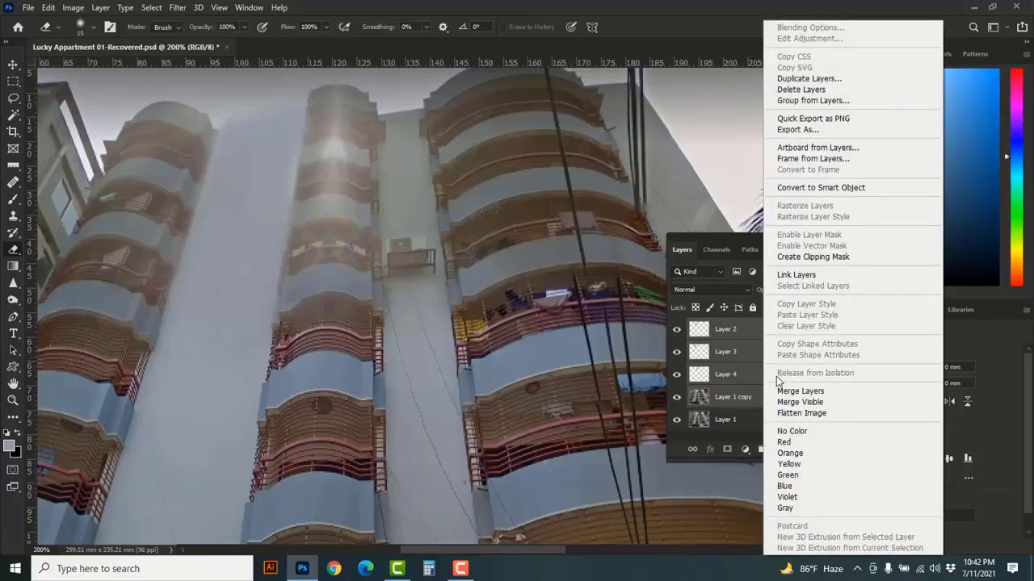
left_click(811, 392)
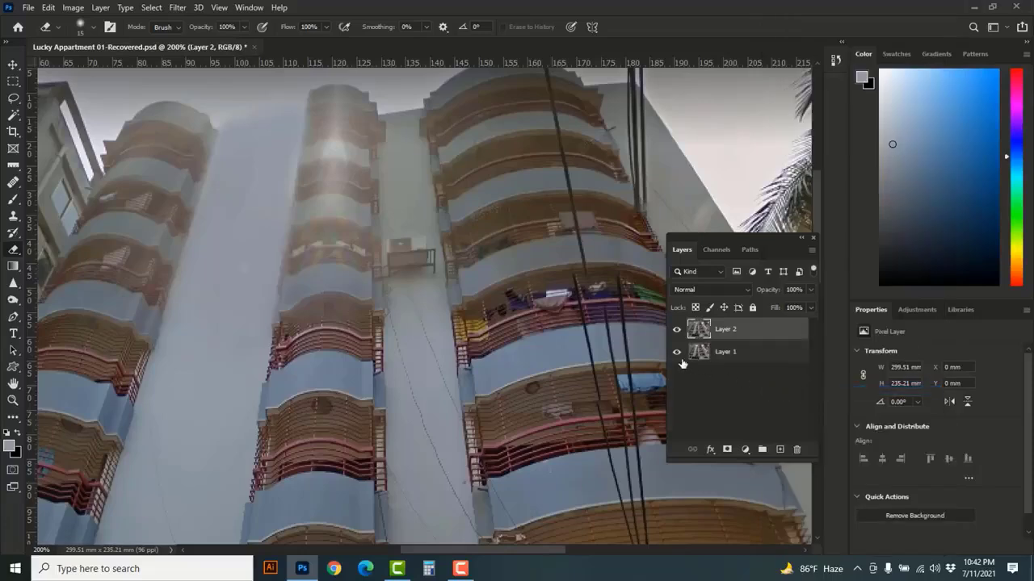
Paint over the brightest glare spot on the middle tower's upper pale balcony with sampled balcony tones, using the Brush at size 8 and 18% opacity
left_click(316, 139, "ctrl")
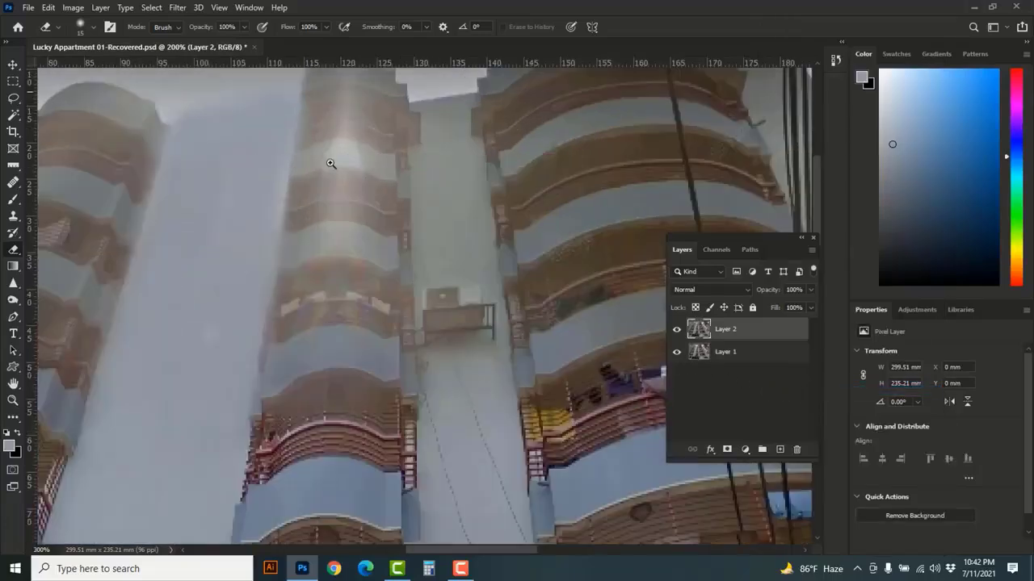
left_click(330, 161, "ctrl")
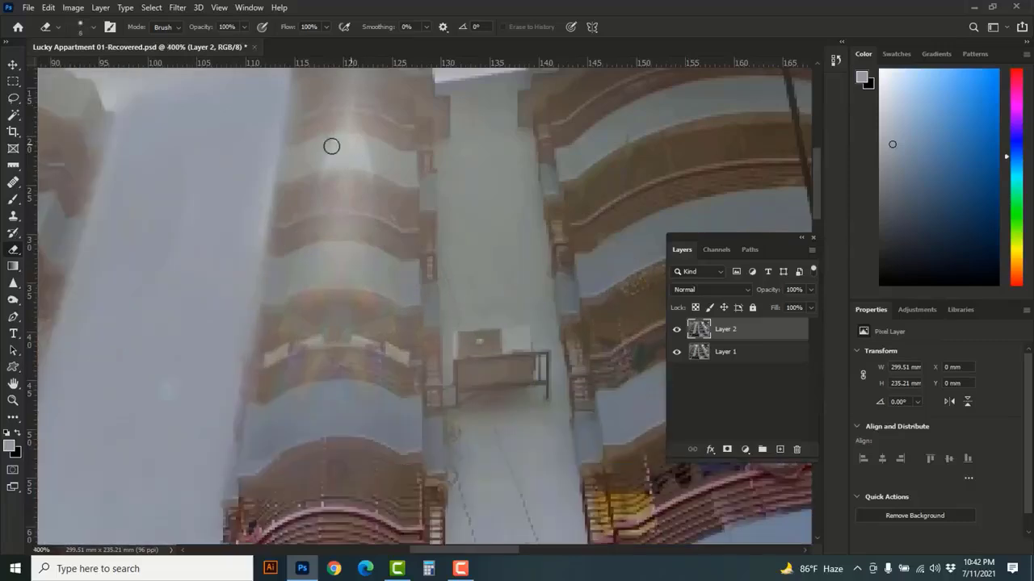
left_click(14, 202)
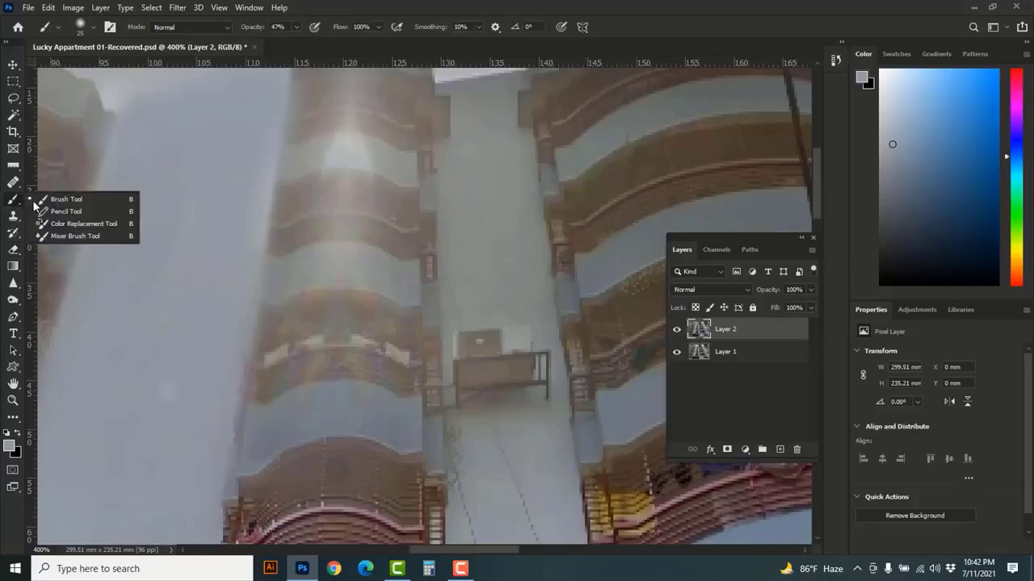
left_click(65, 200)
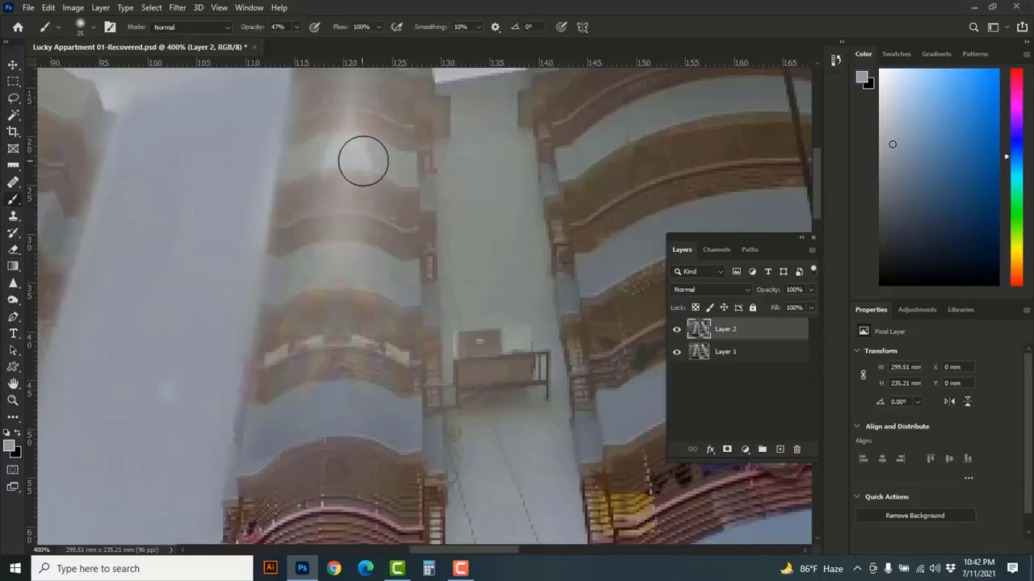
key("bracketleft")
key("bracketleft")
key("bracketleft")
key("bracketleft")
key("bracketleft")
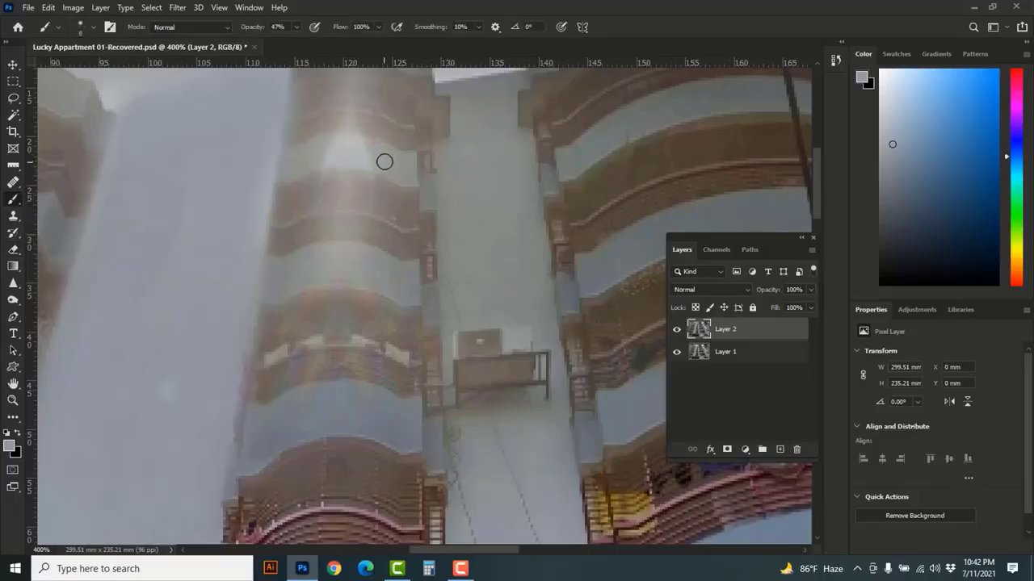
left_click(379, 144, "alt")
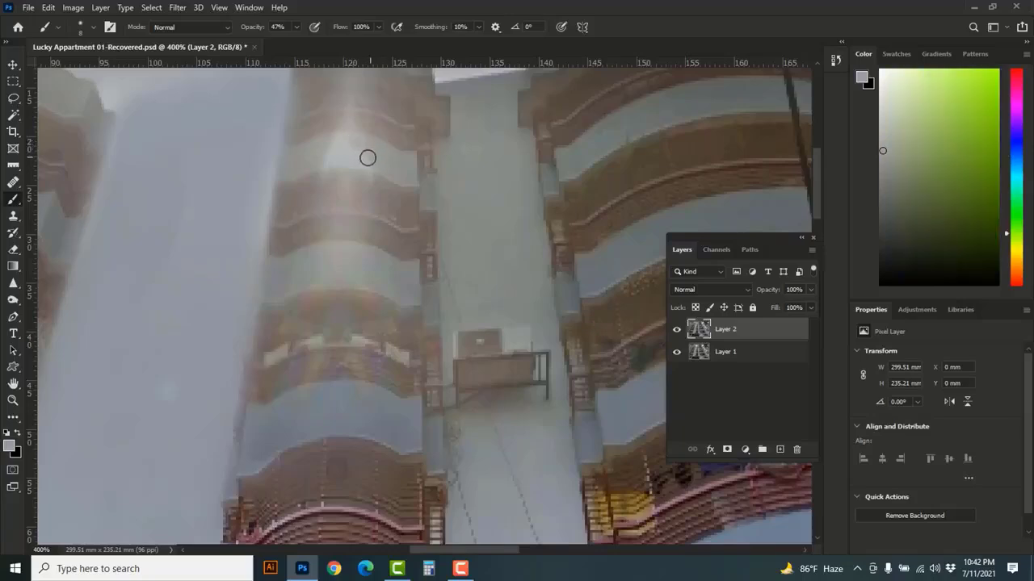
left_click(296, 26)
left_click_drag(289, 41, 282, 43)
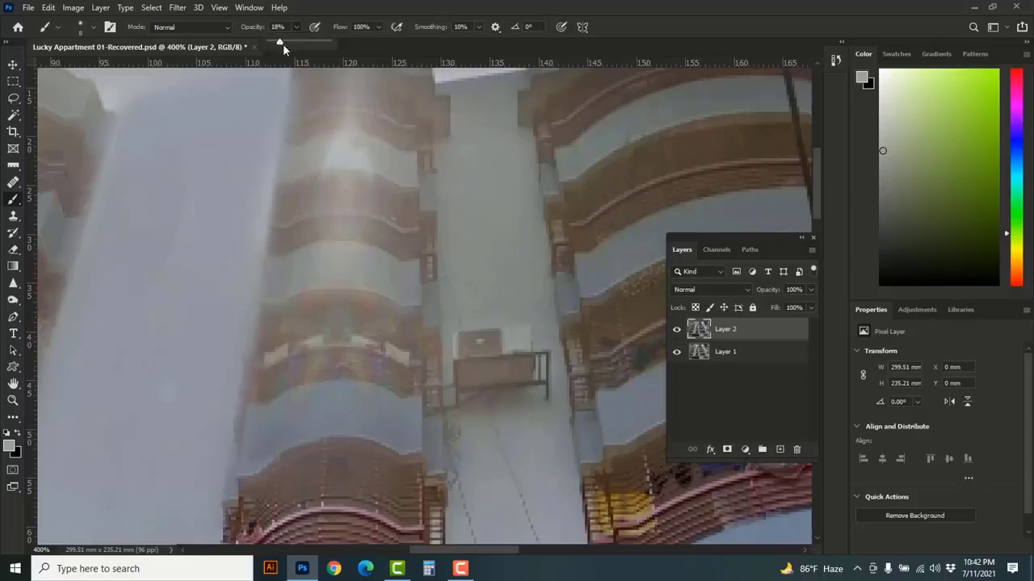
left_click(365, 158)
left_click(321, 146, "alt")
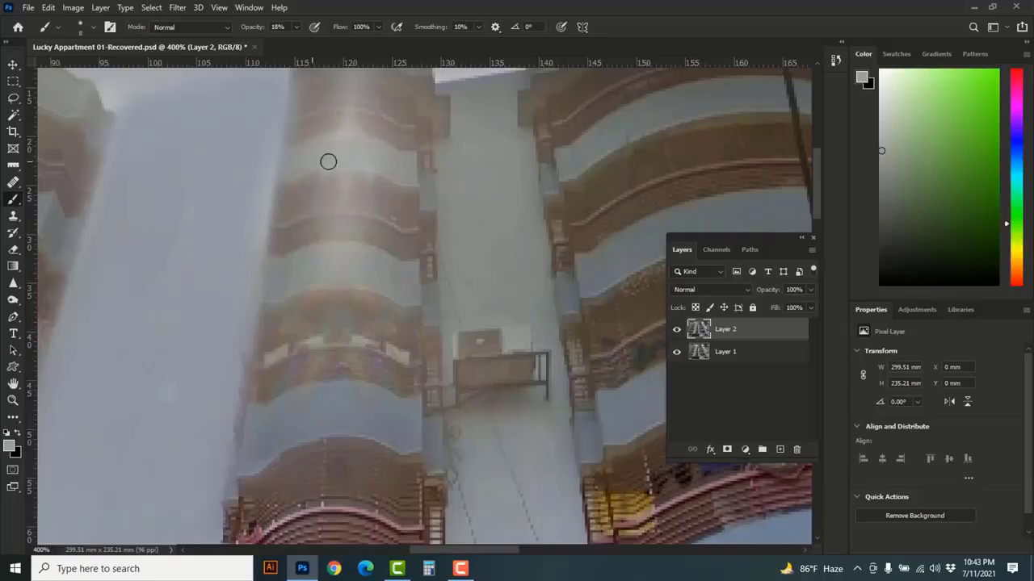
Tone down the glare on the middle tower's upper brown balcony bands with sampled brown tones, and review the whole photo
left_click(376, 116, "alt")
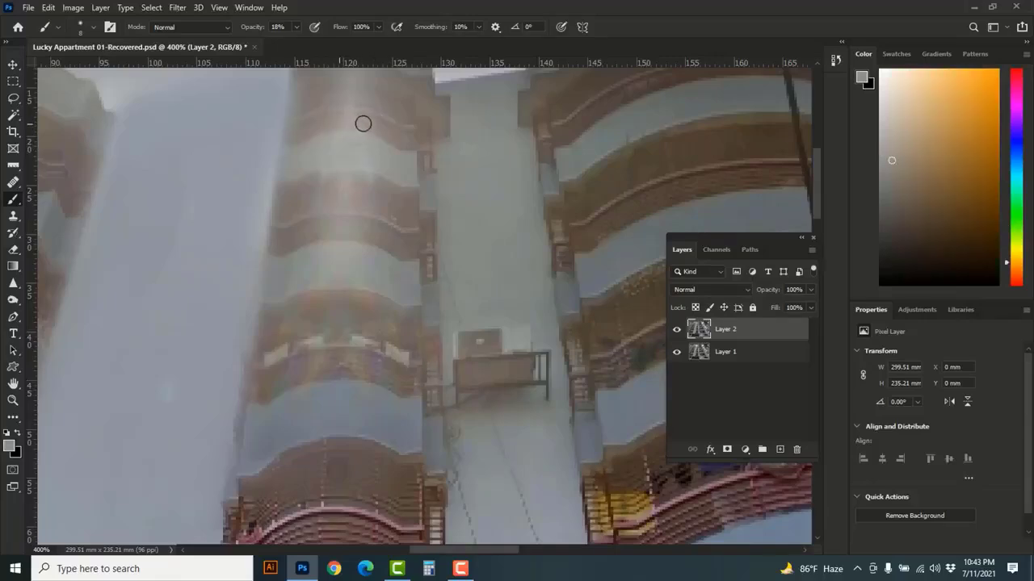
left_click(391, 183, "alt")
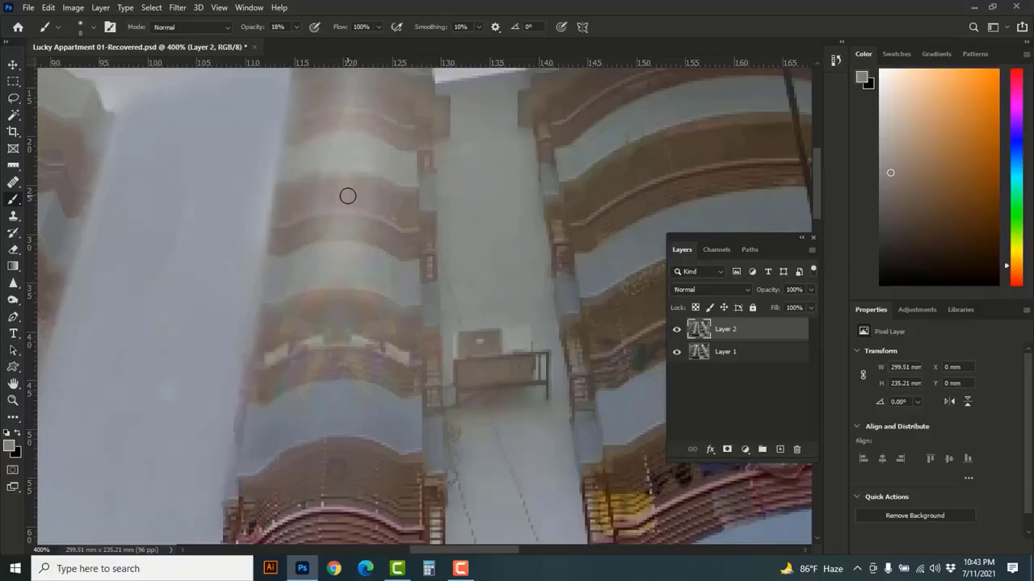
left_click(346, 192, "alt")
left_click(344, 214, "alt")
left_click(344, 214, "alt")
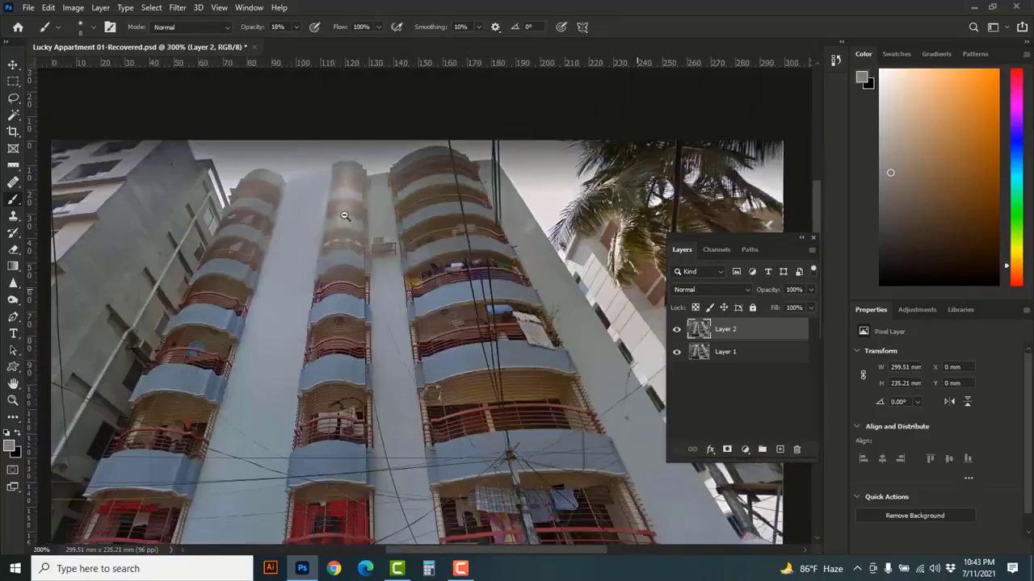
left_click(344, 214, "alt")
left_click(343, 214, "alt")
left_click(343, 214, "alt")
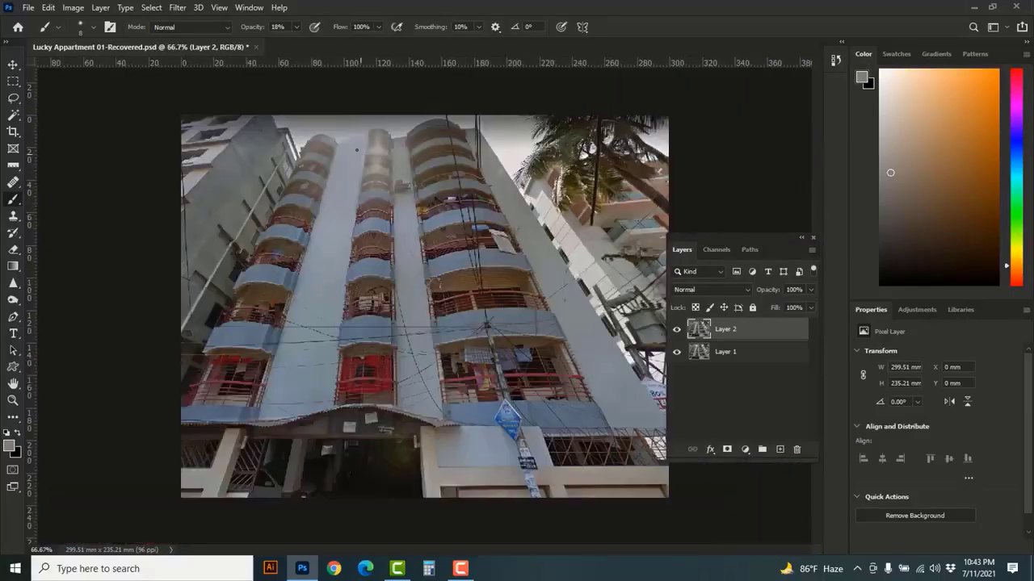
Paint a straight light roofline across the top of the wall between the left and middle towers in sampled sky colour, brush size 5, 100% opacity
left_click(346, 129)
left_click(349, 131)
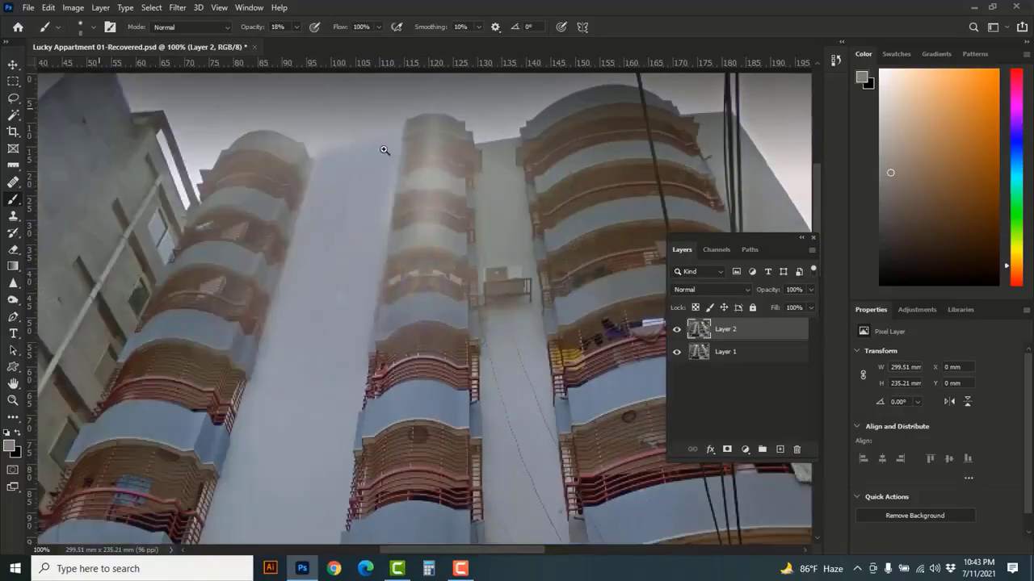
left_click(365, 139)
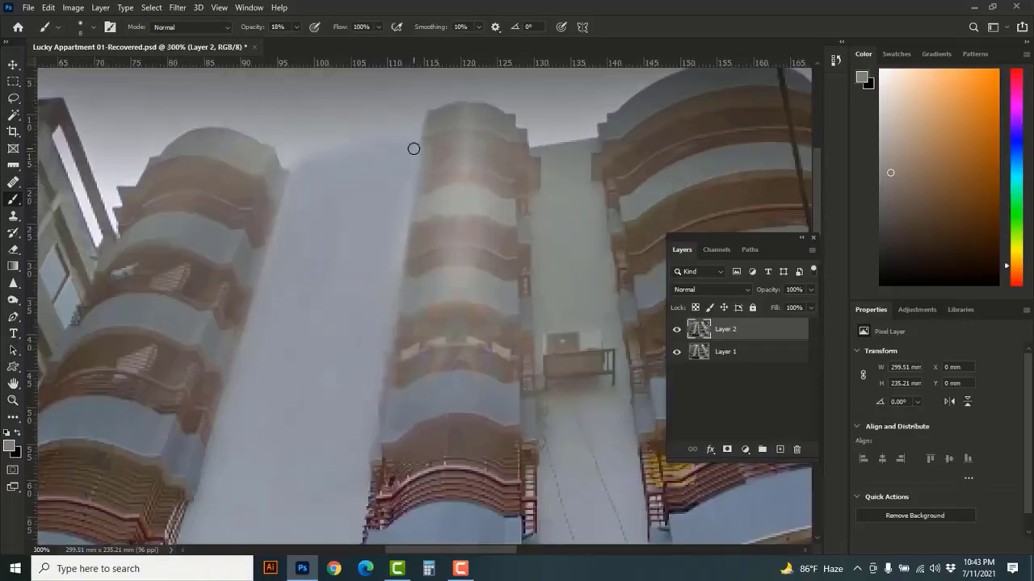
left_click(545, 153, "alt")
key("[")
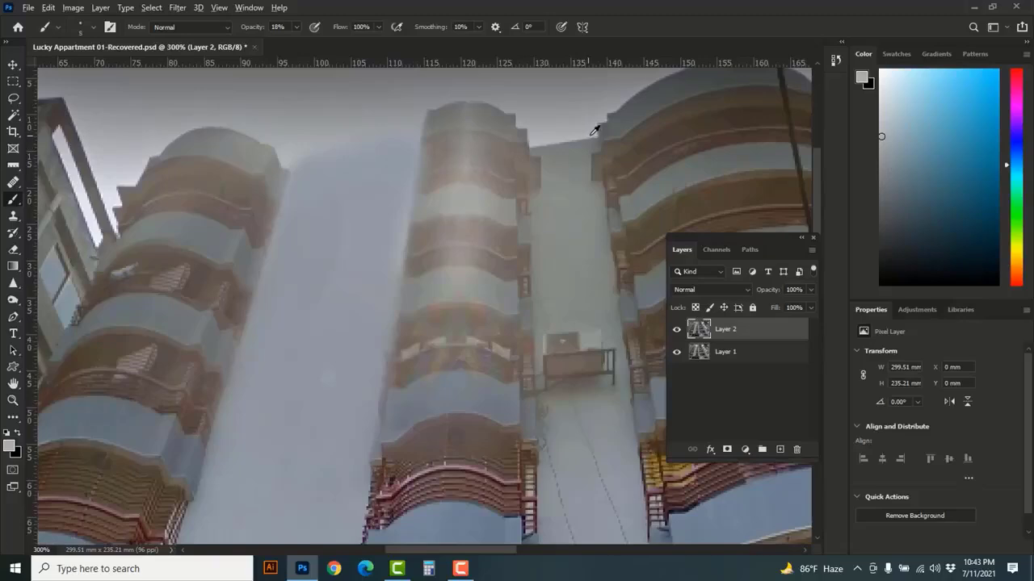
left_click(595, 128, "alt")
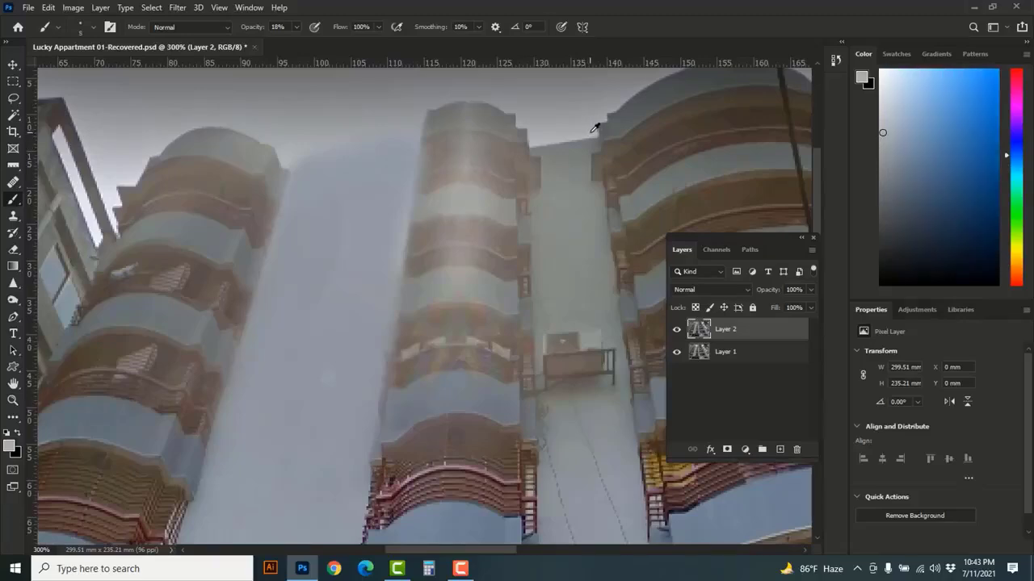
left_click(296, 27)
left_click_drag(587, 47, 554, 62)
left_click(292, 176, "shift")
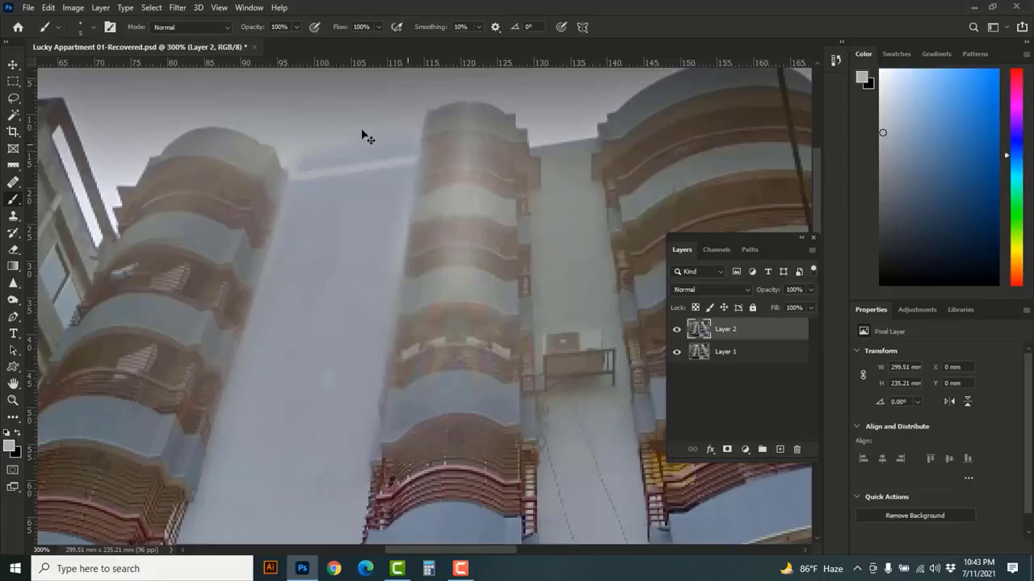
Cover the hazy wall remnant above the painted roofline with sampled sky colour, using the brush at size 20
left_click(418, 108, "alt")
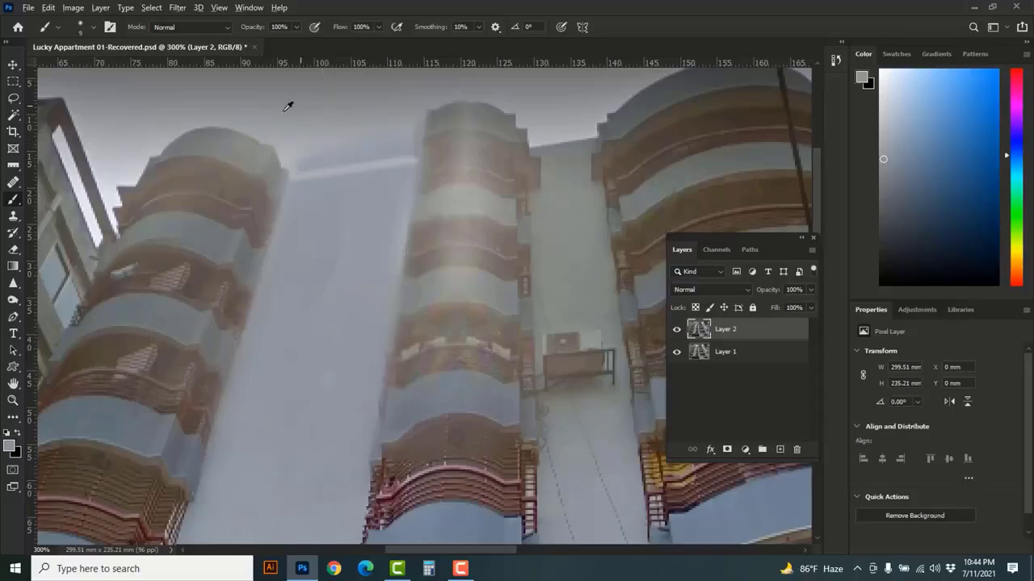
left_click(305, 140, "alt")
key("bracketright")
key("bracketright")
key("bracketright")
left_click_drag(302, 150, 387, 141)
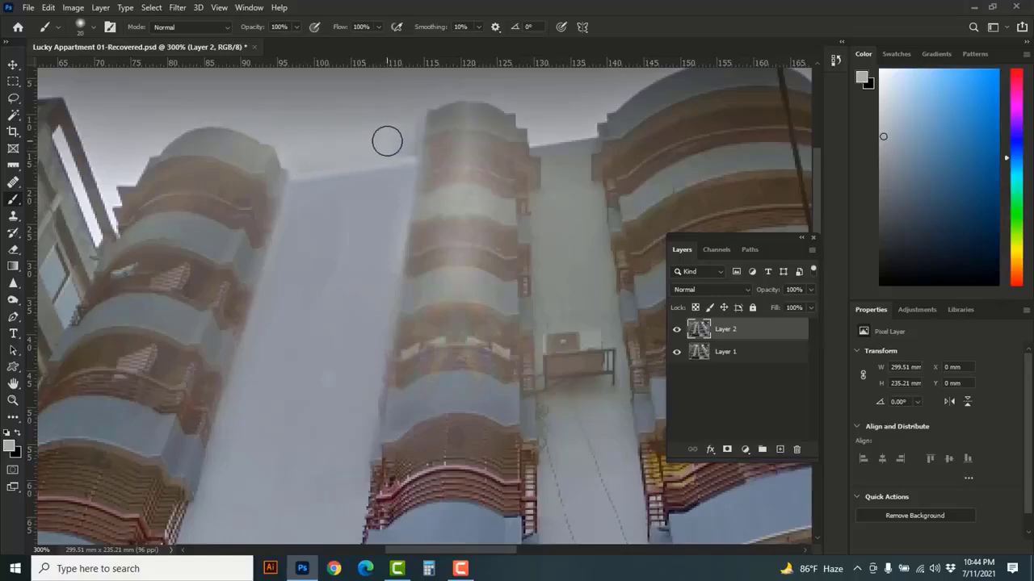
Paint sky colour into the gap beside the middle tower's upper-left edge with the brush reduced to size 9
key("bracketleft")
key("bracketleft")
key("bracketleft")
left_click_drag(410, 148, 406, 134)
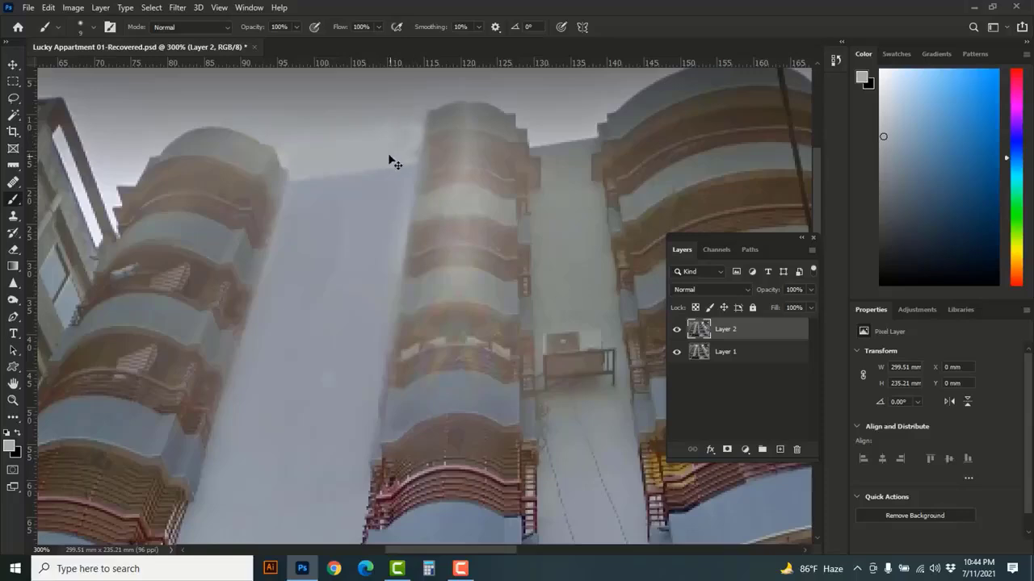
Soften the painted sky beside the middle tower's top at 30% opacity and brush size 20, then reduce the brush to size 10 and 19% opacity
left_click(297, 26)
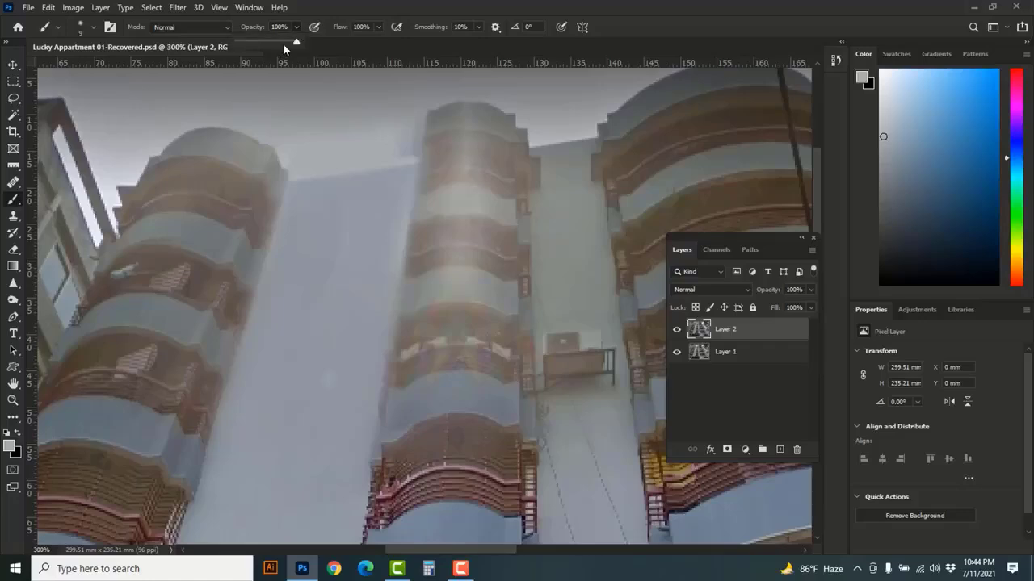
left_click_drag(283, 43, 255, 42)
key("bracketright")
key("bracketright")
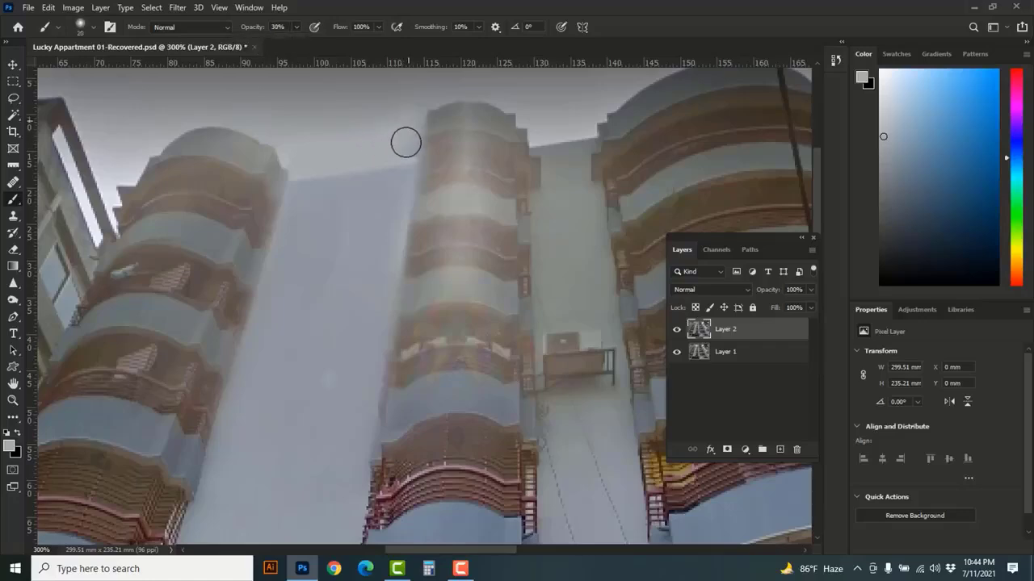
key("bracketleft")
key("bracketleft")
key("bracketright")
key("1")
key("9")
Blend sampled sky colour beside the middle tower's upper-left edge at 34% brush opacity, and lower the flow to 70%
left_click(355, 130, "alt")
left_click(297, 28)
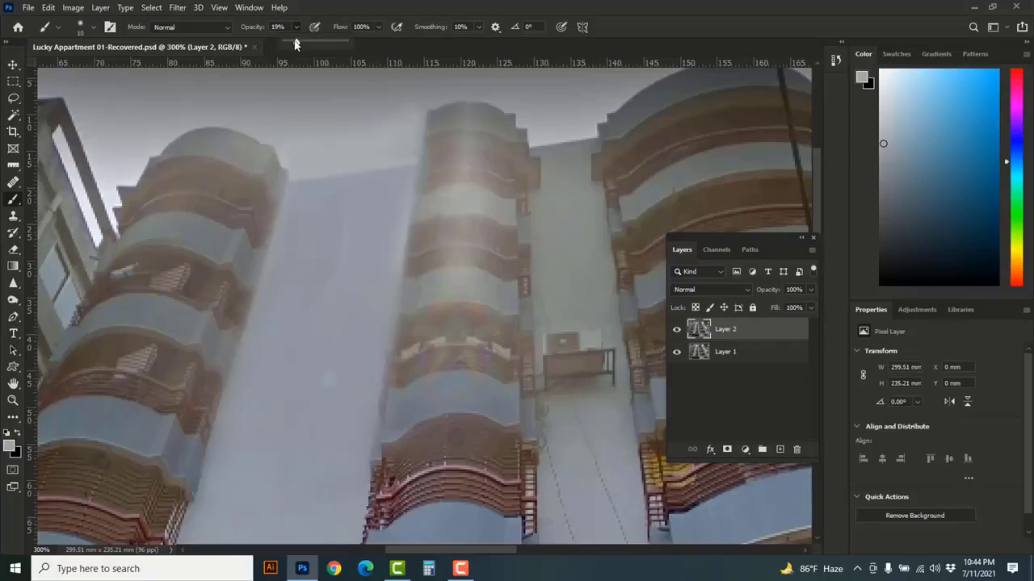
left_click(388, 155)
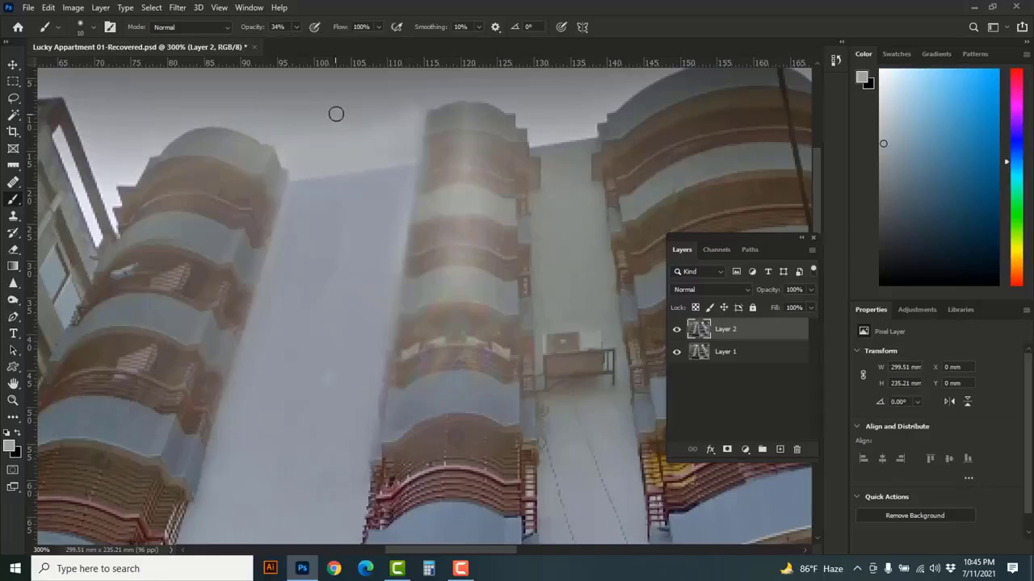
left_click(378, 28)
left_click_drag(378, 42, 359, 42)
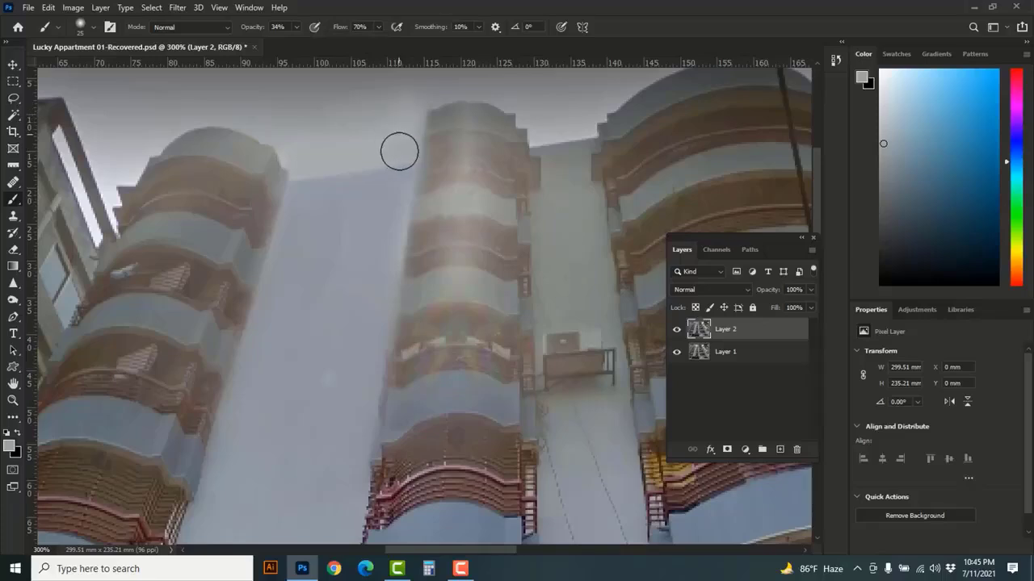
Trace a Pen path from the left building's roof corner down its edge and over the left tower's stepped, rounded top
left_click(515, 218, "alt")
scroll(307, 237, "up", 1)
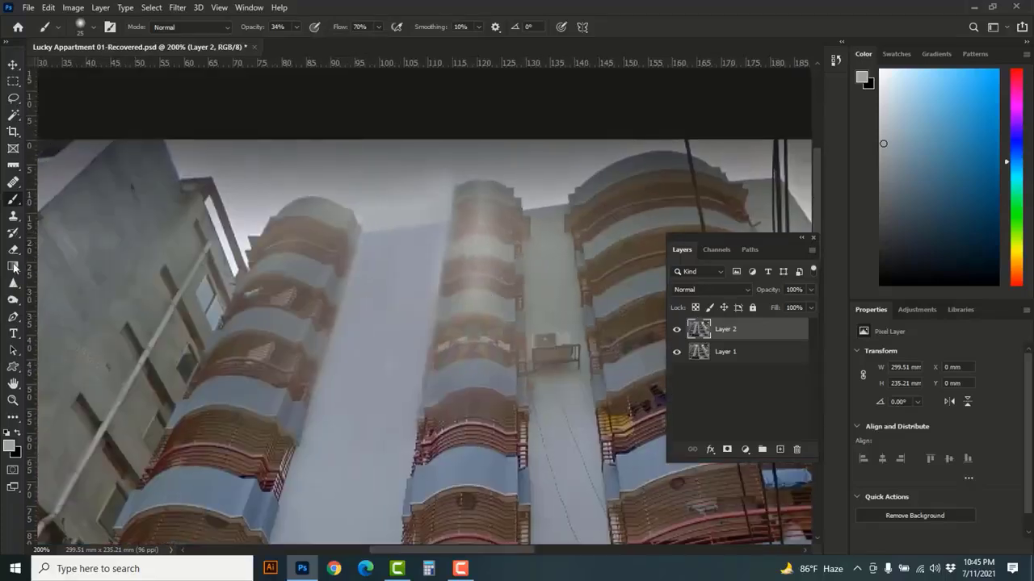
right_click(12, 322)
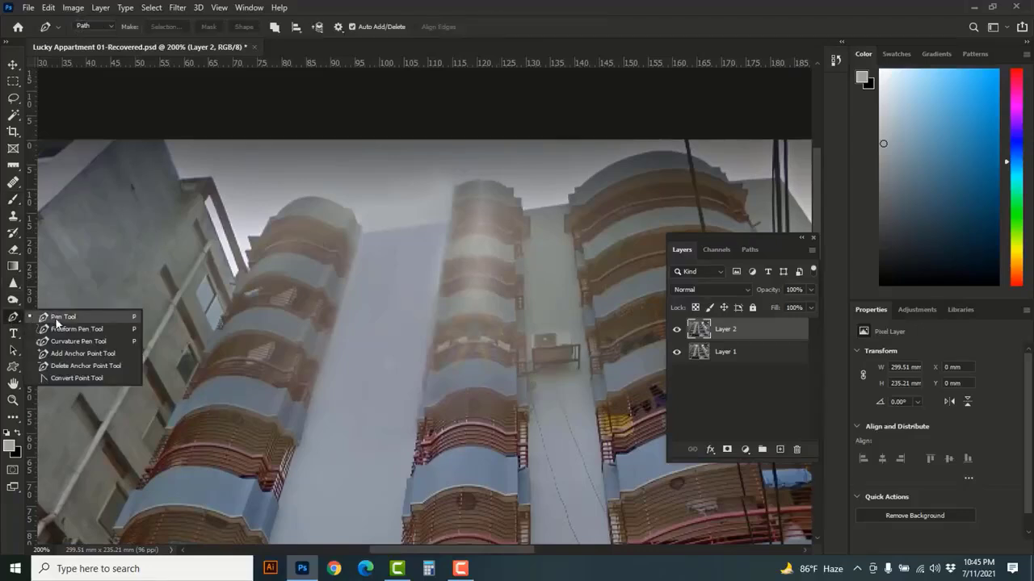
left_click(54, 316)
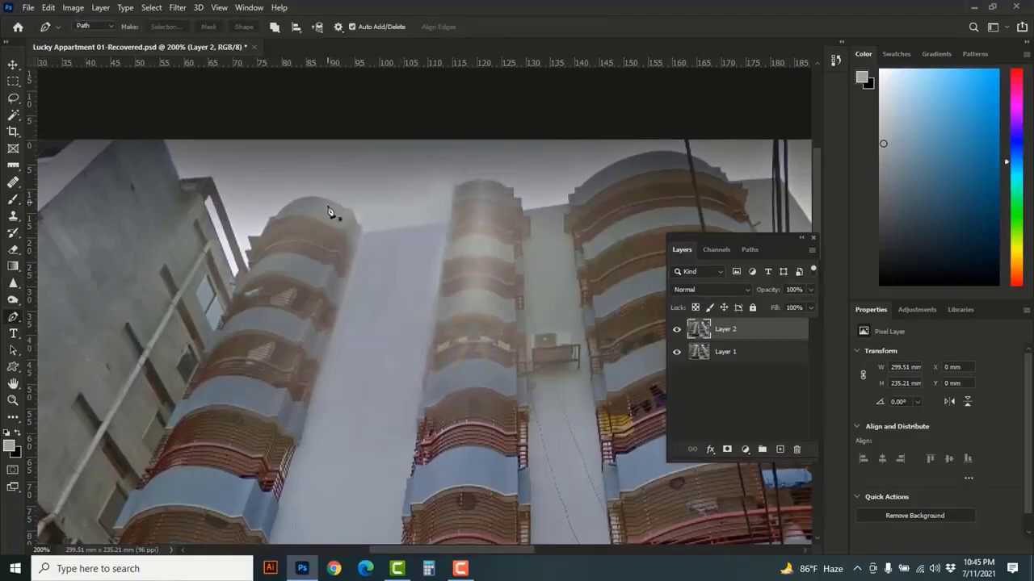
left_click(293, 210, "ctrl")
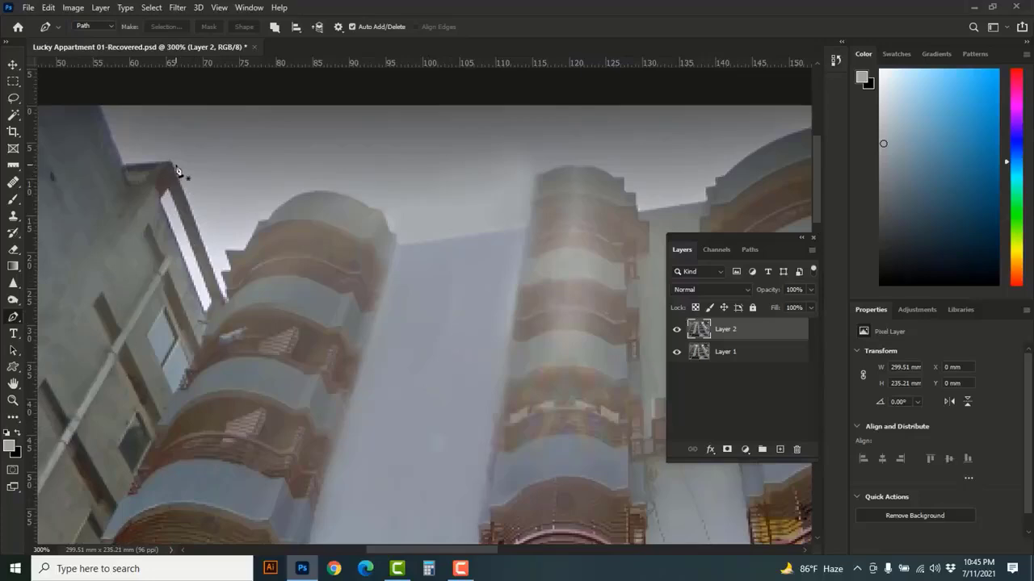
left_click(231, 300)
left_click(224, 273)
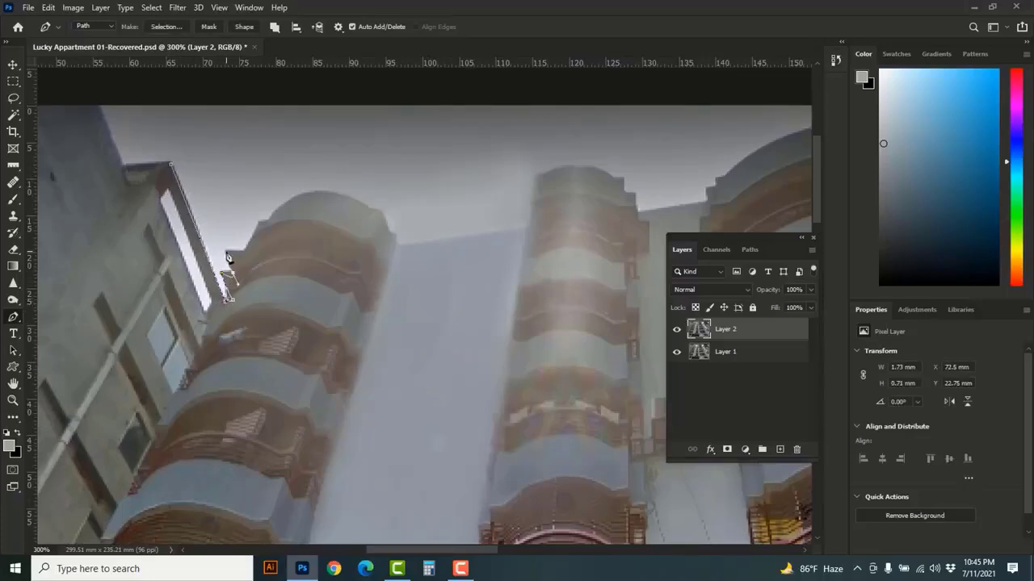
left_click(235, 273)
left_click(226, 251)
left_click(243, 251)
left_click(259, 220)
left_click(269, 221)
left_click_drag(308, 195, 338, 189)
left_click(371, 210)
left_click(385, 213)
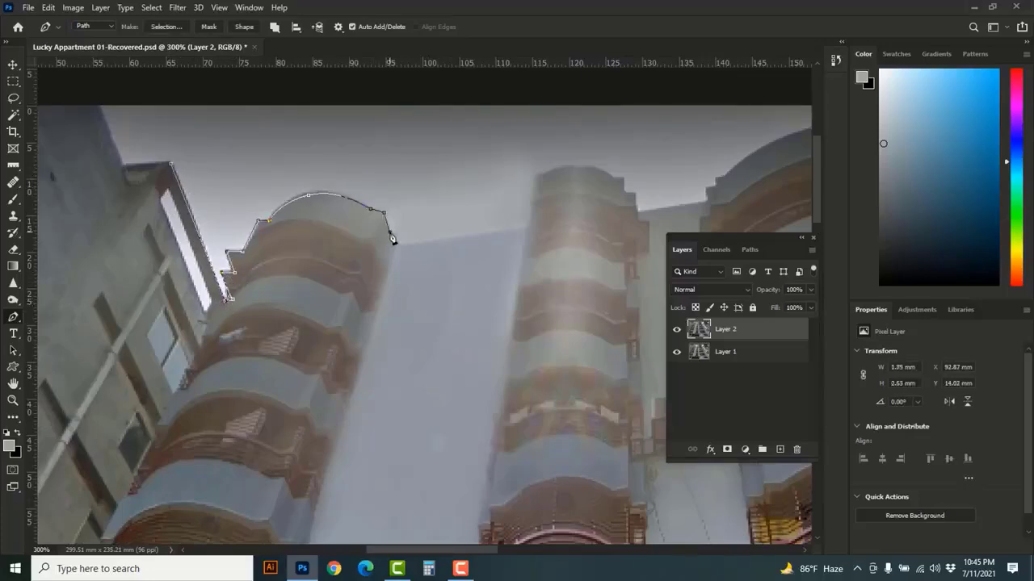
Continue the Pen path along the wall's roofline and around the middle tower's rounded top
left_click(526, 227)
left_click(535, 174)
left_click(545, 174)
left_click_drag(617, 179, 652, 203)
left_click(622, 178)
left_click(625, 195)
left_click(635, 195)
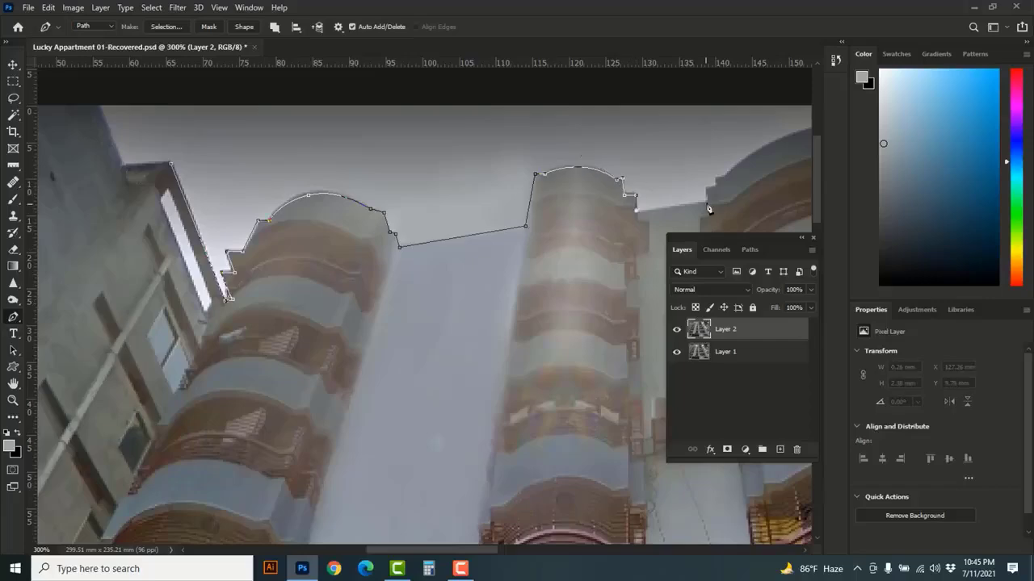
Extend the Pen path over the right tower's curved top and down the sloping outer edge of the side wall
left_click(719, 174, "ctrl+alt")
left_click(719, 175, "ctrl+alt")
left_click(727, 168, "ctrl")
left_click(727, 167, "ctrl+alt")
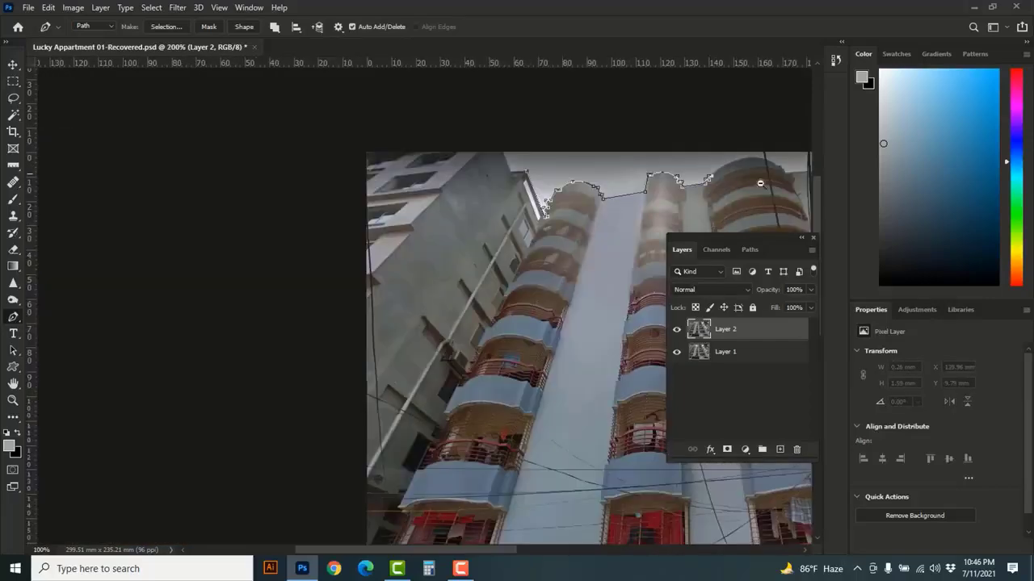
key("Tab")
left_click(503, 147, "ctrl")
left_click_drag(519, 142, 575, 132)
left_click(600, 161)
key("ctrl+z")
key("ctrl+z")
left_click(595, 153)
left_click(606, 168)
left_click(659, 164)
left_click(758, 315)
Close the path beside the palm and above the photo's upper edge, and convert it to a selection of the sky
left_click(803, 220)
left_click_drag(809, 197, 792, 155)
left_click_drag(772, 126, 768, 113)
left_click_drag(761, 94, 696, 89)
left_click_drag(492, 82, 429, 79)
left_click_drag(239, 82, 182, 92)
left_click_drag(70, 108, 53, 114)
left_click(44, 126)
left_click(55, 164)
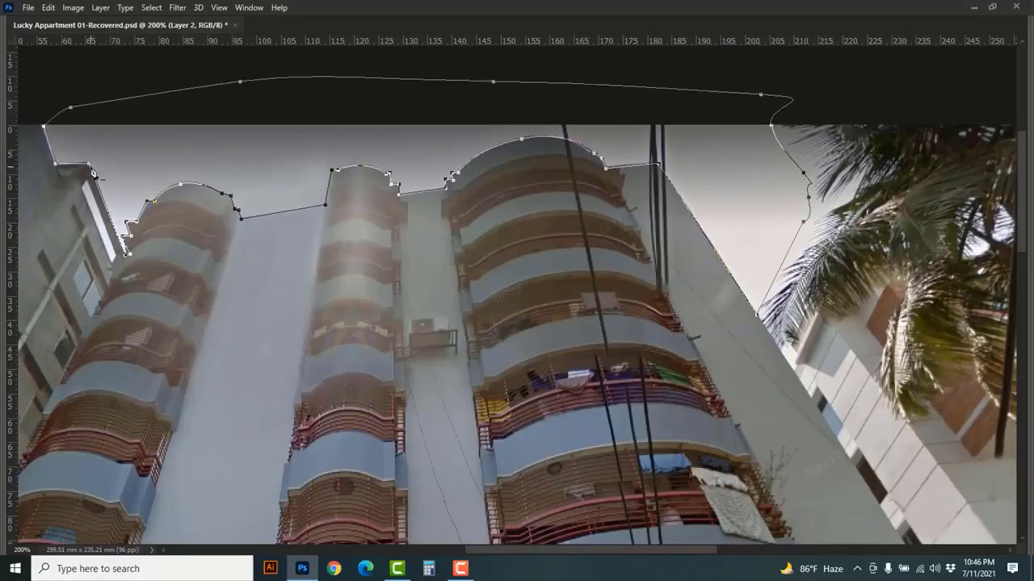
key("ctrl+Return")
key("Tab")
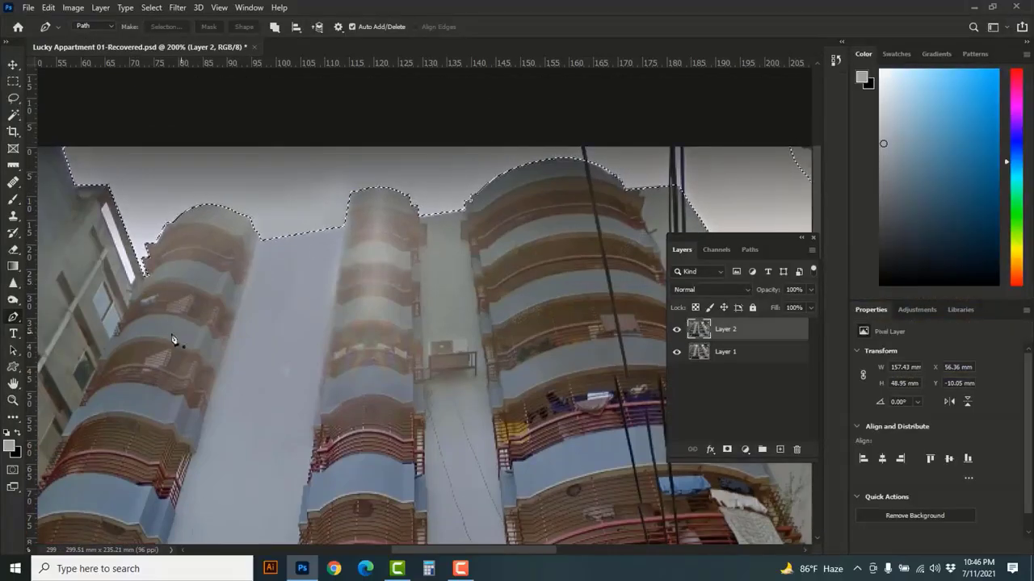
Even out the selected sky with light colour sampled between the middle and right towers, using the brush at size 175
left_click(13, 199)
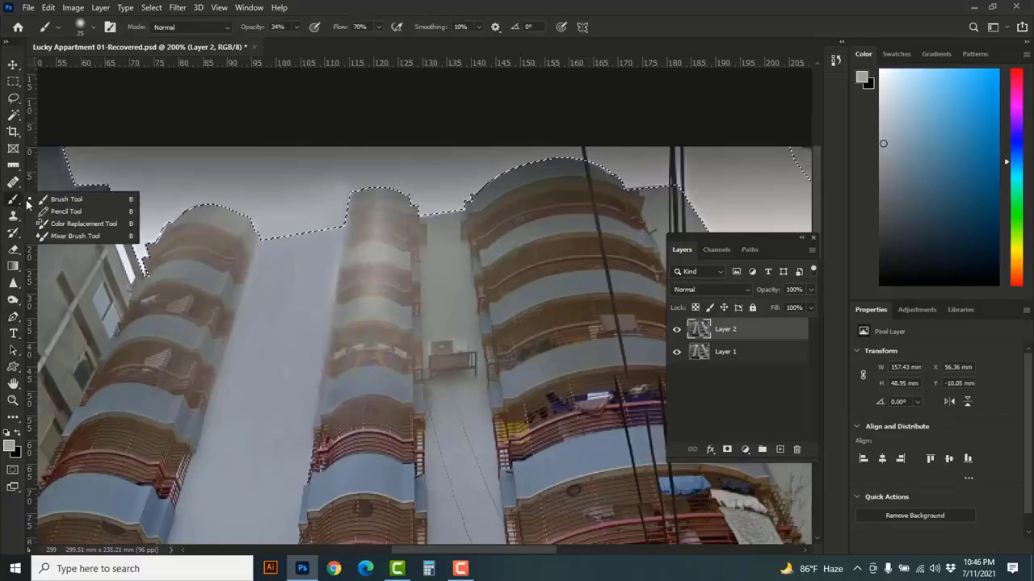
left_click(71, 202)
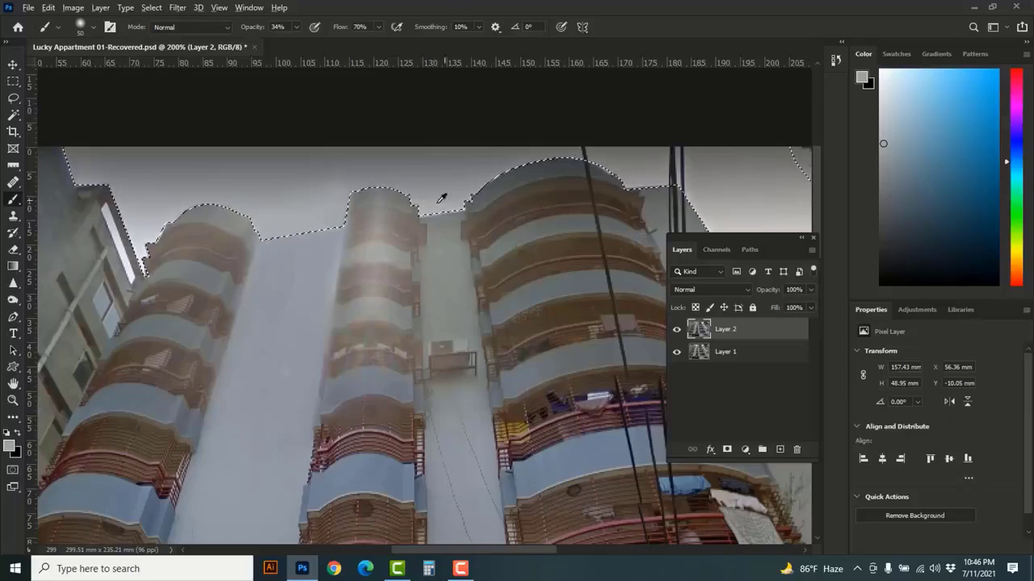
left_click(435, 208, "alt")
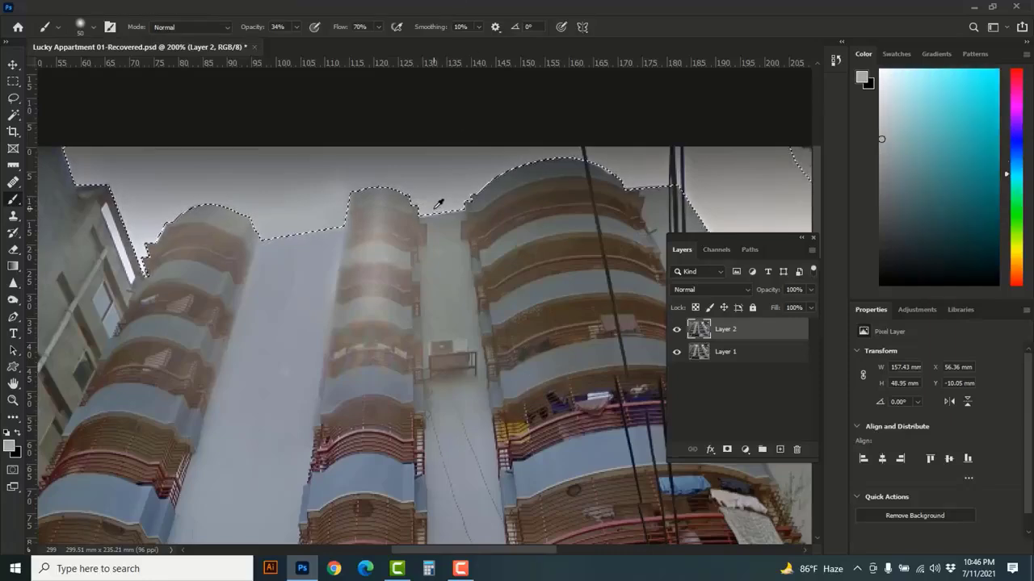
key("bracketright")
key("bracketright")
key("bracketright")
key("bracketright")
key("bracketright")
key("bracketright")
key("bracketright")
key("bracketright")
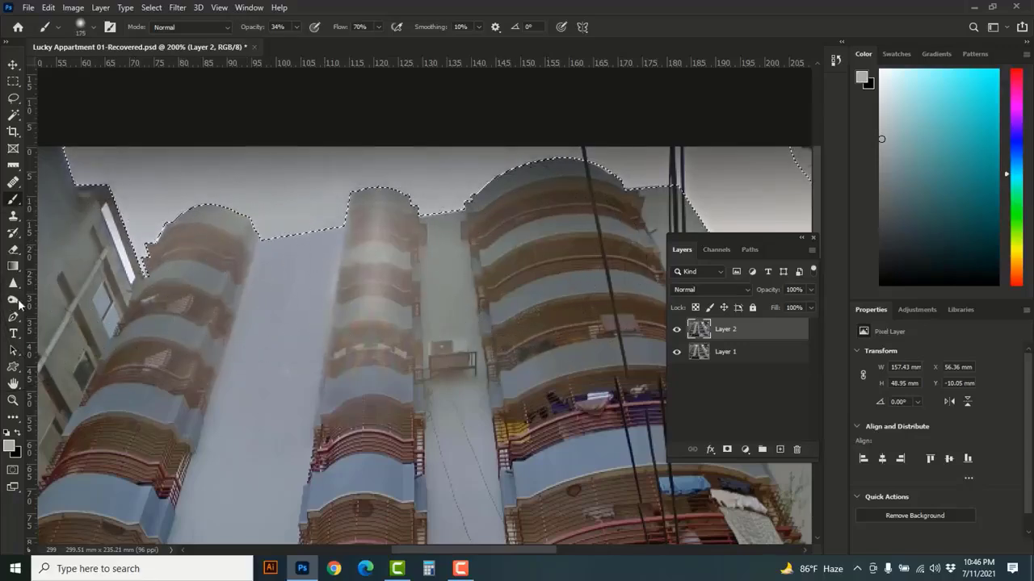
key("Tab")
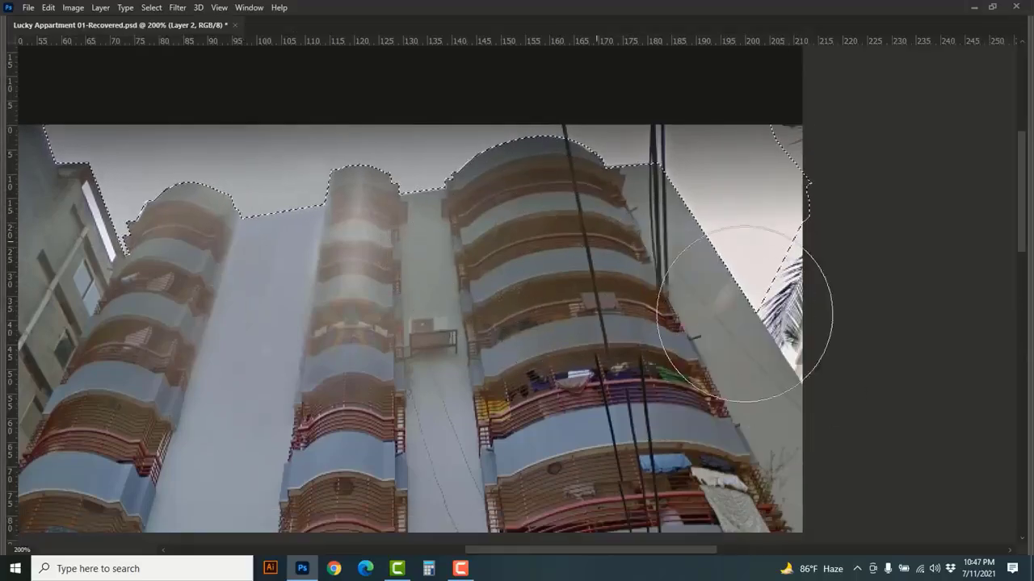
key("v")
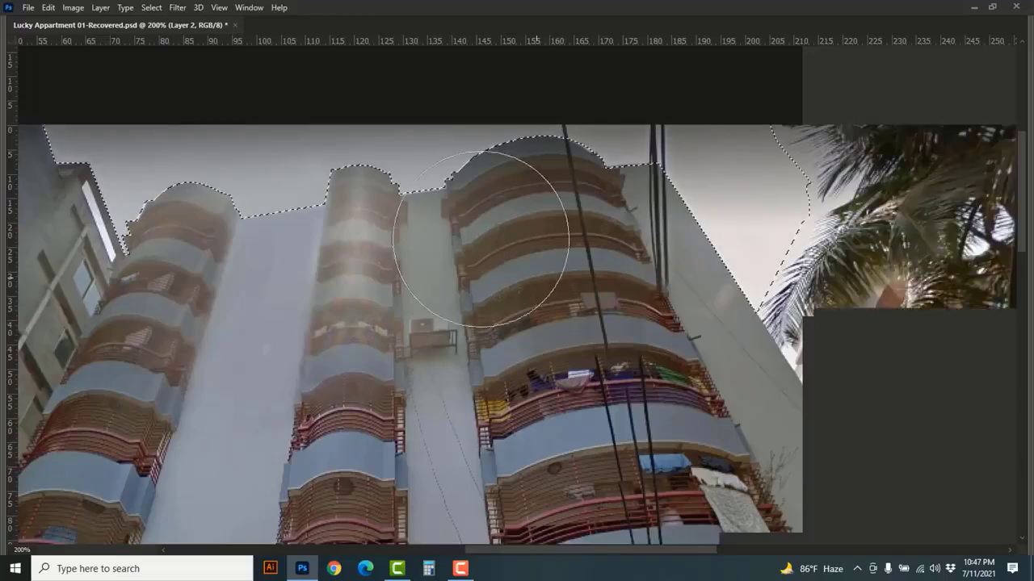
key("z")
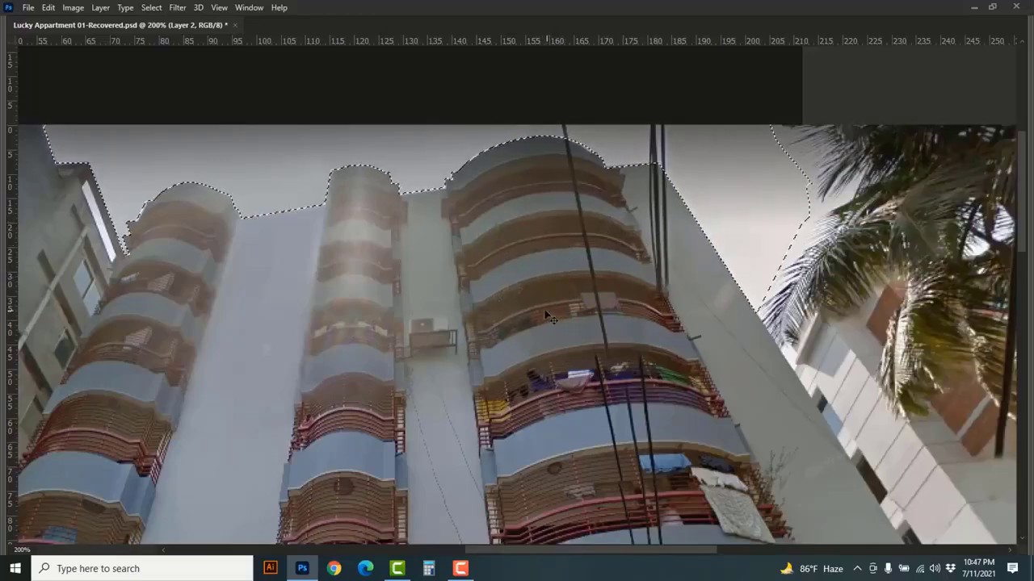
left_click(329, 263, "alt")
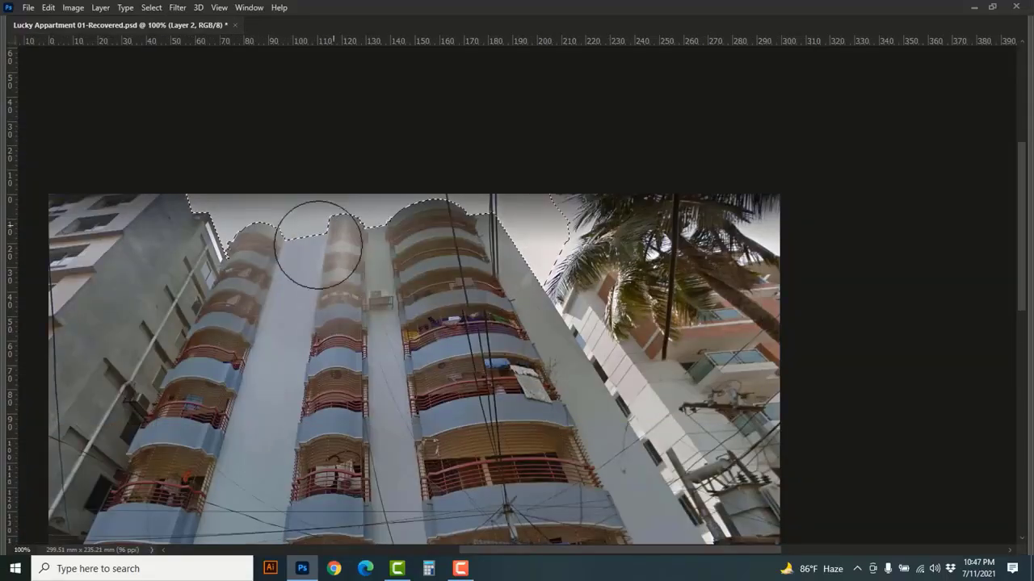
Clear the sky selection and view the whole building photo
left_click(151, 9)
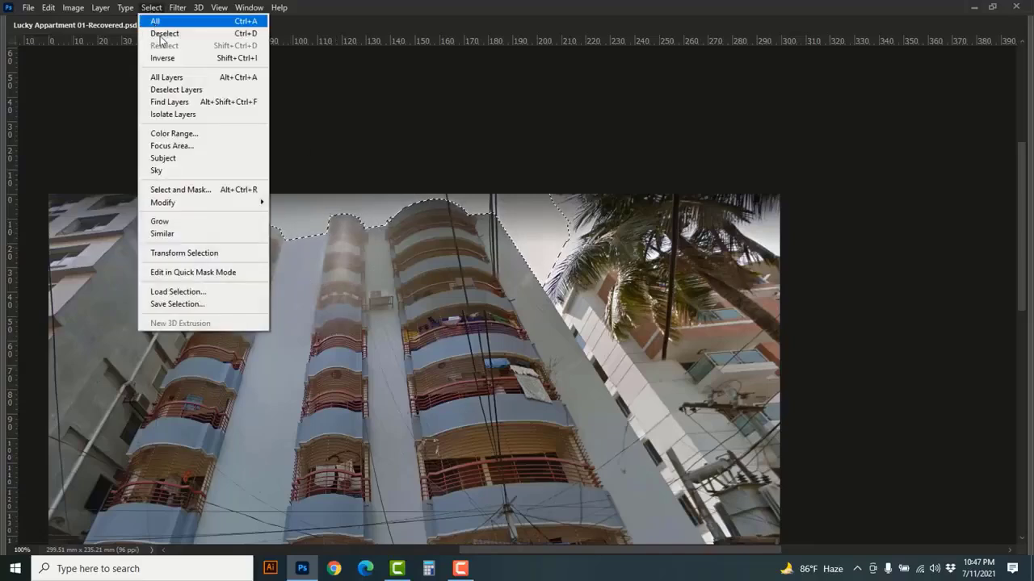
left_click(165, 33)
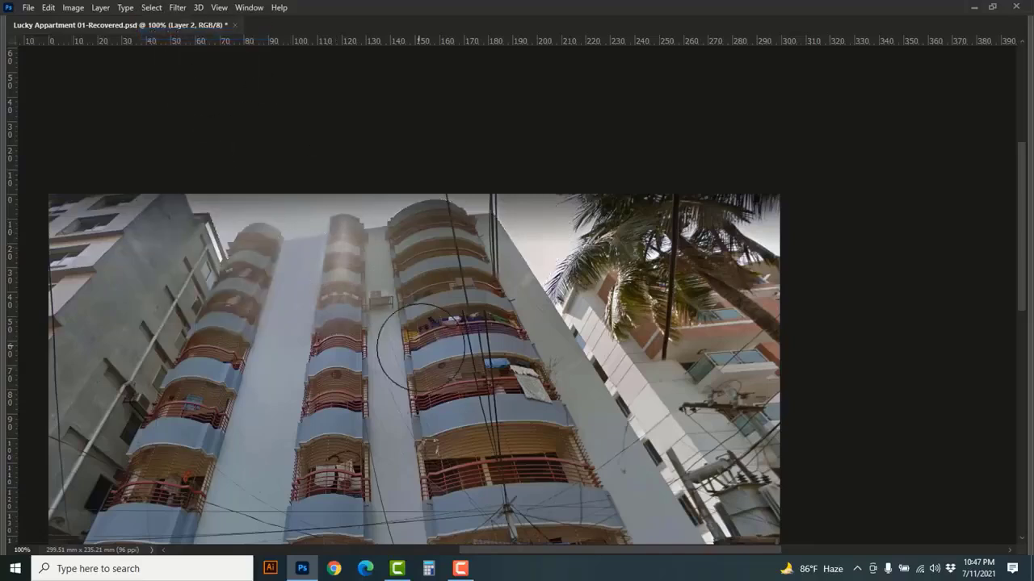
key("Tab")
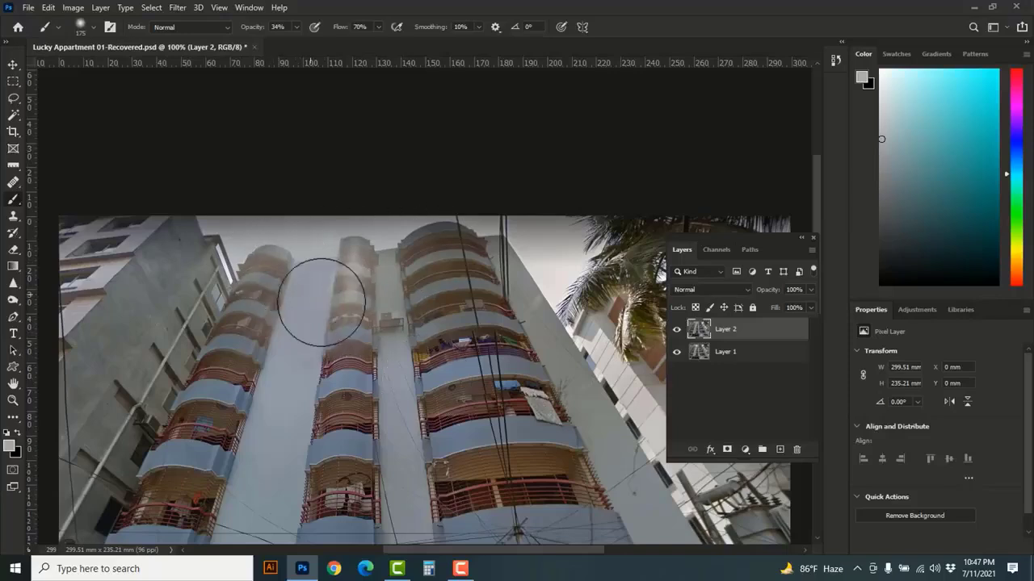
key("ctrl+minus")
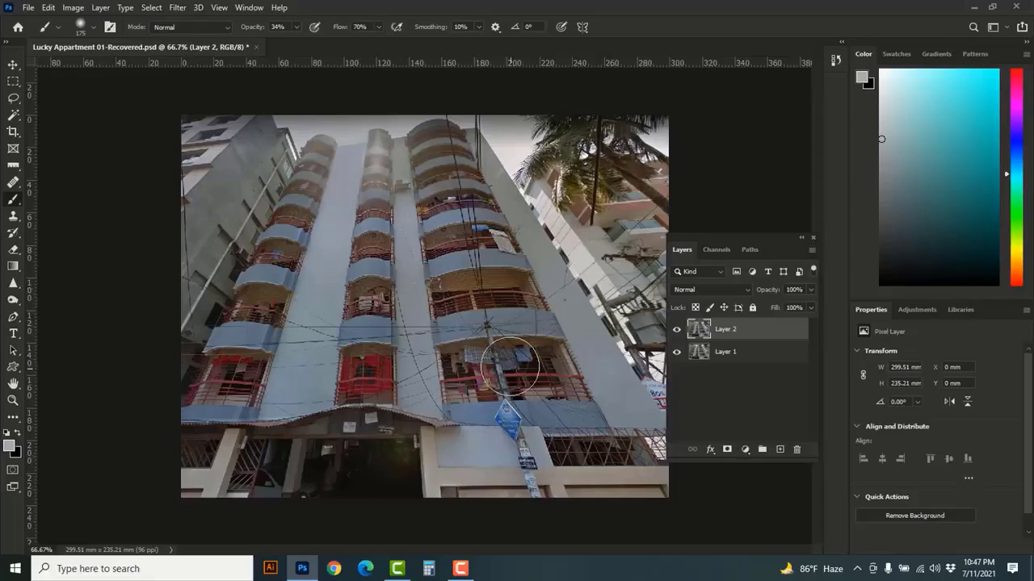
Paint over the pole top and cable junction on the right tower's balcony with sampled balcony blue, brush size 25, 78% opacity
scroll(494, 328, "up", 1)
scroll(487, 315, "up", 2)
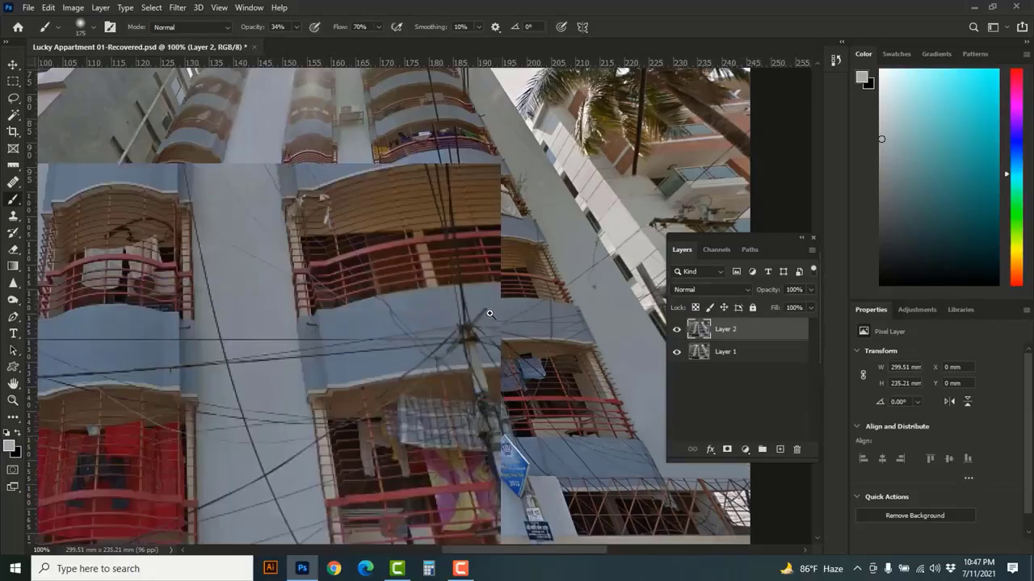
scroll(488, 308, "up", 1)
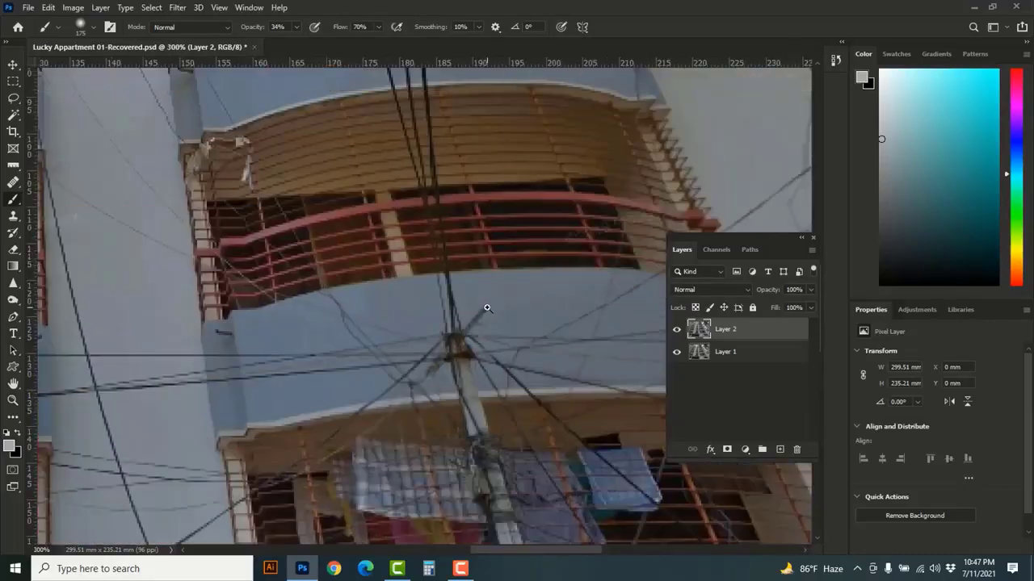
right_click(19, 200)
left_click(66, 200)
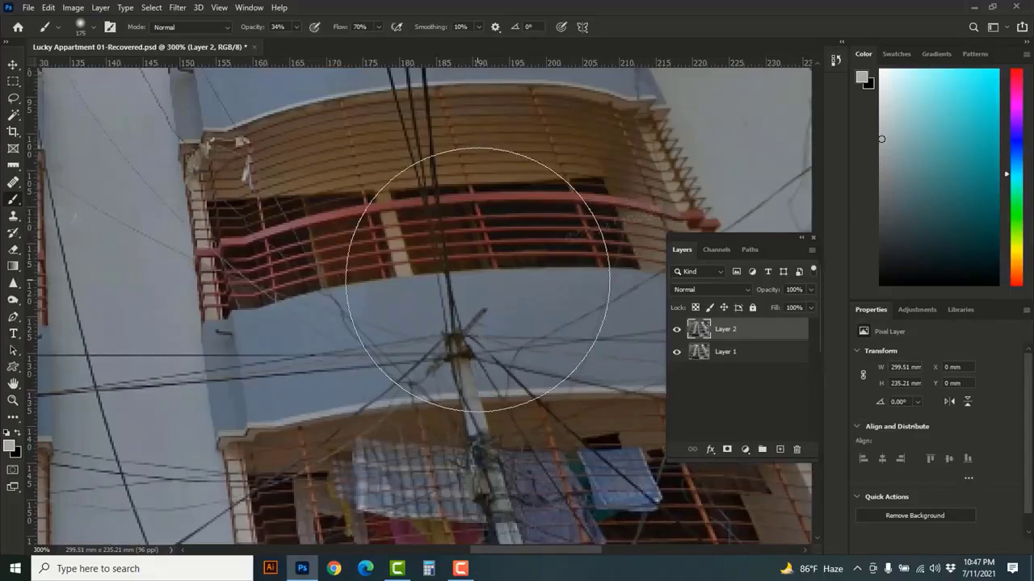
key("bracketleft")
key("bracketleft")
key("bracketleft")
key("bracketleft")
key("bracketleft")
key("bracketleft")
key("bracketleft")
key("bracketleft")
key("bracketleft")
key("bracketleft")
key("bracketleft")
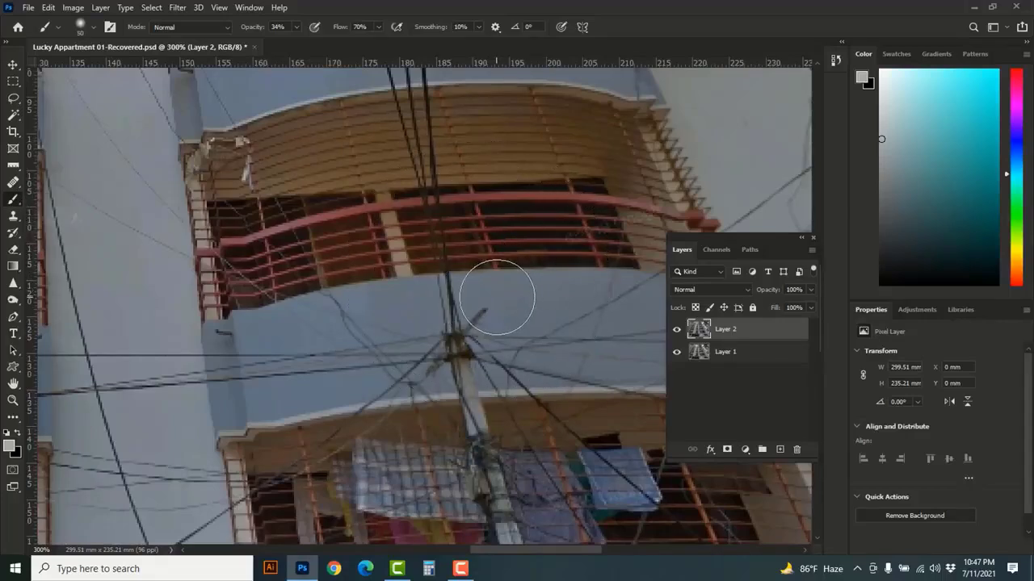
key("bracketleft")
key("bracketleft")
key("bracketleft")
key("bracketleft")
key("bracketleft")
key("bracketright")
key("bracketright")
key("bracketright")
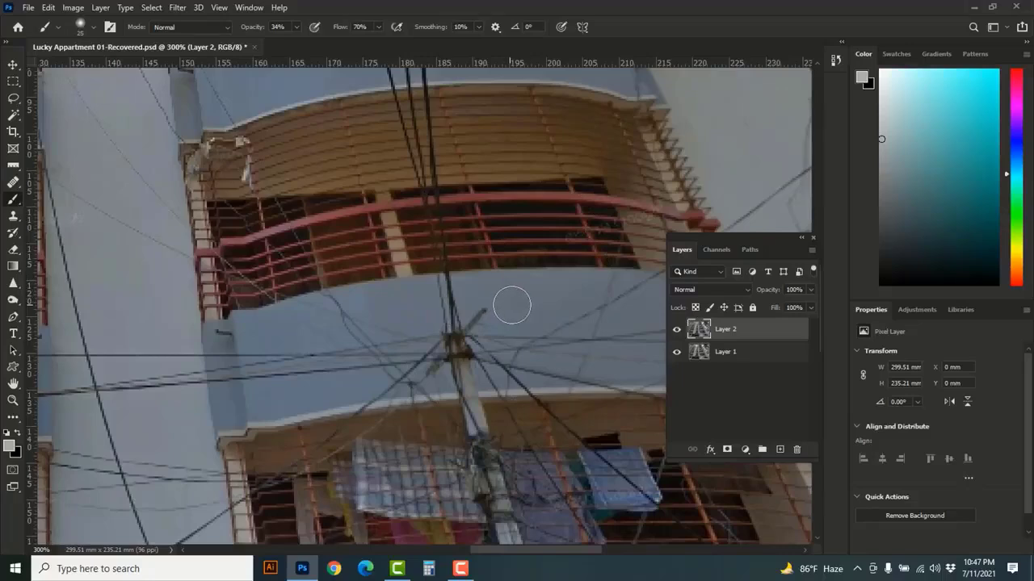
left_click(523, 299, "alt")
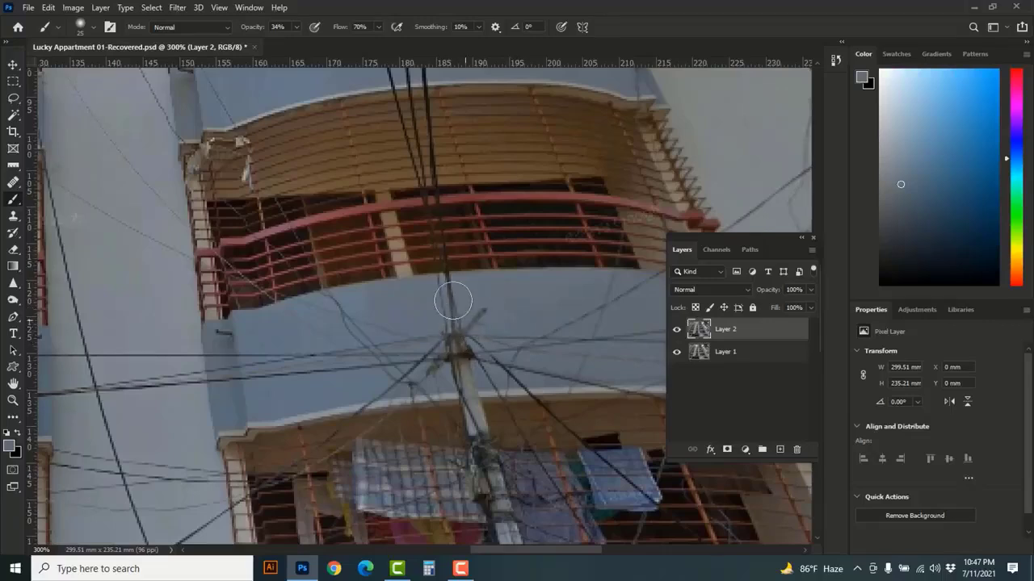
left_click(298, 29)
mouse_move(427, 288)
left_mouse_down()
mouse_move(484, 311)
mouse_move(429, 351)
mouse_move(474, 323)
mouse_move(492, 363)
mouse_move(460, 354)
left_mouse_up()
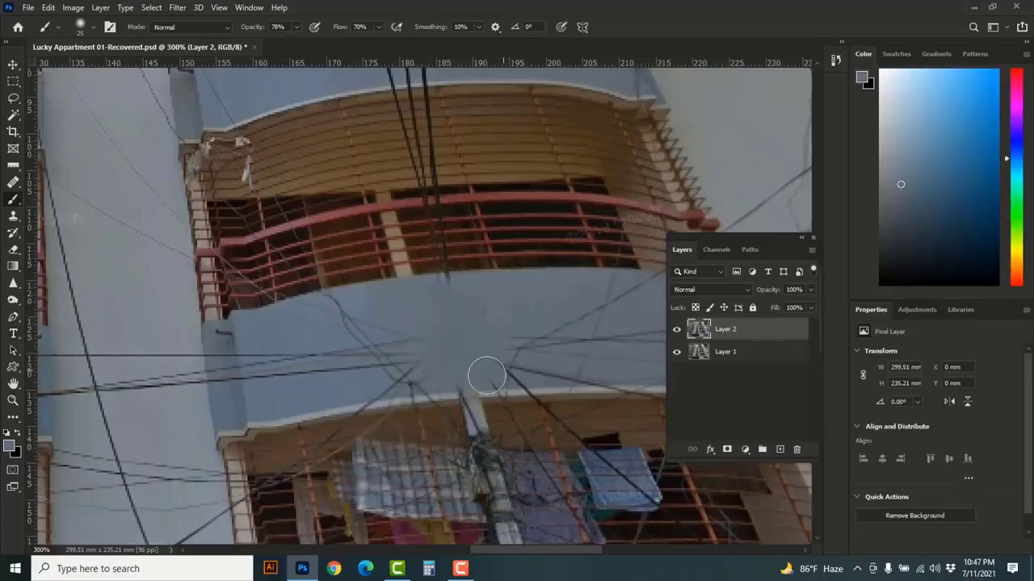
Paint a straight light line across the pole along the balcony's lower rim in the sampled rim colour, brush size 5
scroll(484, 376, "up", 1)
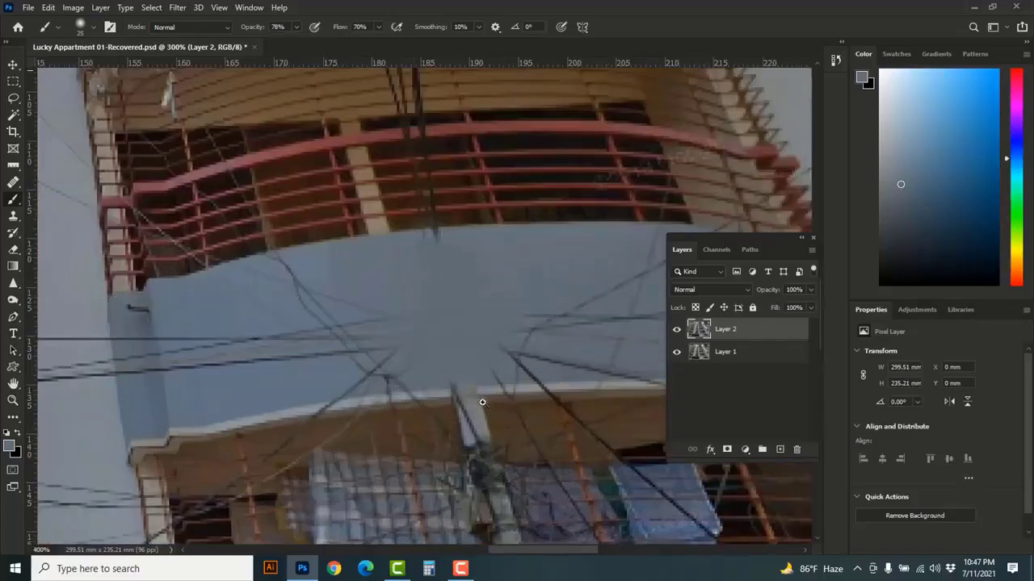
left_click(440, 391, "alt")
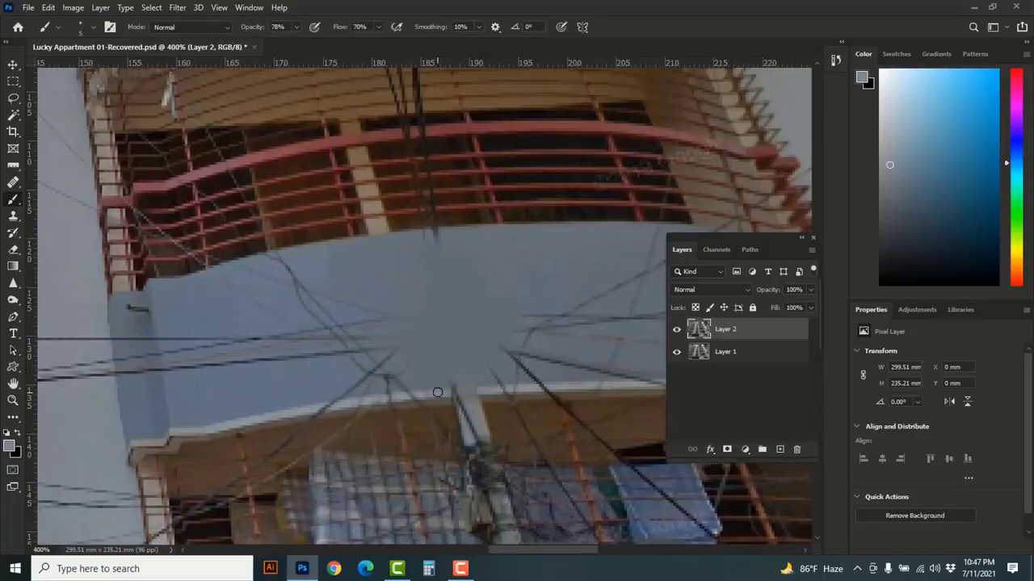
left_click(494, 389, "shift")
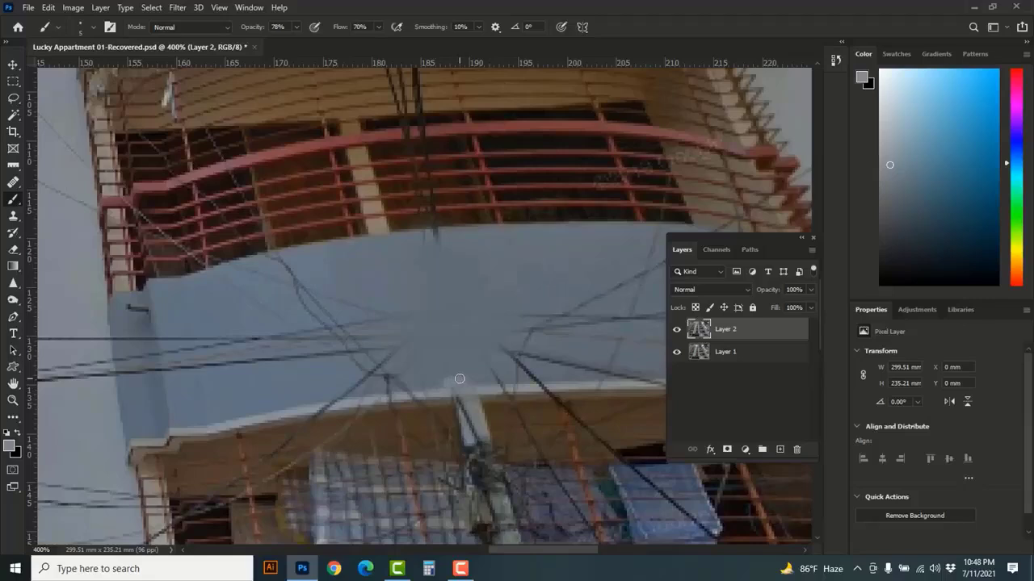
Undo the last stroke and paint out the pole directly below the balcony's light rim with brown sampled from the ceiling
key("ctrl+z")
left_click(443, 358, "alt")
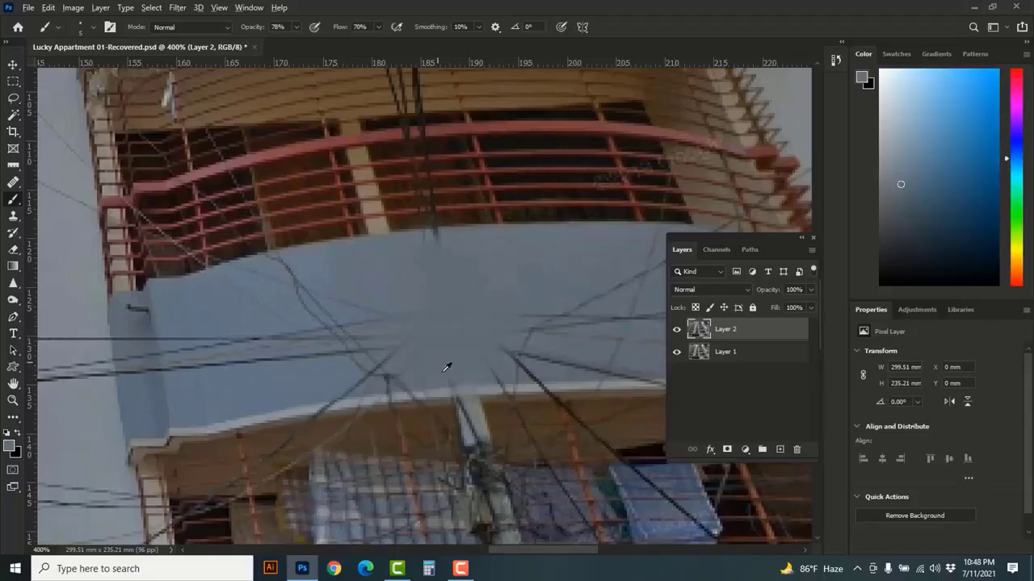
left_click(472, 406, "alt")
left_click(499, 410, "alt")
mouse_move(485, 408)
left_mouse_down()
mouse_move(469, 408)
mouse_move(498, 411)
mouse_move(481, 400)
mouse_move(452, 422)
left_mouse_up()
left_click(499, 411, "alt")
left_click(511, 417, "alt")
left_click_drag(557, 452, 487, 240)
left_click(416, 198, "alt")
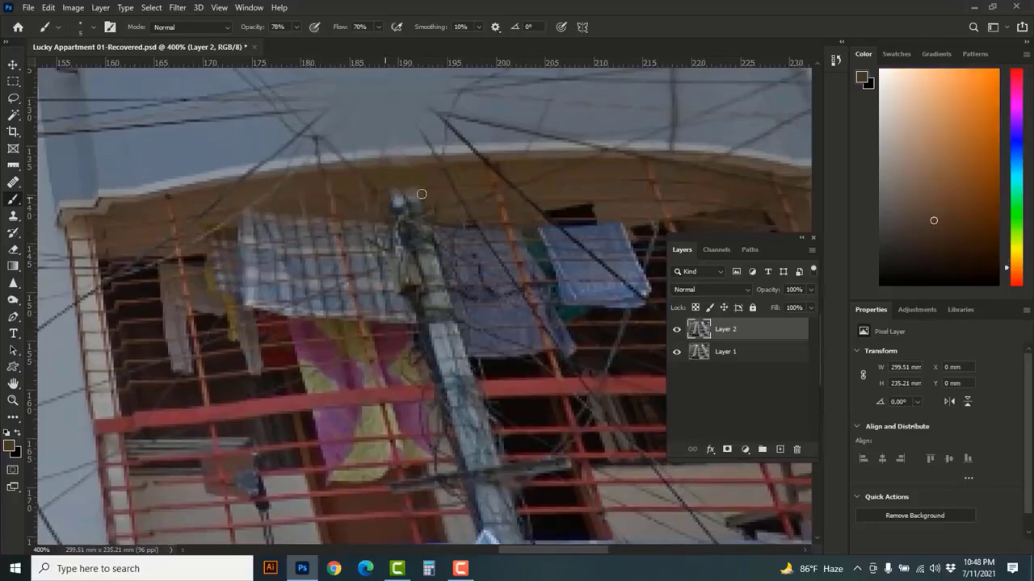
Cover the pole in front of the hanging laundry with colours sampled from the surrounding clothes
left_click(446, 233, "alt")
left_click_drag(415, 239, 395, 231)
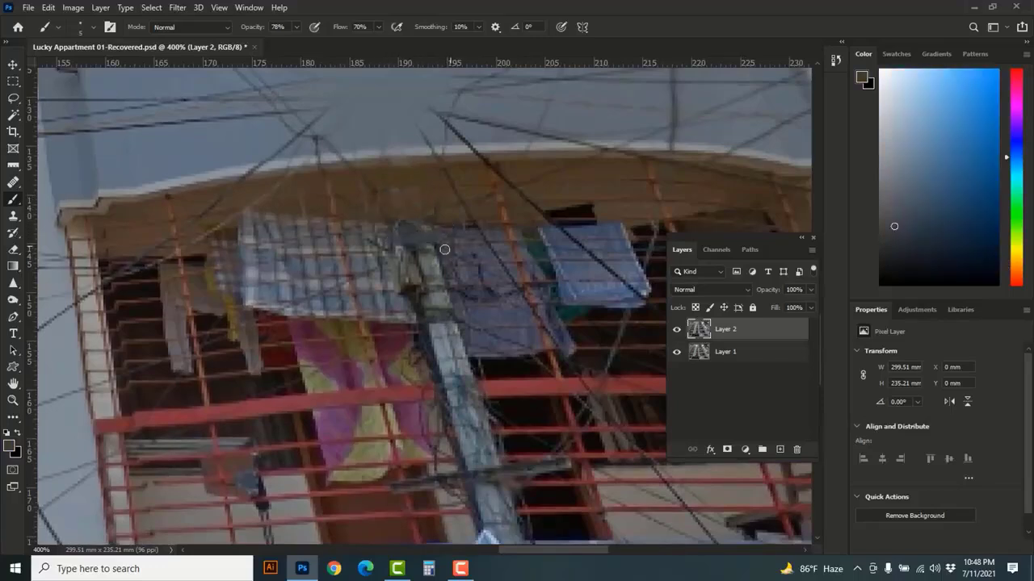
left_click(428, 260, "alt")
left_click(406, 261, "alt")
mouse_move(428, 262)
left_mouse_down()
mouse_move(394, 259)
mouse_move(416, 274)
left_mouse_up()
left_click(400, 297, "alt")
mouse_move(468, 298)
left_mouse_down()
mouse_move(413, 305)
mouse_move(450, 284)
left_mouse_up()
left_click(412, 278, "alt")
left_click(409, 326, "alt")
left_click_drag(462, 328, 432, 327)
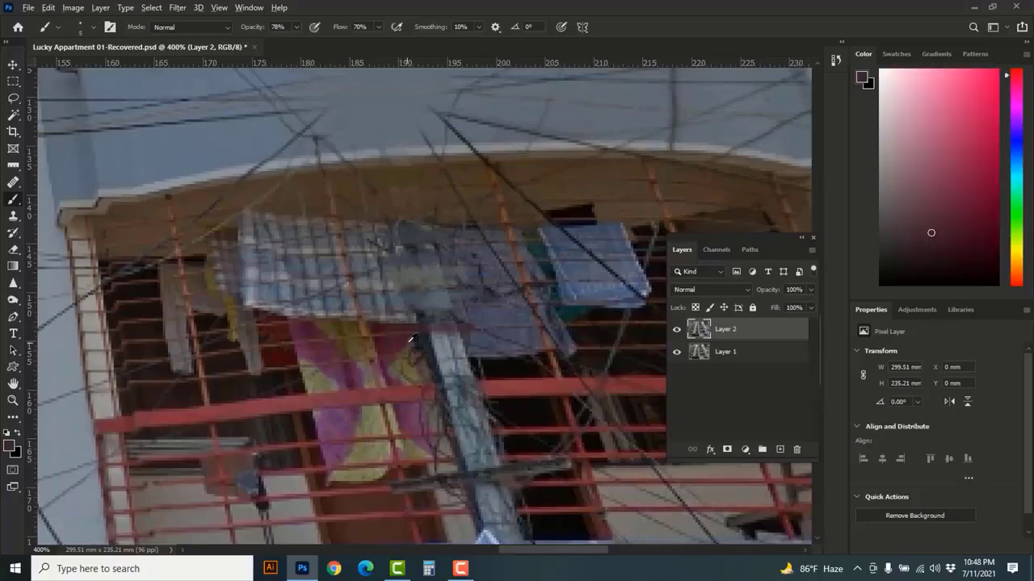
Repaint the red top rail across the pole and cover the pole just above it with colours sampled from its surroundings
left_click_drag(499, 418, 494, 341)
left_click(476, 311, "alt")
mouse_move(452, 312)
left_mouse_down()
mouse_move(420, 312)
mouse_move(428, 319)
left_mouse_up()
left_click(469, 317, "alt")
left_click(446, 316, "alt")
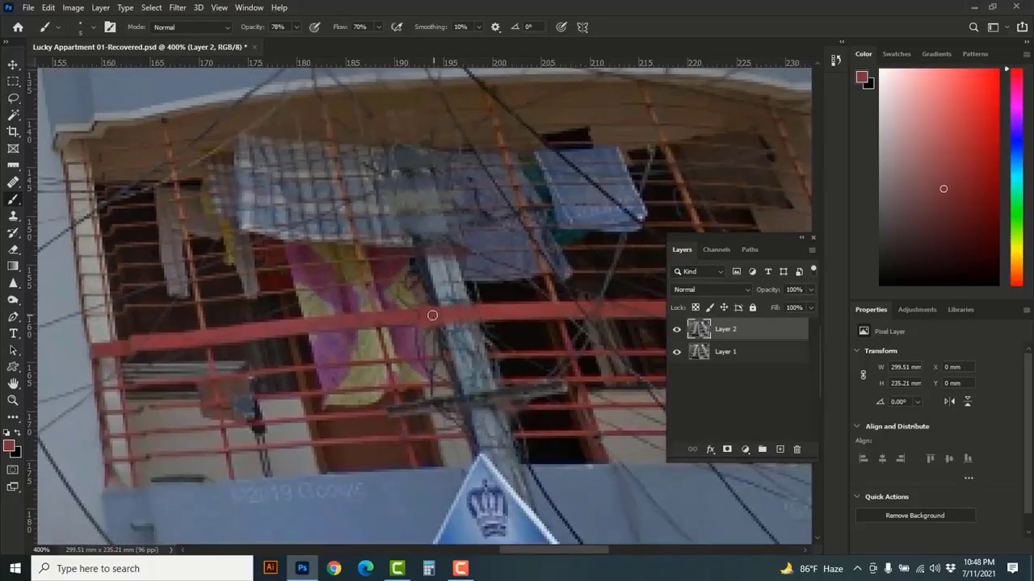
left_click(429, 267, "alt")
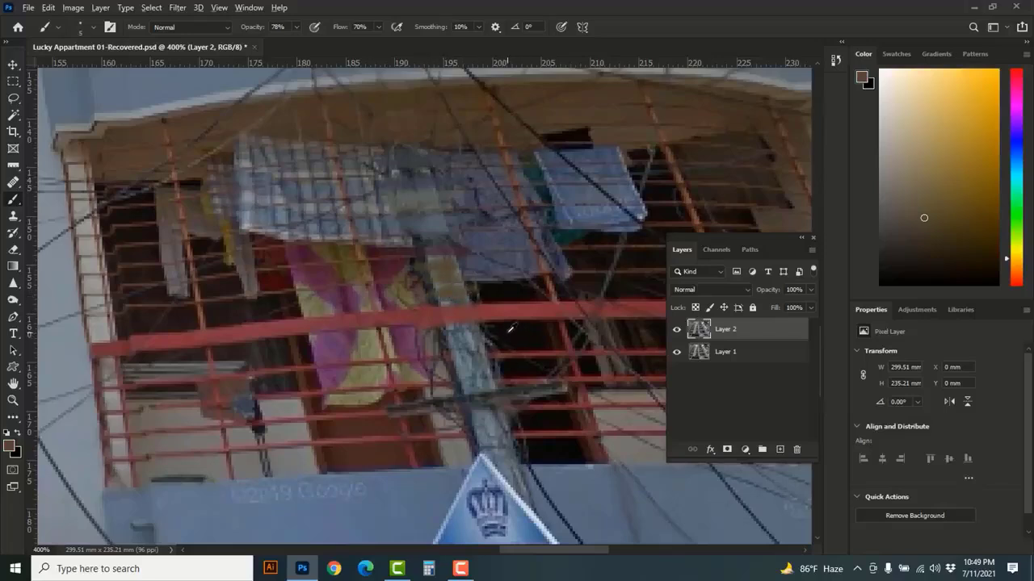
left_click(495, 302, "alt")
mouse_move(437, 300)
left_mouse_down()
mouse_move(466, 302)
mouse_move(473, 287)
mouse_move(430, 261)
mouse_move(443, 294)
mouse_move(477, 302)
mouse_move(489, 170)
left_mouse_up()
left_click(468, 266, "alt")
Paint out the cable and most of the blue diamond sign on the lower balcony wall with sampled wall blue, enlarging the brush
key("space")
left_click(549, 415, "alt")
left_click_drag(548, 415, 505, 354)
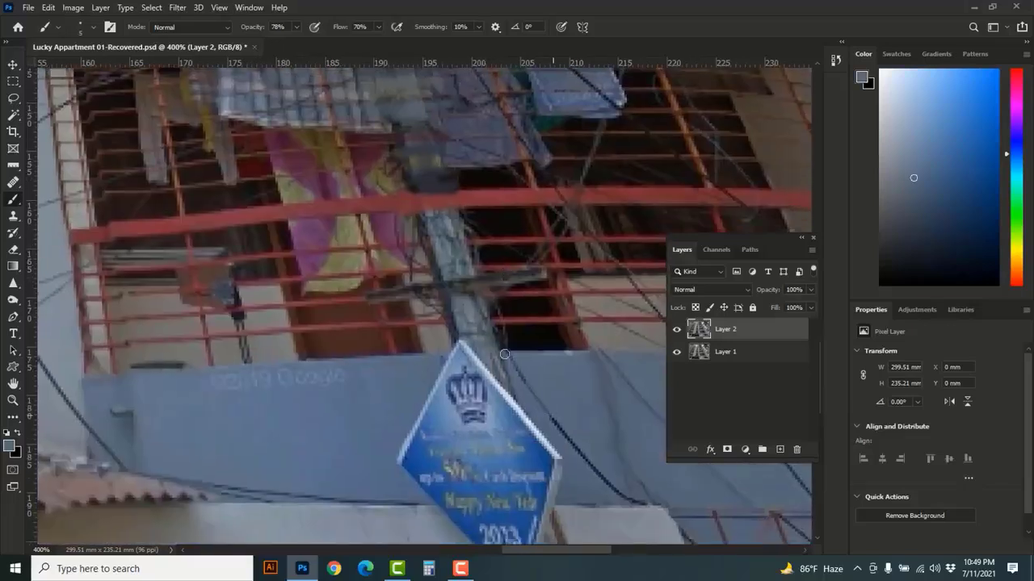
left_click(436, 366, "alt")
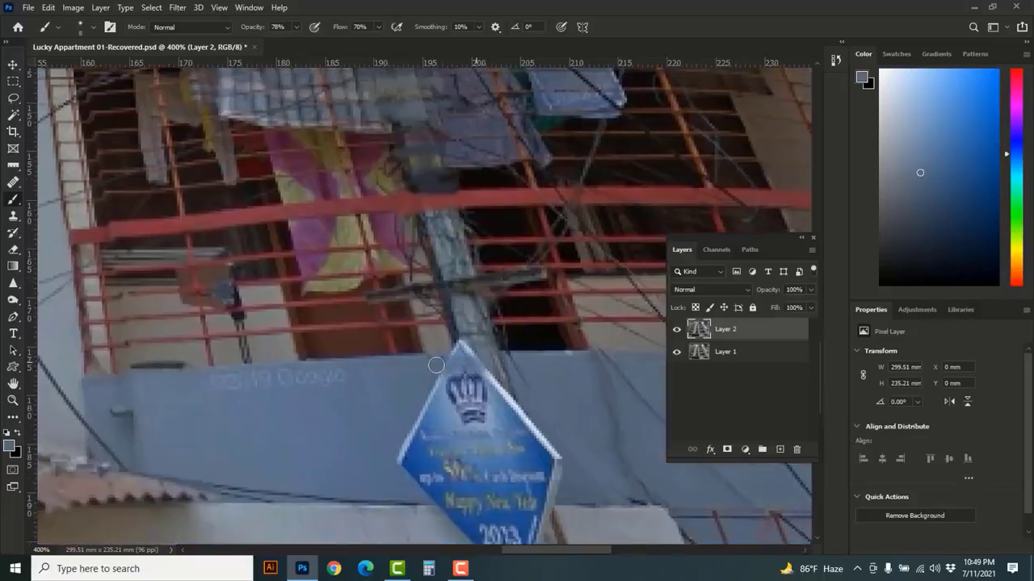
mouse_move(436, 365)
left_mouse_down()
mouse_move(396, 476)
mouse_move(398, 462)
mouse_move(411, 475)
mouse_move(442, 414)
mouse_move(417, 412)
mouse_move(454, 390)
mouse_move(553, 425)
mouse_move(542, 462)
mouse_move(473, 473)
mouse_move(521, 474)
mouse_move(390, 445)
left_mouse_up()
left_click(429, 374, "alt")
key("bracketright")
key("bracketright")
key("bracketright")
key("bracketright")
key("bracketright")
left_click(417, 413, "alt")
Reduce the brush to size 8 and clean up sign remnants along the lower and upper edges of the blue balcony wall
key("bracketleft")
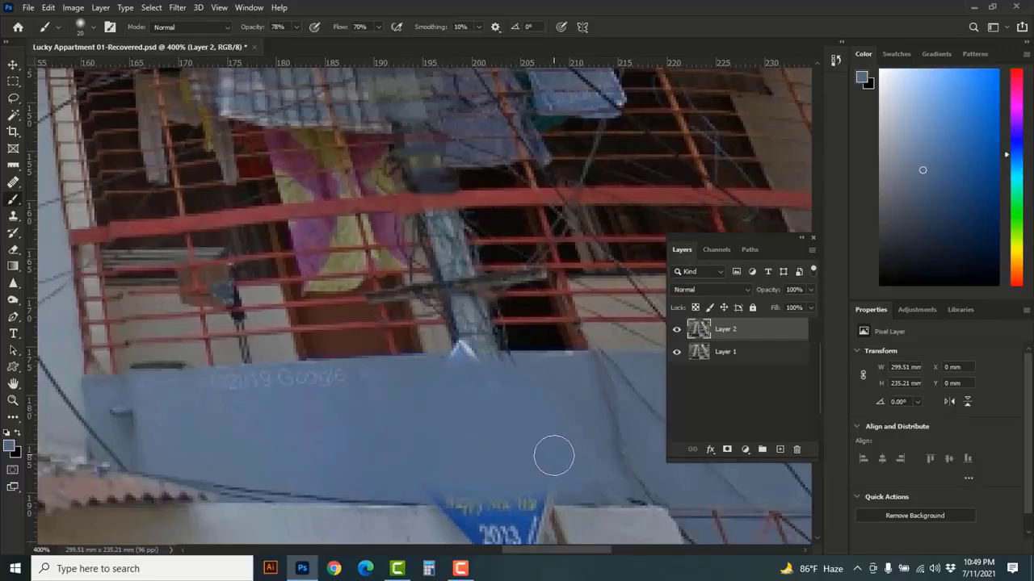
key("bracketleft")
key("bracketleft")
key("bracketleft")
key("bracketleft")
key("bracketleft")
key("bracketleft")
left_click(415, 482, "alt")
mouse_move(413, 479)
left_mouse_down()
mouse_move(574, 496)
mouse_move(547, 494)
left_mouse_up()
left_click_drag(500, 357, 470, 356)
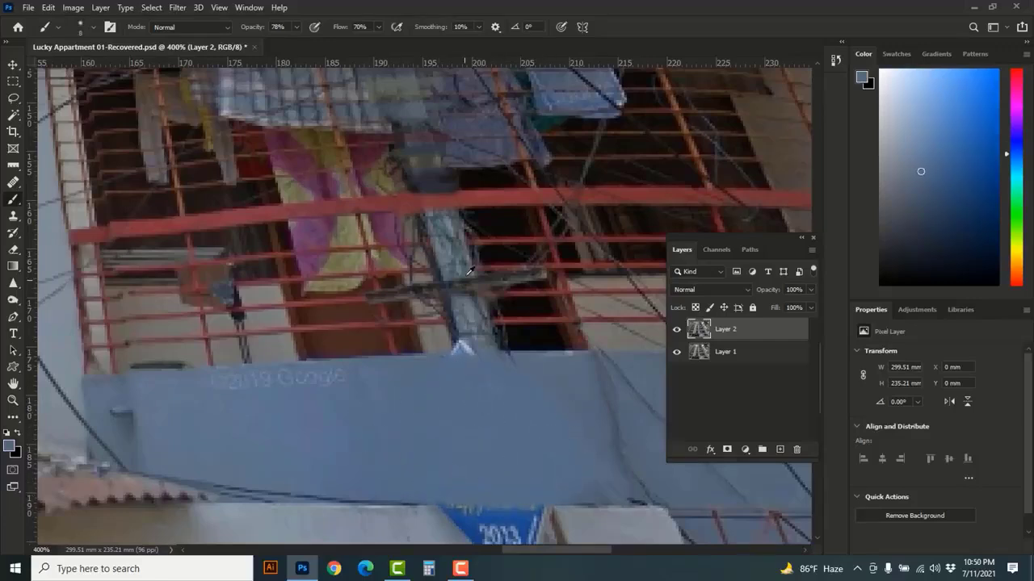
Paint near-black over the pole just below the red top rail and trace the first thin bar across it in sampled red
left_click(488, 226, "alt")
mouse_move(423, 218)
left_mouse_down()
mouse_move(474, 219)
mouse_move(448, 237)
left_mouse_up()
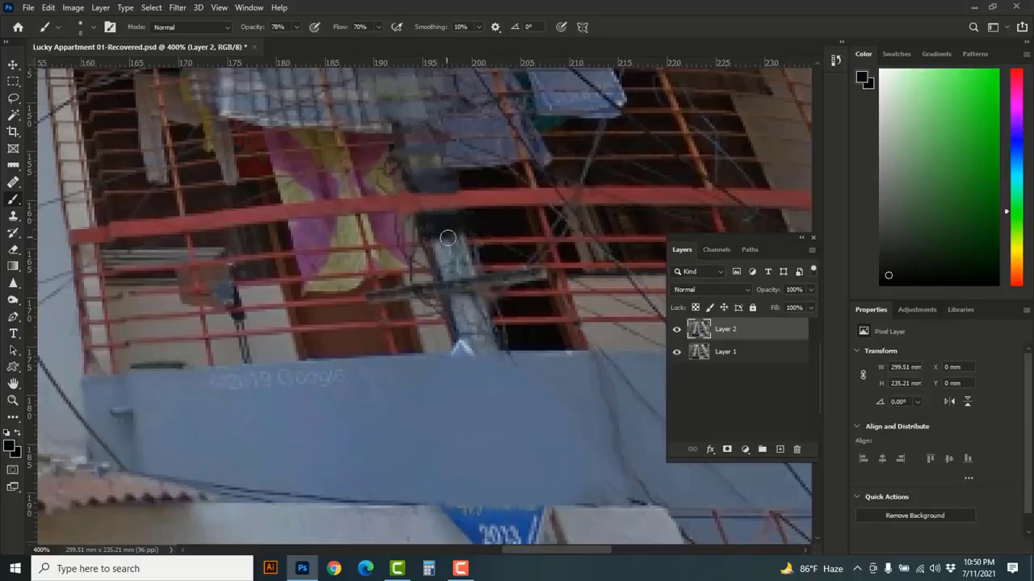
left_click(494, 239, "alt")
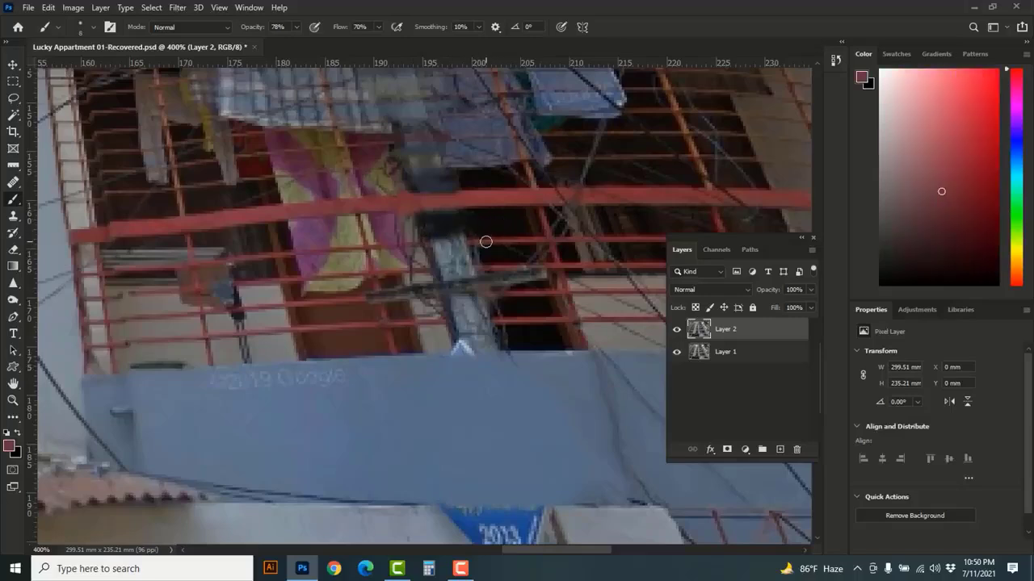
left_click_drag(486, 242, 395, 247)
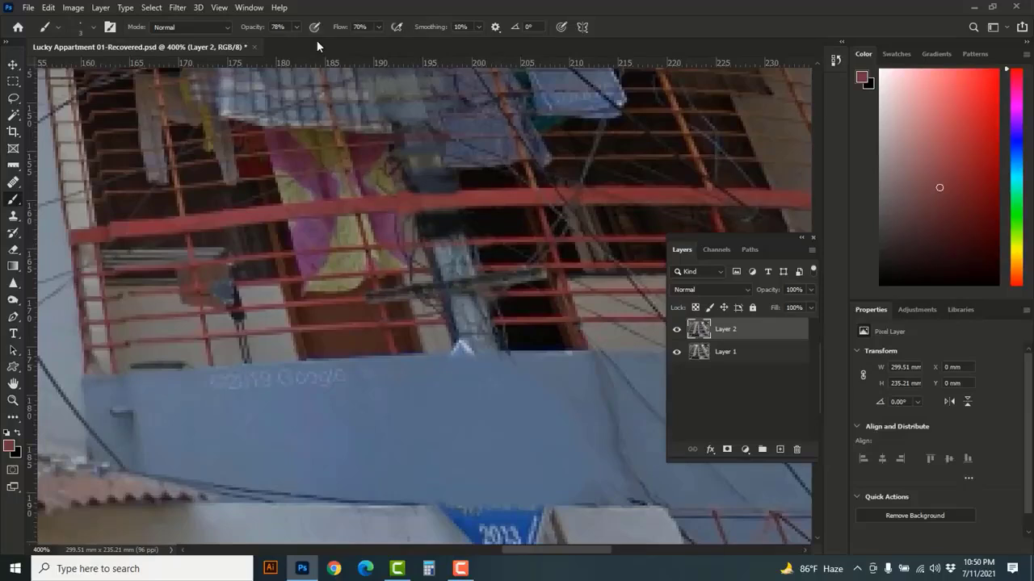
Set brush opacity and flow to 100% and redraw the thin red railing bars across the pole, brush size 3
left_click_drag(299, 32, 305, 44)
left_click_drag(379, 27, 627, 17)
left_click(550, 265, "alt")
left_click(559, 288, "alt")
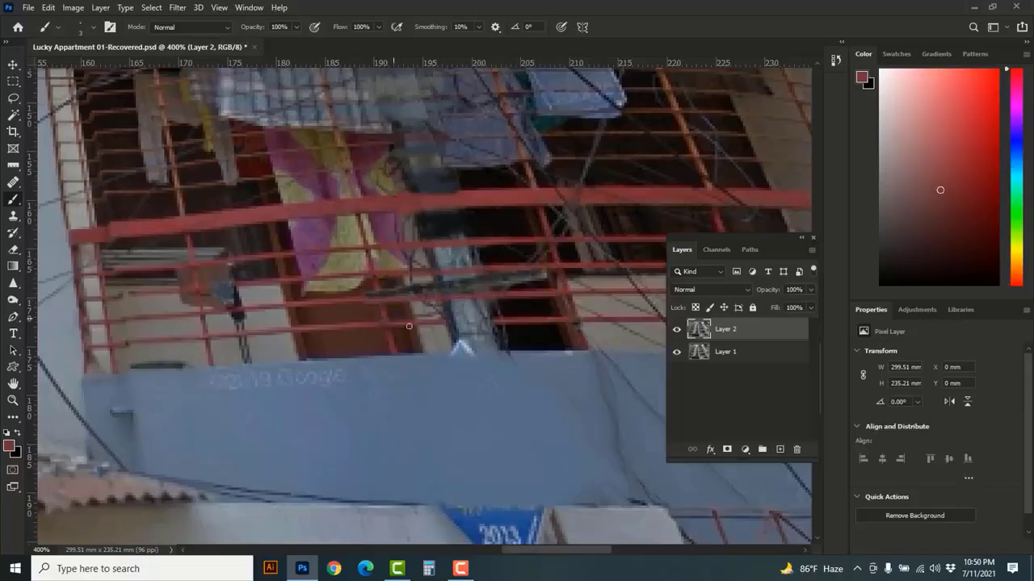
left_click(562, 319, "alt")
left_click(393, 326, "shift")
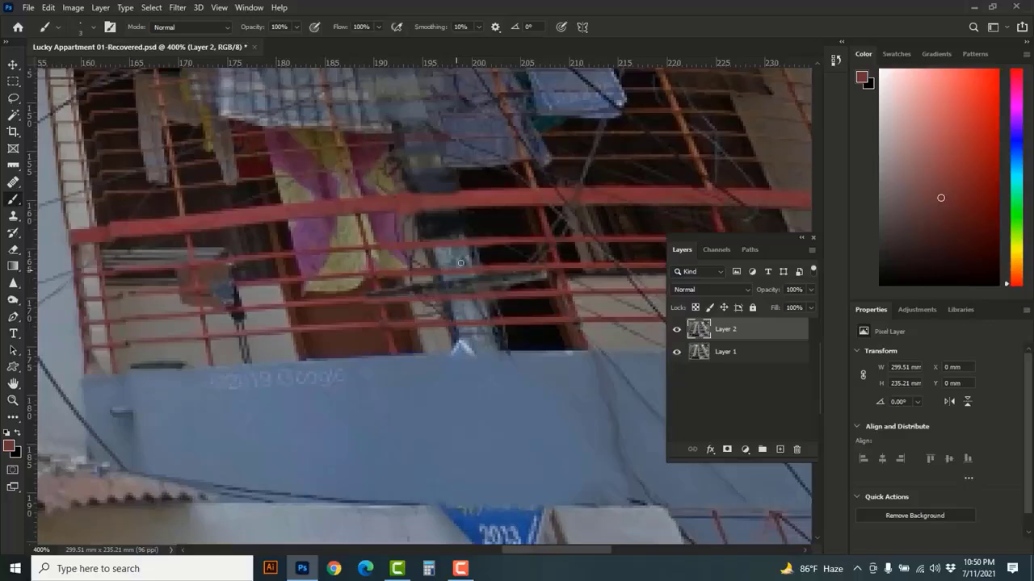
Fill the pole sections between the lower red bars with dark colour sampled from the doorway, brush size 5
left_click(504, 252, "alt")
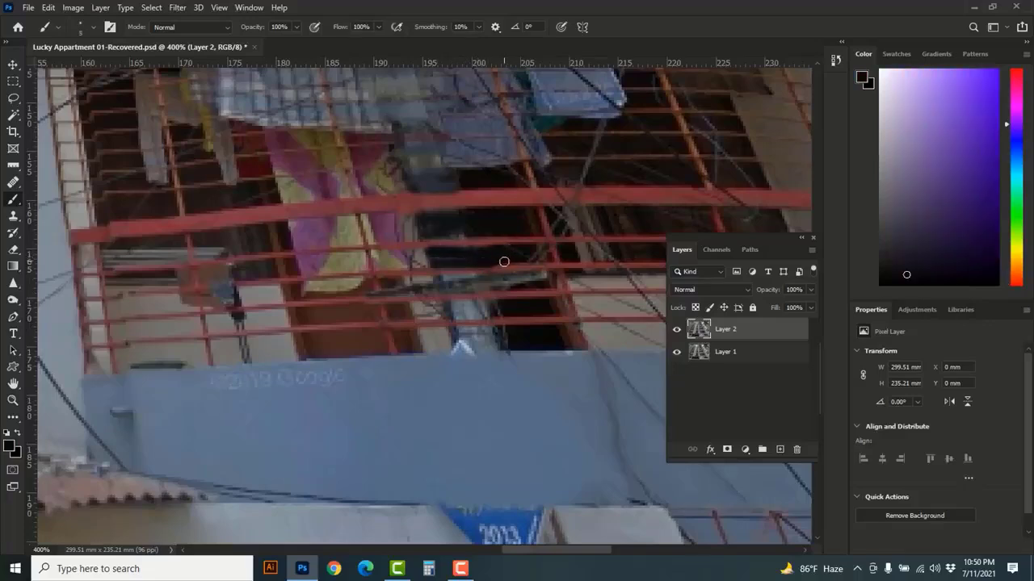
left_click(537, 278, "alt")
left_click(515, 306, "alt")
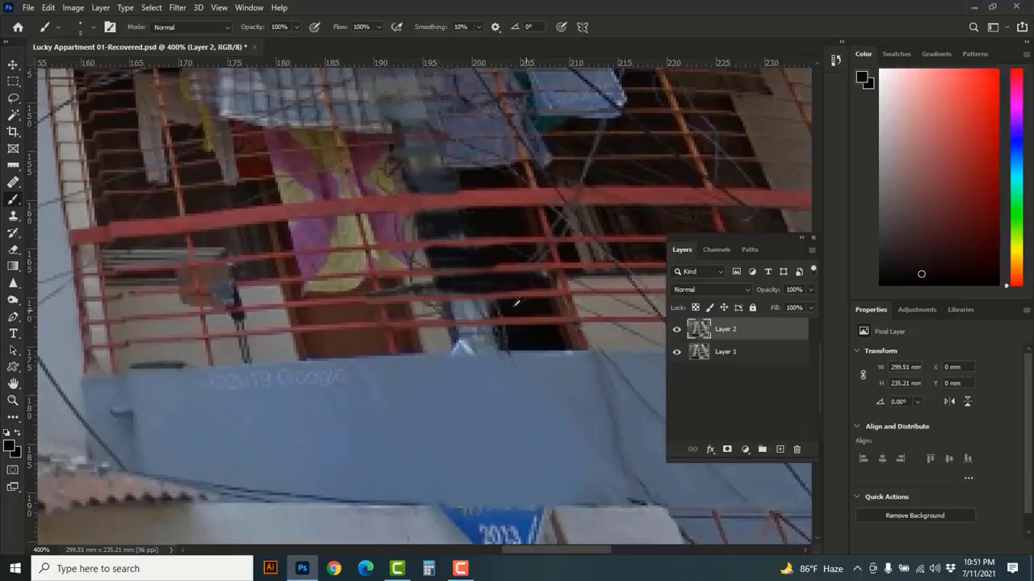
left_click_drag(497, 304, 453, 312)
left_click(518, 336, "alt")
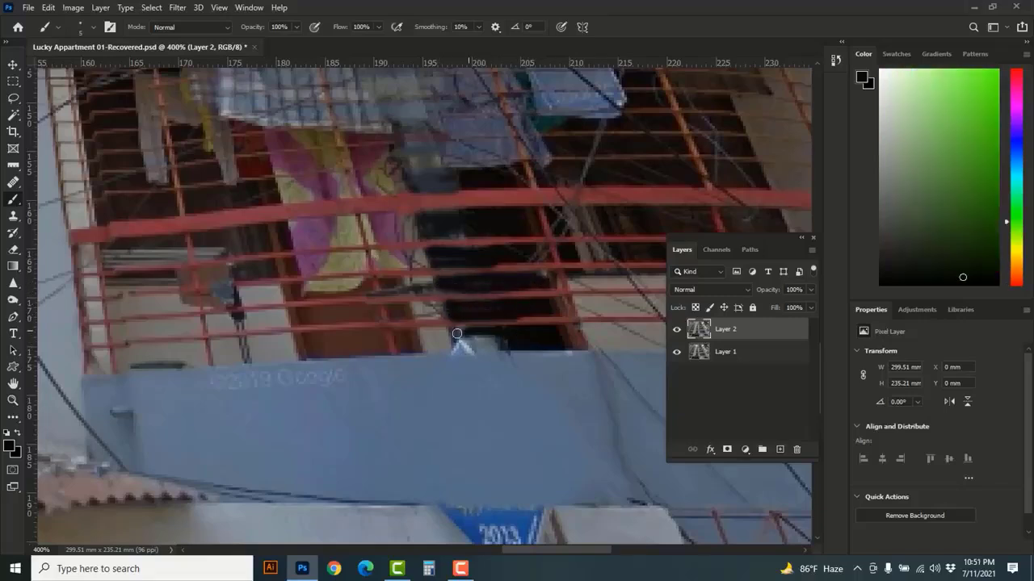
Paint out the blue 2013 sign tip and the pole beside it with sampled light wall colour, brush size 25
scroll(490, 380, "down", 2)
left_click_drag(490, 452, 470, 400)
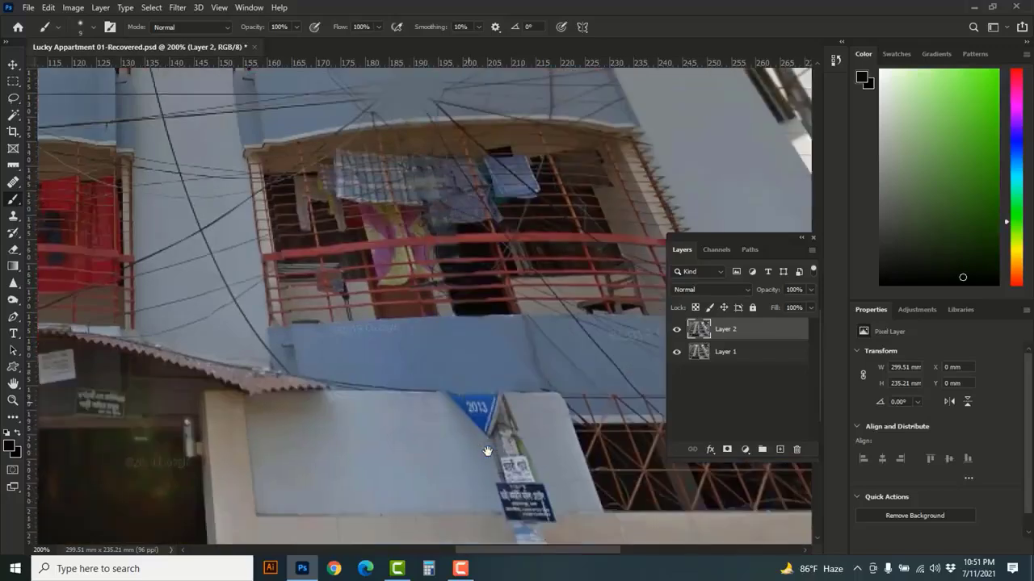
key("bracketright")
key("bracketright")
key("bracketright")
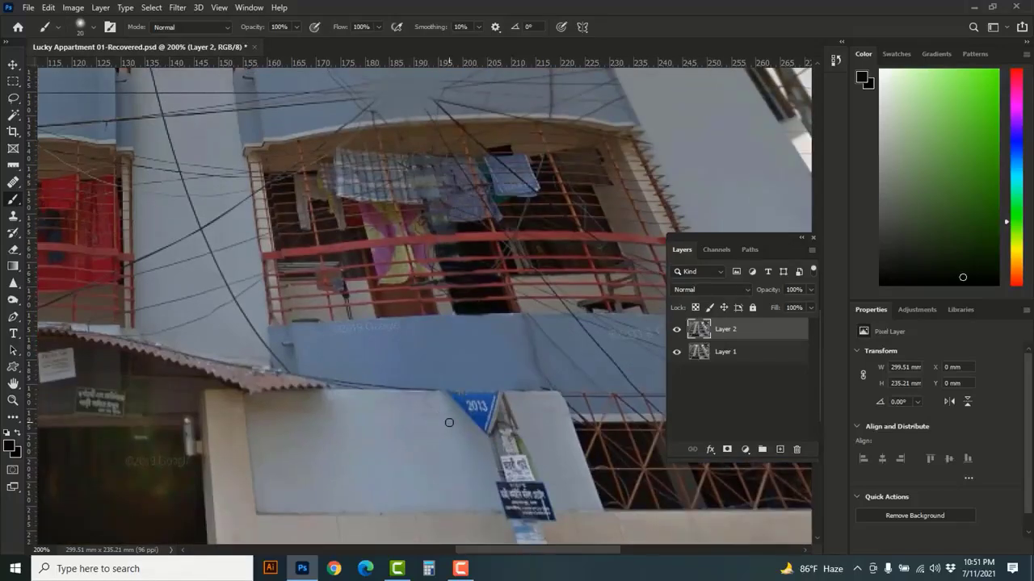
left_click(435, 440, "alt")
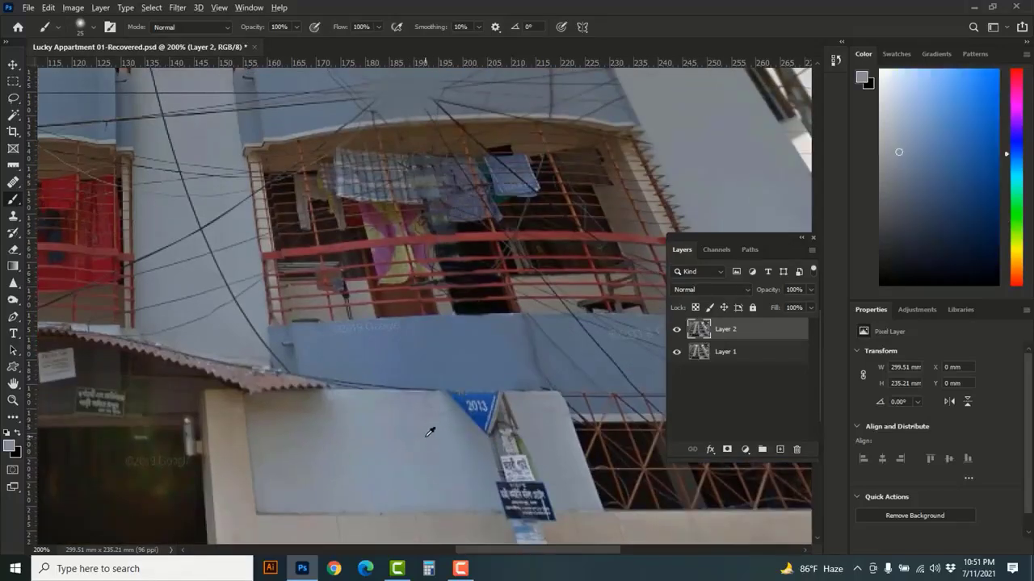
mouse_move(434, 409)
left_mouse_down()
mouse_move(517, 415)
mouse_move(429, 438)
left_mouse_up()
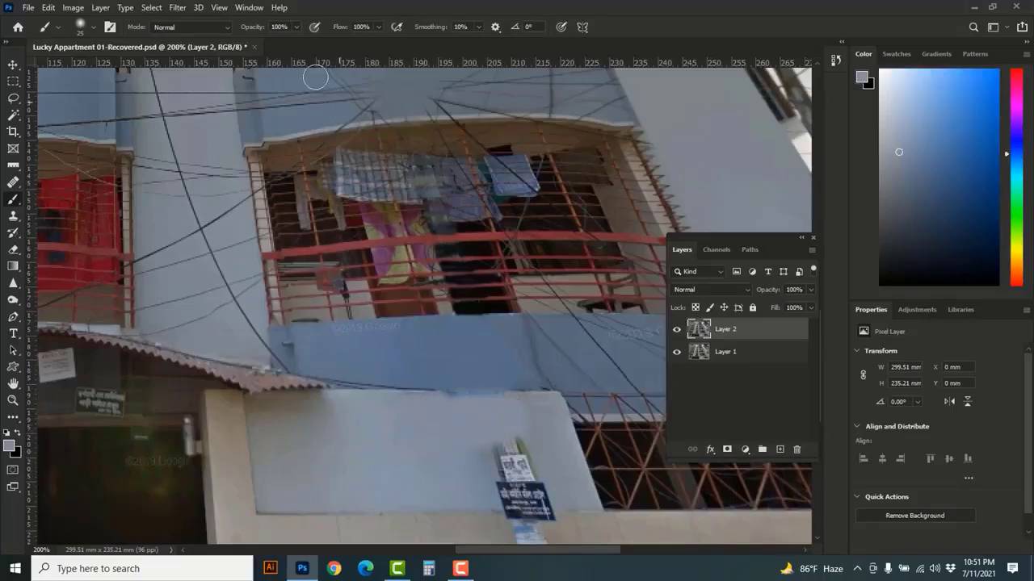
Set the brush opacity to 60% and paint out the remaining posters in front of the light wall and beam
left_click(296, 27)
left_click_drag(297, 40, 272, 40)
mouse_move(500, 448)
left_mouse_down()
mouse_move(536, 434)
mouse_move(463, 485)
mouse_move(483, 494)
mouse_move(539, 461)
left_mouse_up()
mouse_move(566, 529)
left_mouse_down()
mouse_move(538, 432)
mouse_move(518, 439)
mouse_move(544, 469)
left_mouse_up()
Touch up the seam between wall and beam and cover most of the poster below the beam with sampled colours
left_click(461, 425, "alt")
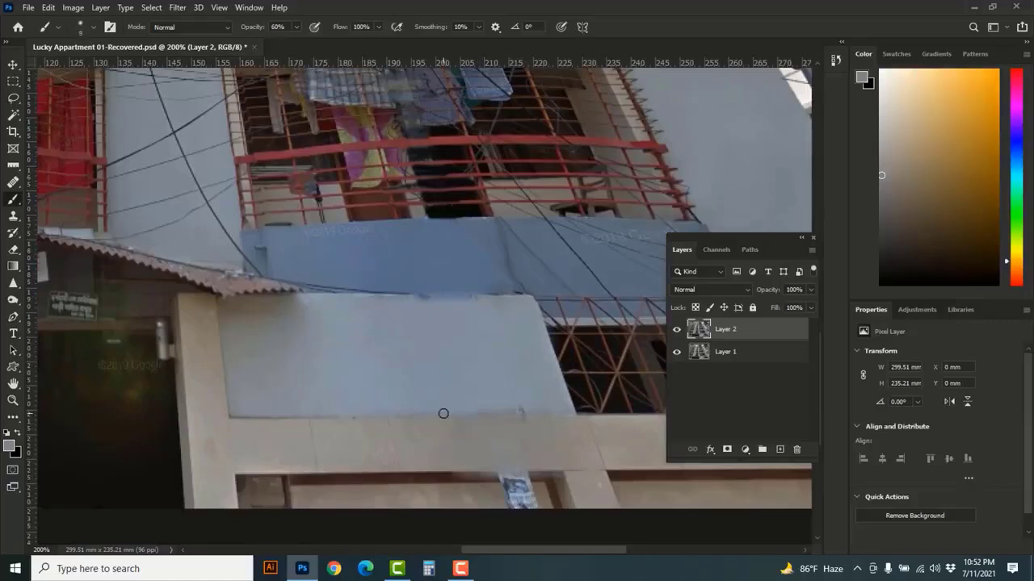
left_click(517, 414, "alt")
mouse_move(555, 491)
left_mouse_down()
mouse_move(544, 412)
mouse_move(515, 437)
mouse_move(523, 426)
left_mouse_up()
left_click(483, 413, "alt")
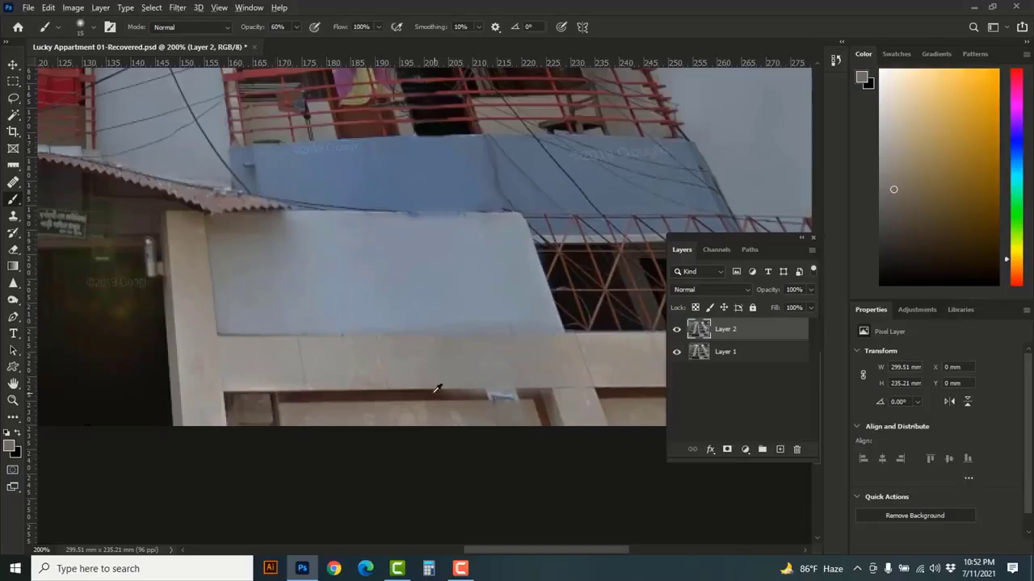
Paint a straight dark brown line over the poster remnant along the frame under the beam
left_click(434, 394, "alt")
left_click(433, 395)
left_click(538, 397, "shift")
key("bracketleft")
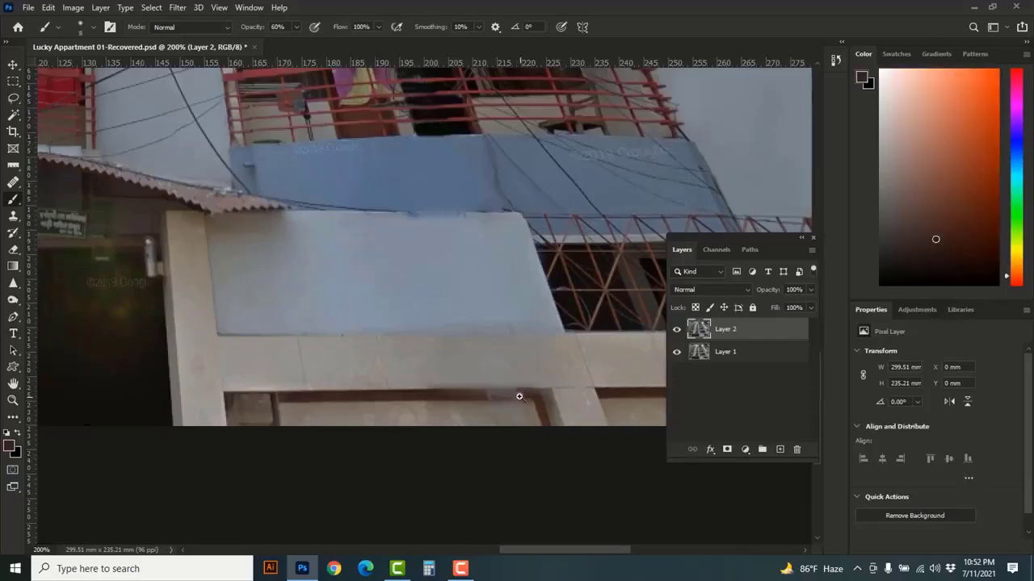
Restore the brown frame under the beam over the poster remnant in sampled brown, brush size 5, 100% opacity
scroll(520, 397, "up", 1)
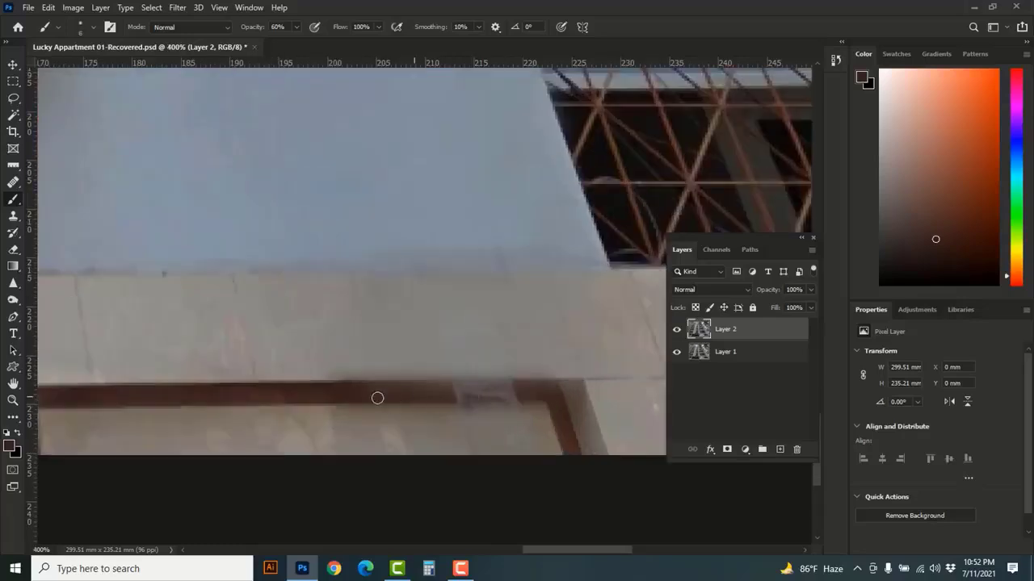
key("bracketleft")
key("bracketleft")
key("bracketleft")
left_click(194, 385, "alt")
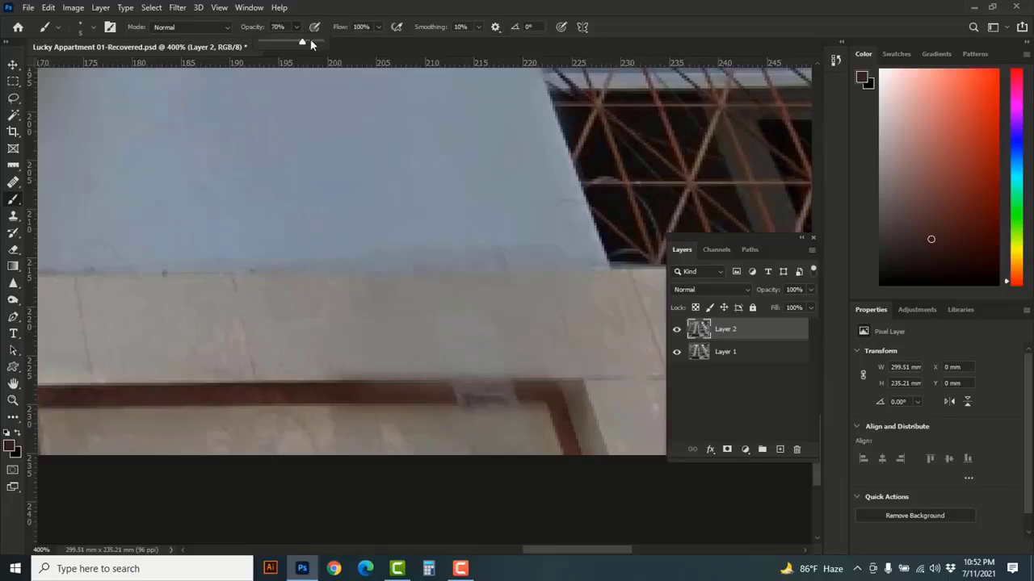
left_click(259, 385, "alt")
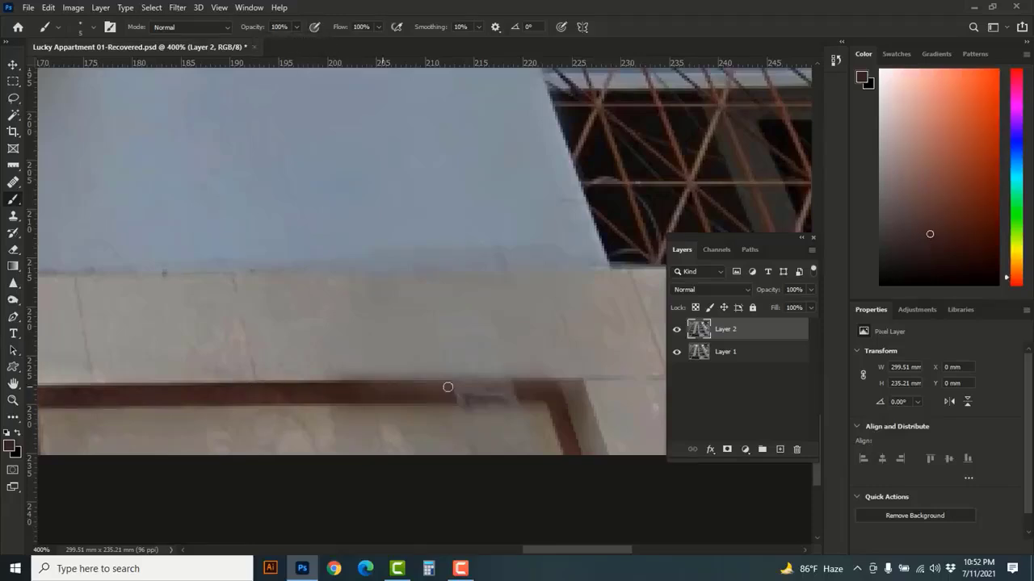
left_click(261, 386, "alt")
left_click_drag(260, 388, 552, 383)
left_click(301, 402)
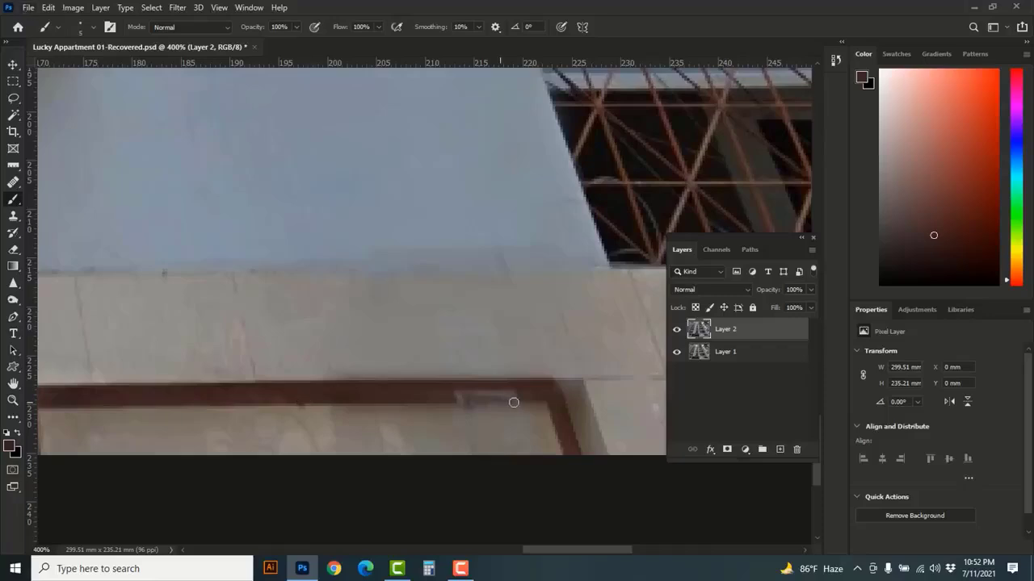
left_click(554, 399, "shift")
left_click_drag(521, 394, 445, 395)
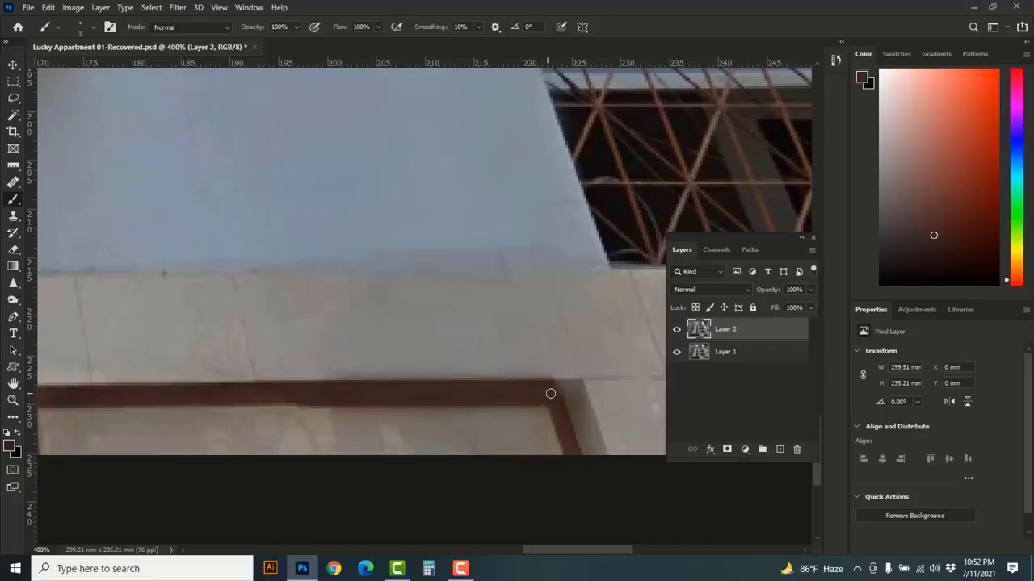
View the whole photo and compare the retouching with the original by hiding Layer 2 and showing it again
left_click(492, 283, "alt")
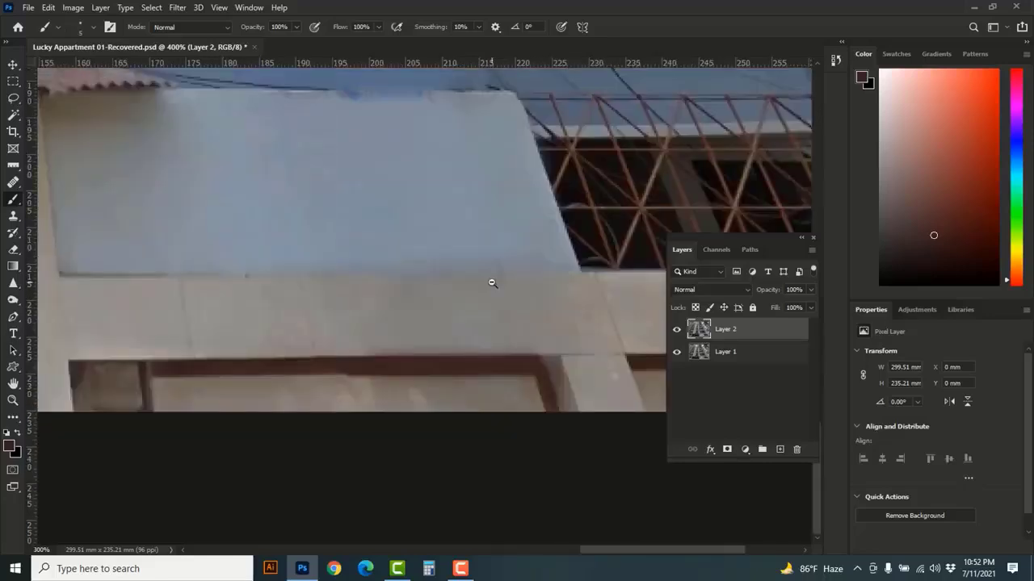
left_click(492, 283, "alt")
left_click(486, 295, "alt")
left_click(486, 294, "alt")
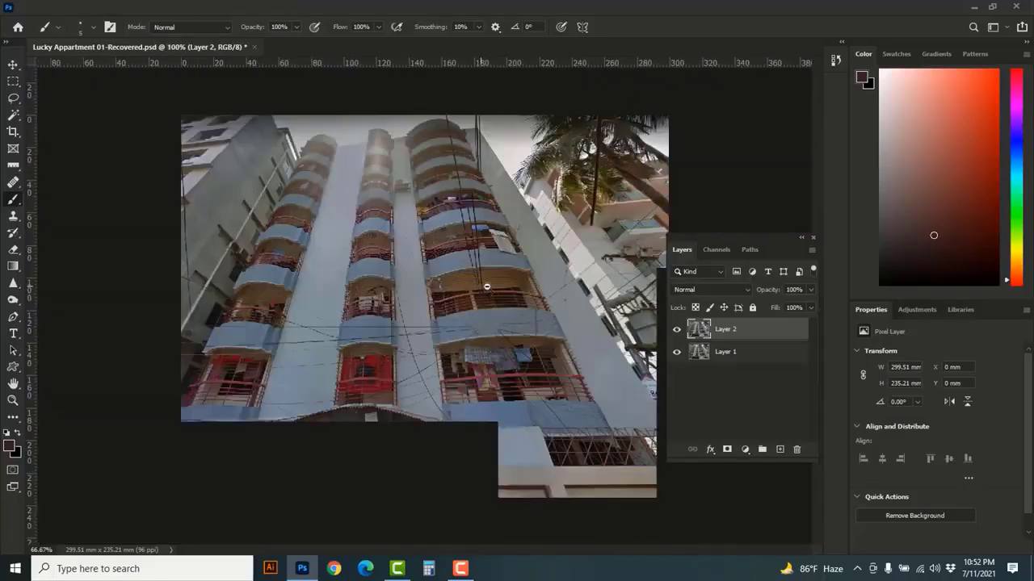
left_click(486, 287, "alt")
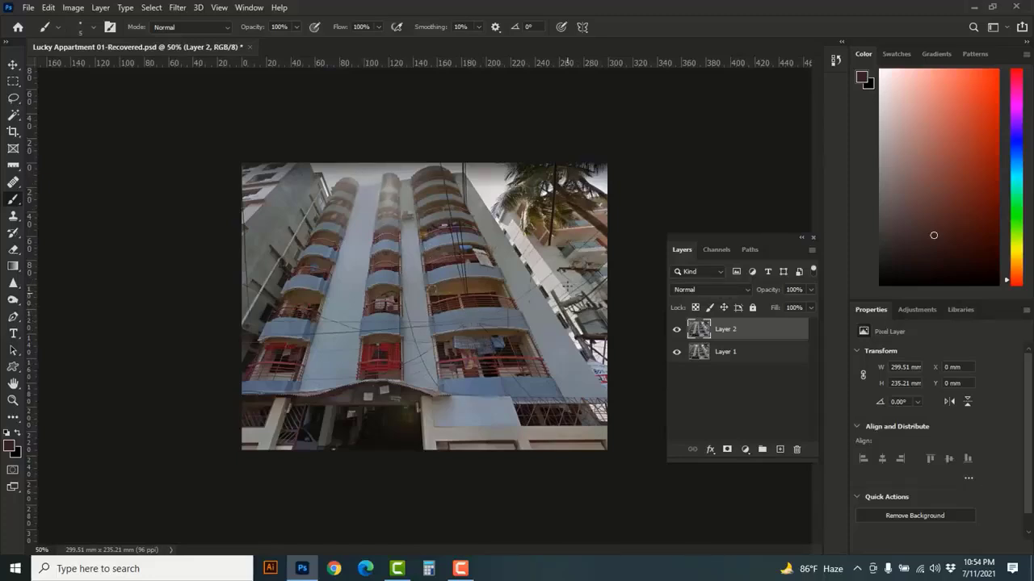
left_click(678, 333)
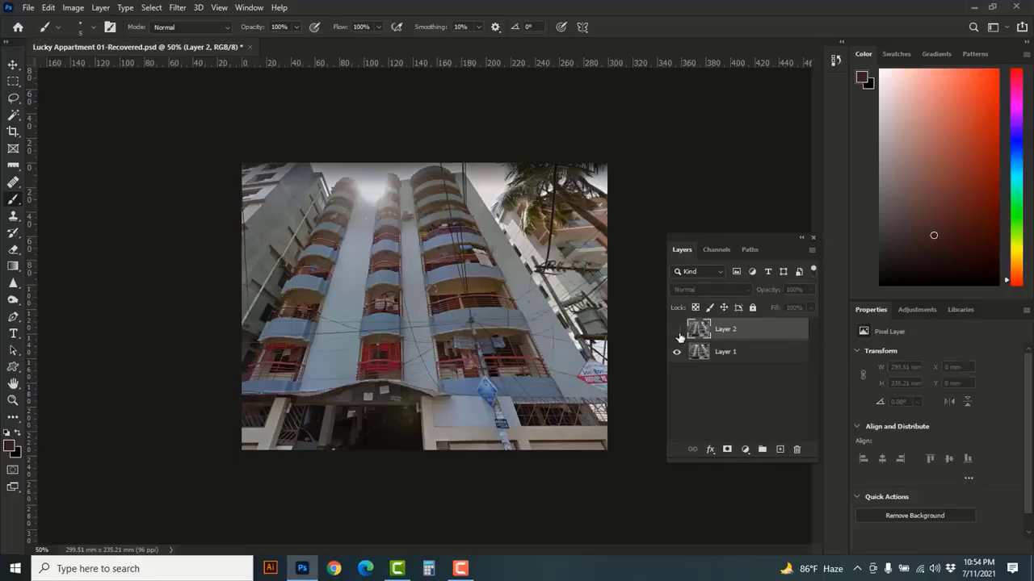
left_click(678, 333)
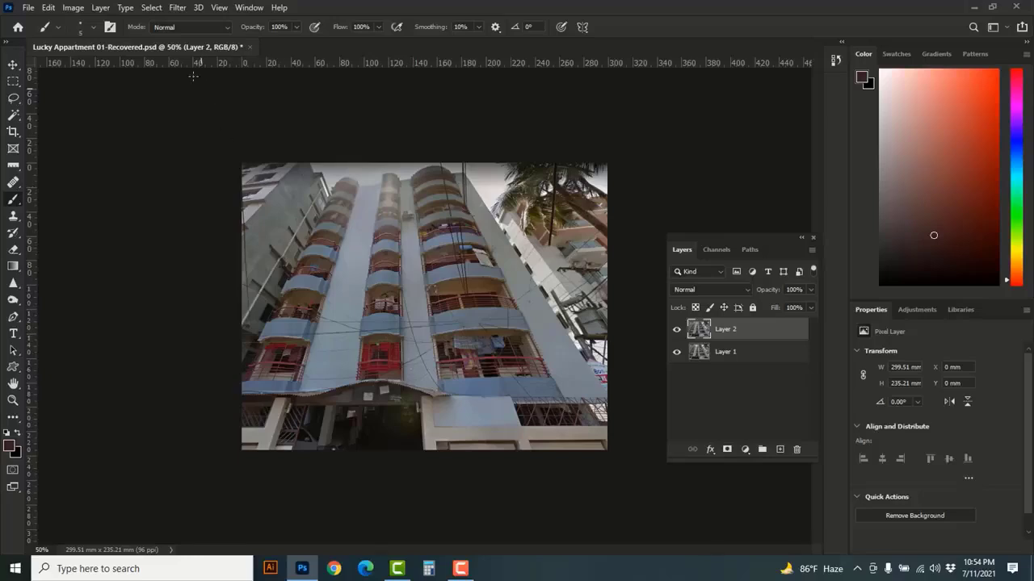
Open Layer 2 in the Camera Raw filter with a side-by-side before/after view and set Temperature +13, Tint +6, Exposure +0.05 and Contrast +36
left_click(178, 8)
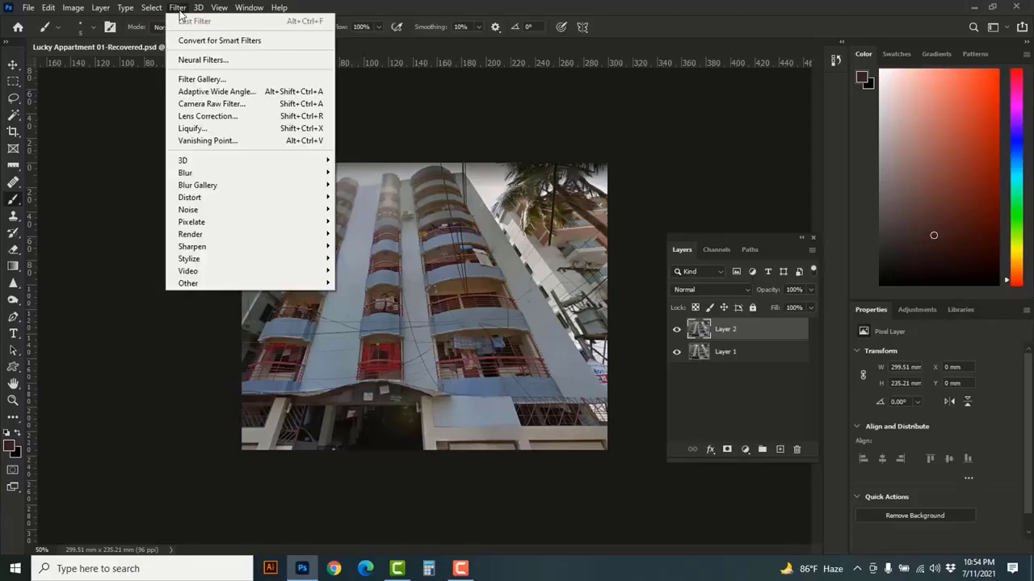
left_click(202, 109)
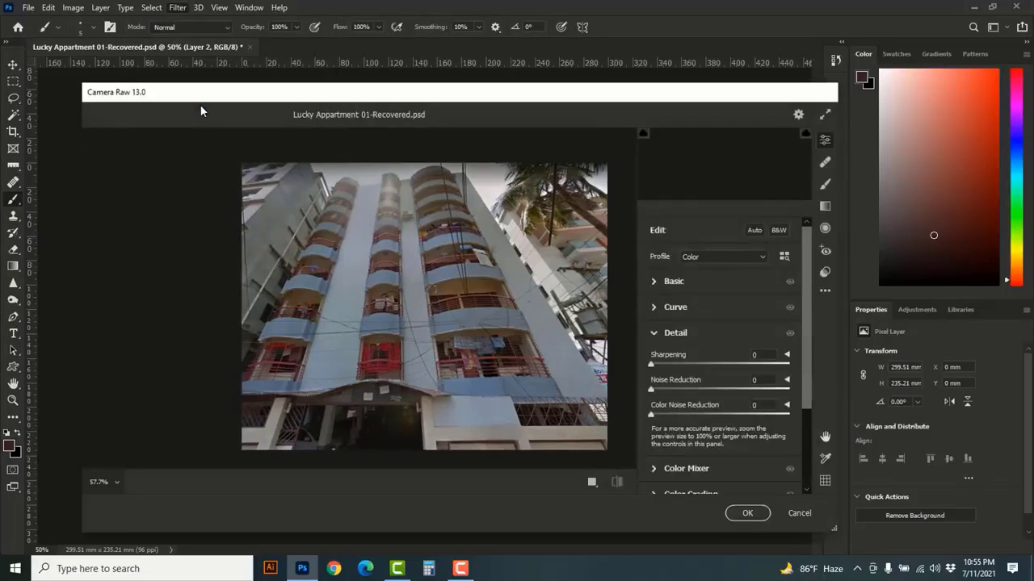
left_click(592, 482)
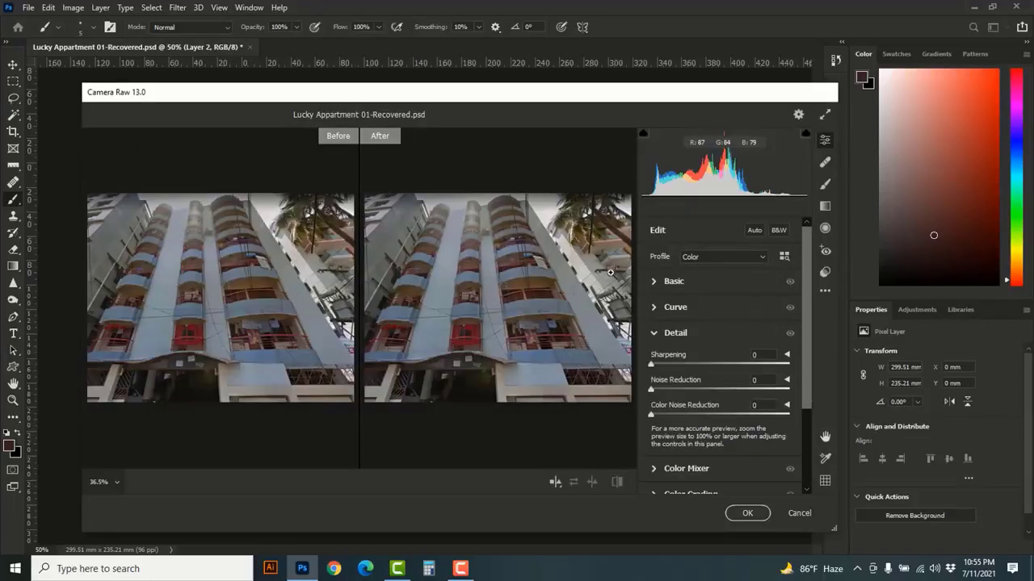
left_click(657, 284)
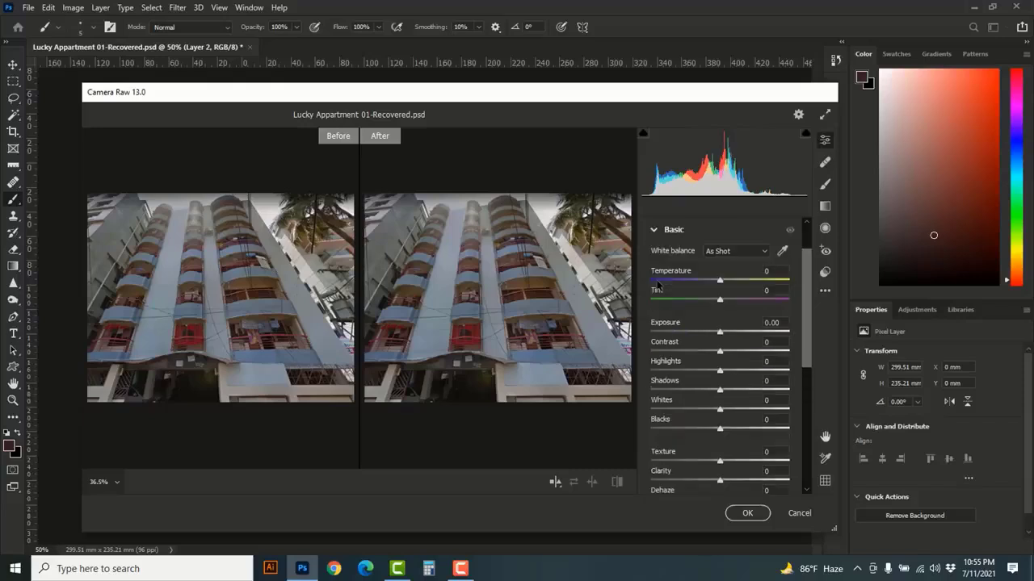
left_click_drag(719, 284, 728, 283)
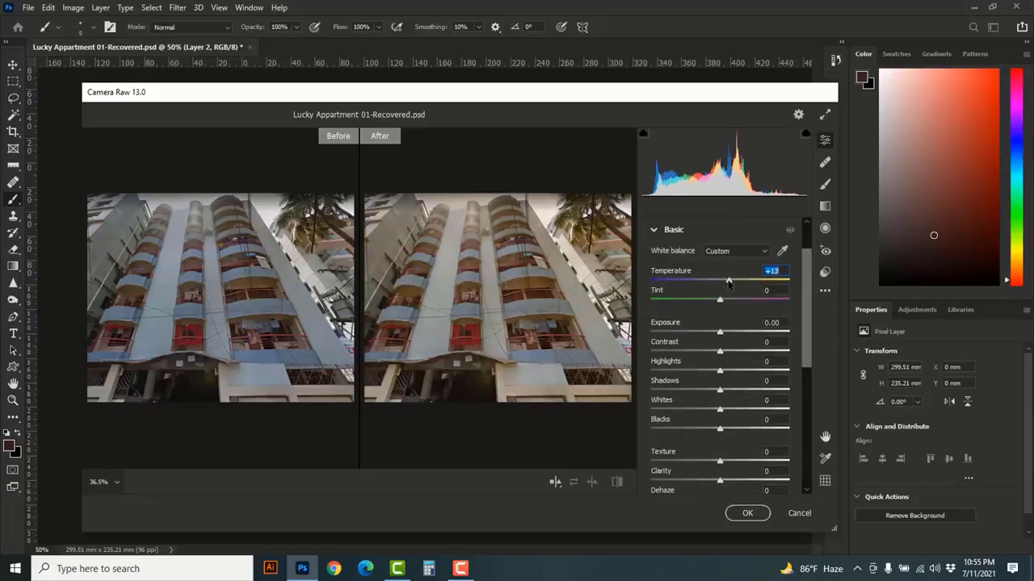
left_click_drag(720, 299, 744, 353)
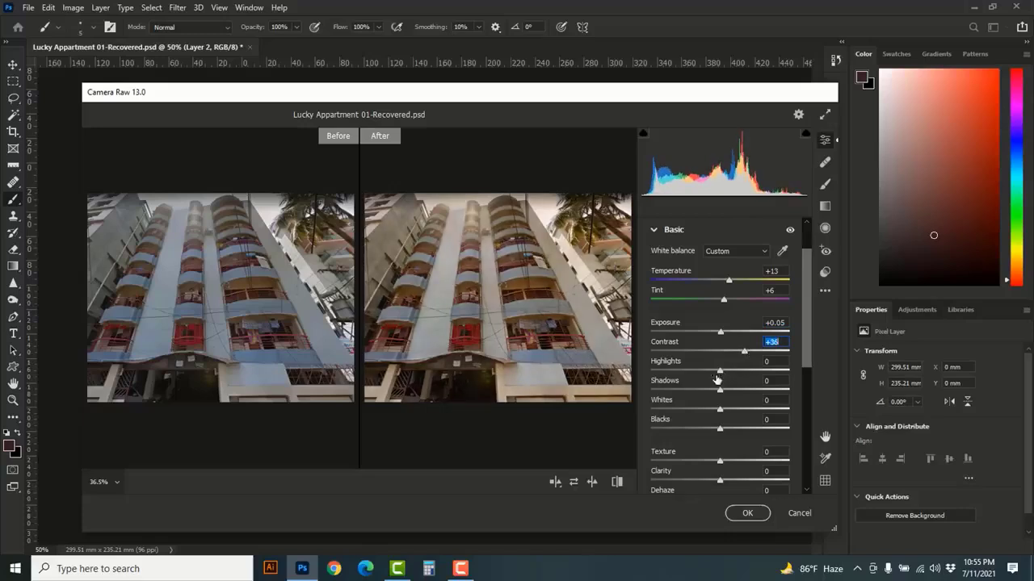
Set Highlights to +36, Shadows to +47, Whites to +52, Blacks to +48, Texture to +42, Clarity to +30 and Dehaze to +28
left_click_drag(721, 373, 746, 370)
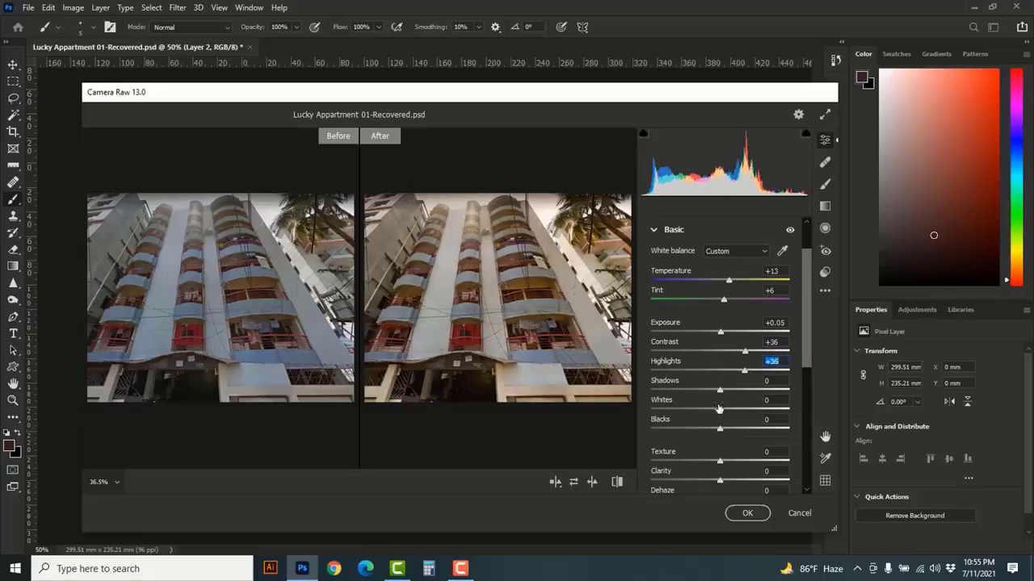
left_click_drag(720, 393, 752, 431)
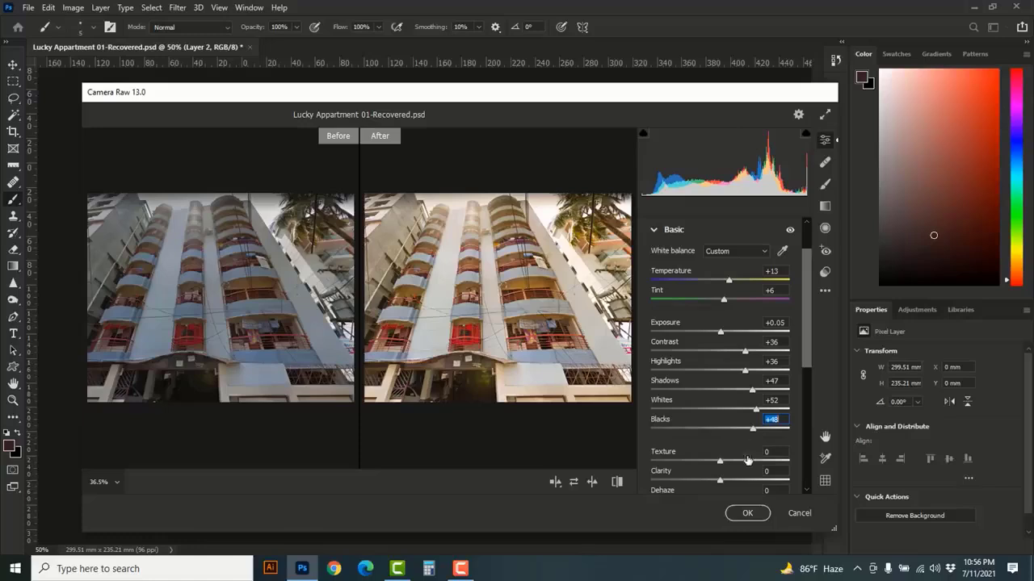
left_click_drag(808, 334, 812, 376)
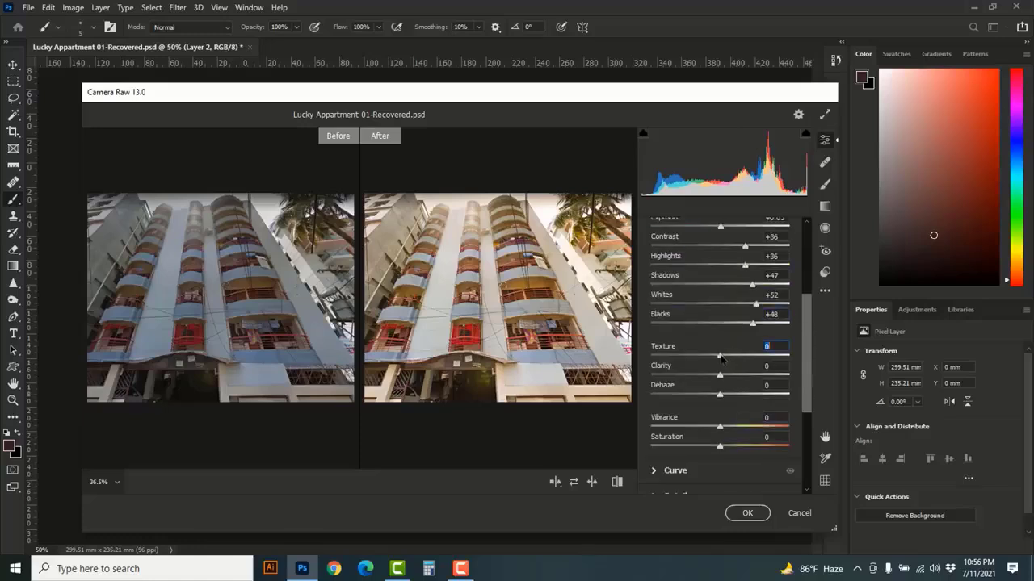
left_click_drag(719, 357, 740, 397)
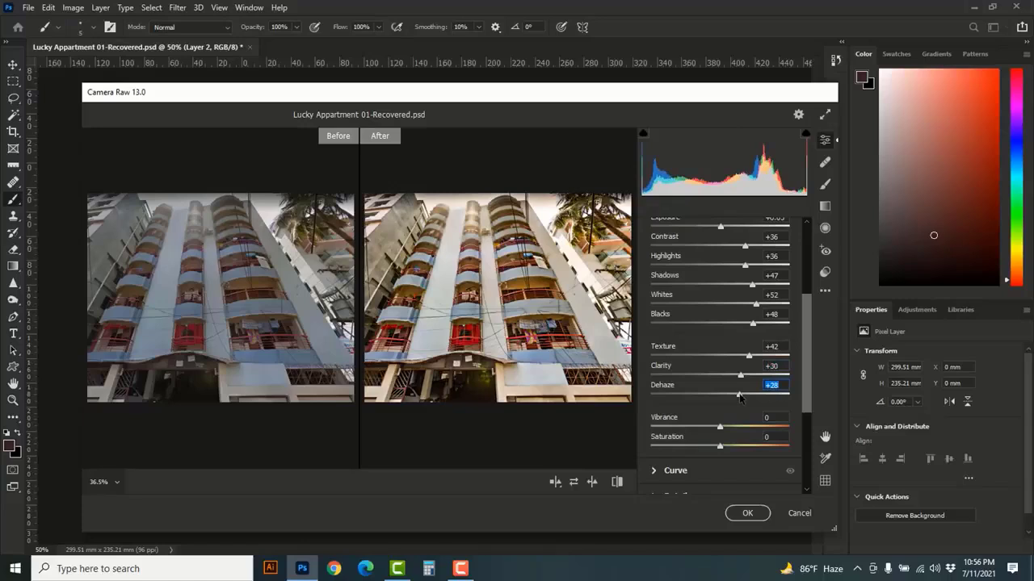
Compare the Camera Raw adjustments with the default settings and apply the filter to Layer 2
left_click(617, 482)
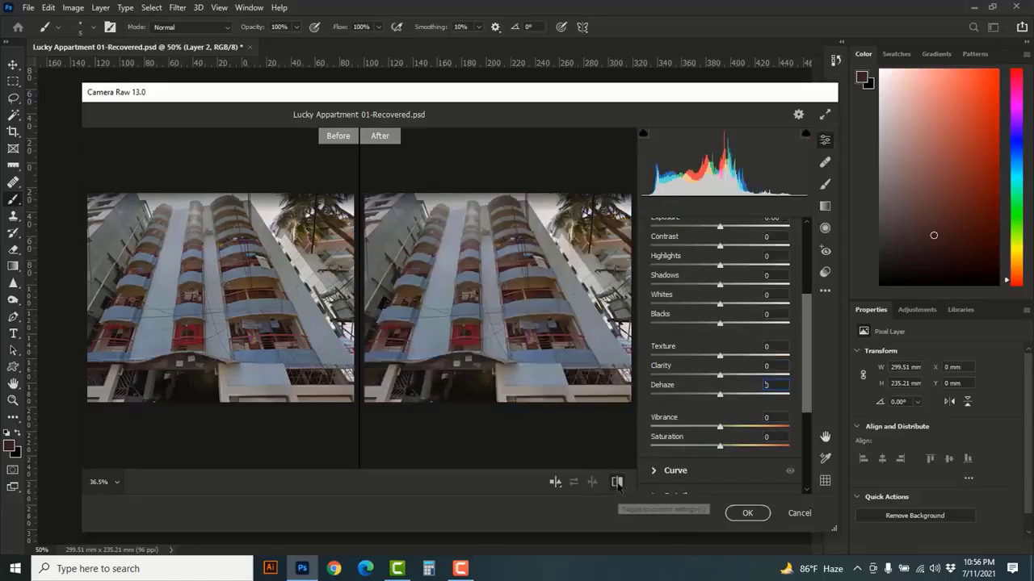
left_click(617, 482)
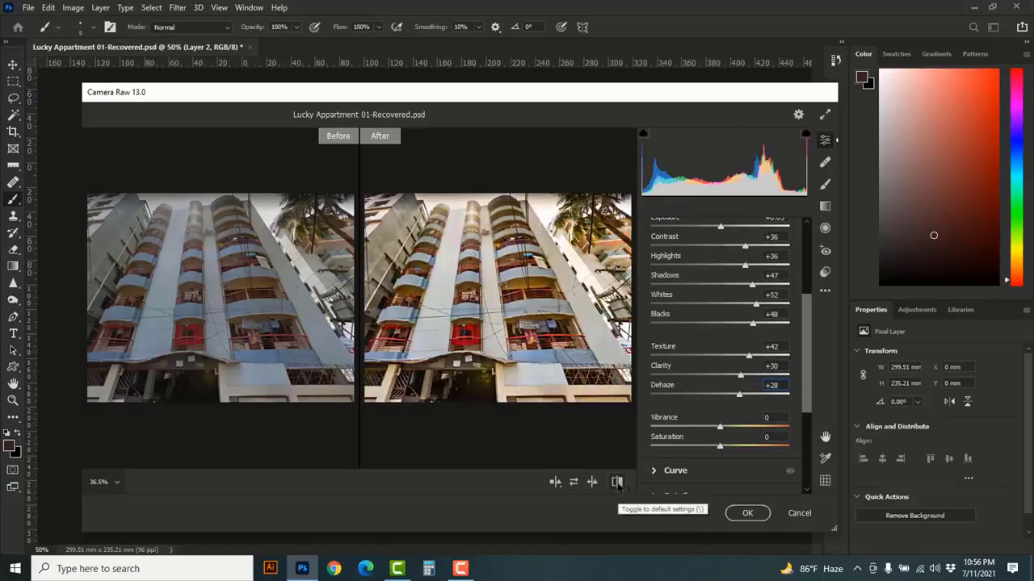
left_click(746, 513)
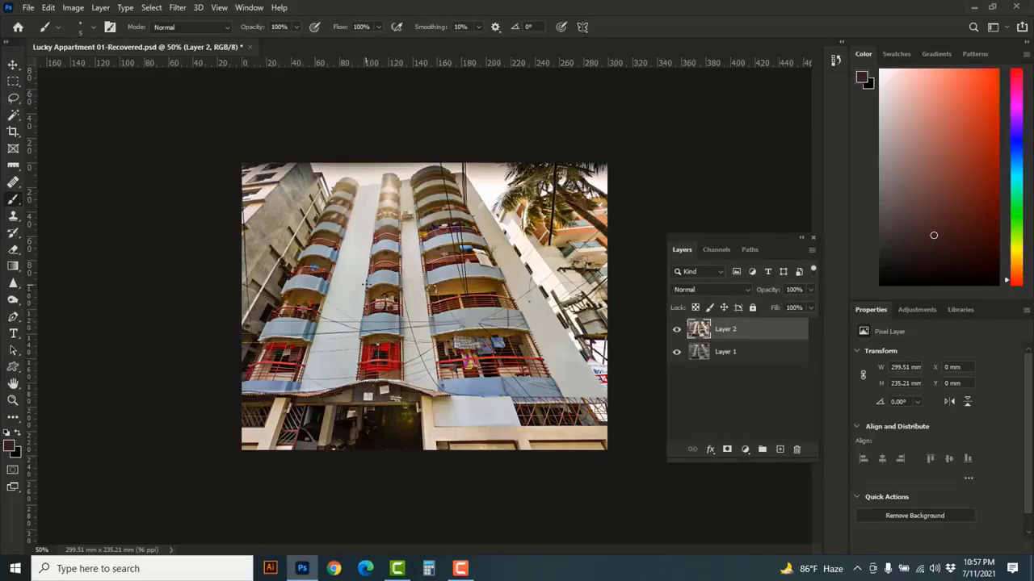
Close Lucky Appartment 01-Recovered.psd without saving and open Lucky Appartment 01.psd
left_click(251, 47)
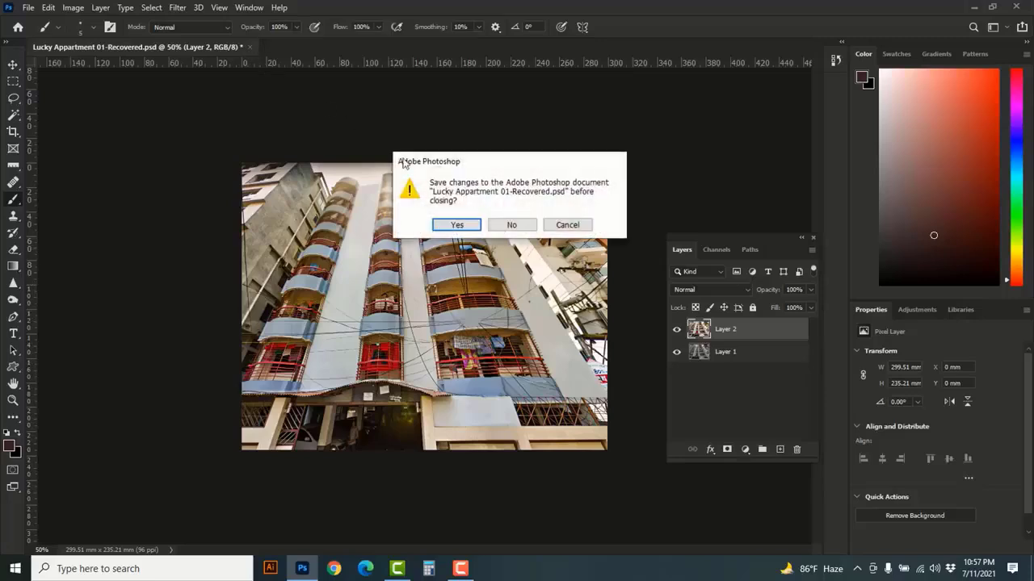
left_click(511, 225)
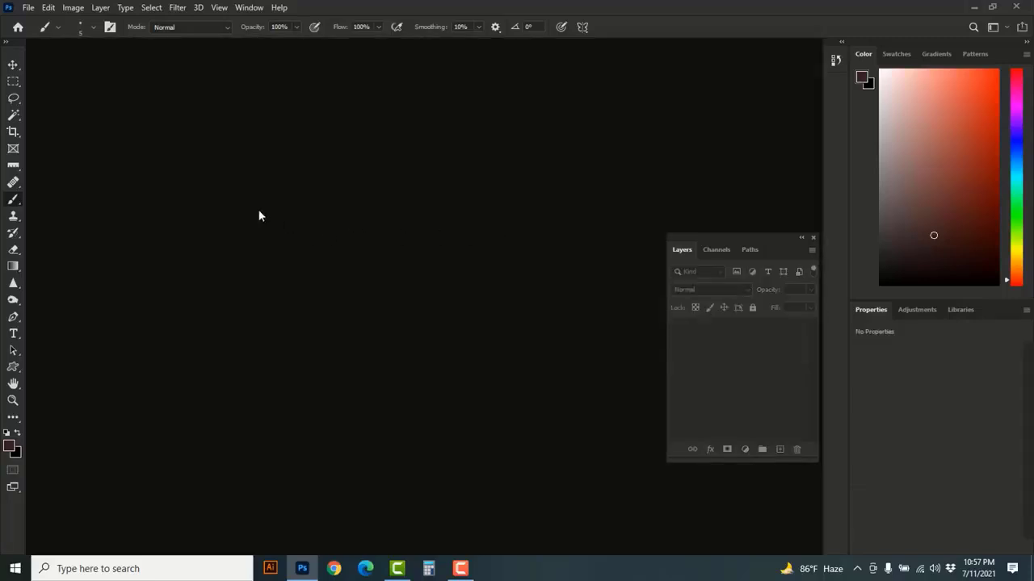
left_click(28, 8)
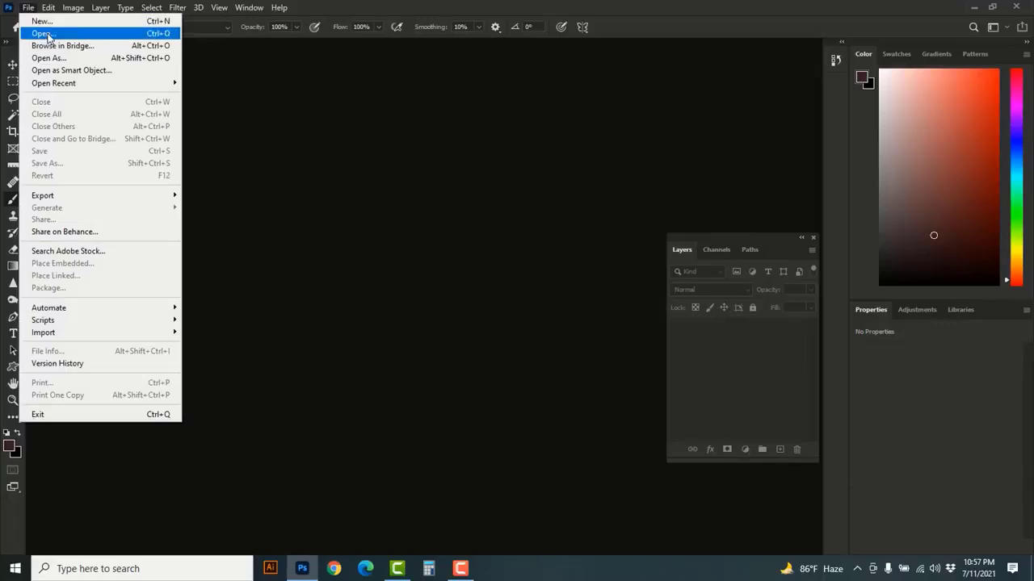
left_click(42, 34)
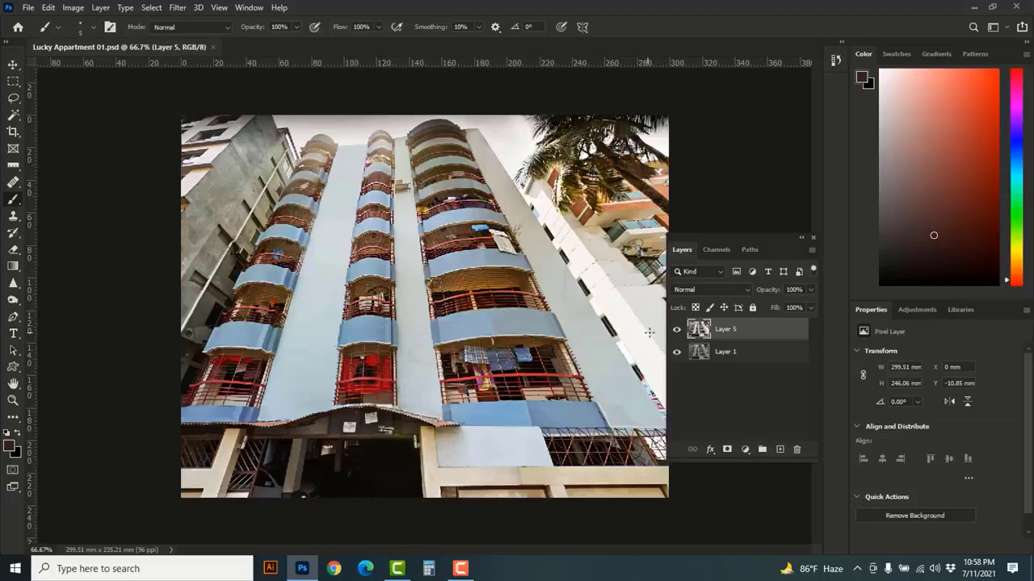
Compare the retouched photo with the original by hiding Layer 5 and showing it again
left_click(677, 329)
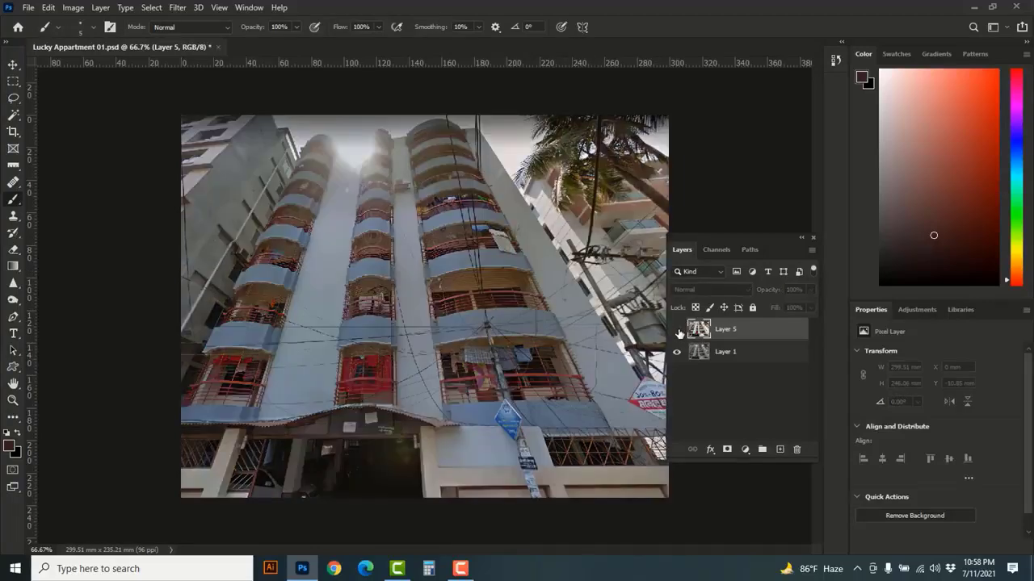
left_click(678, 330)
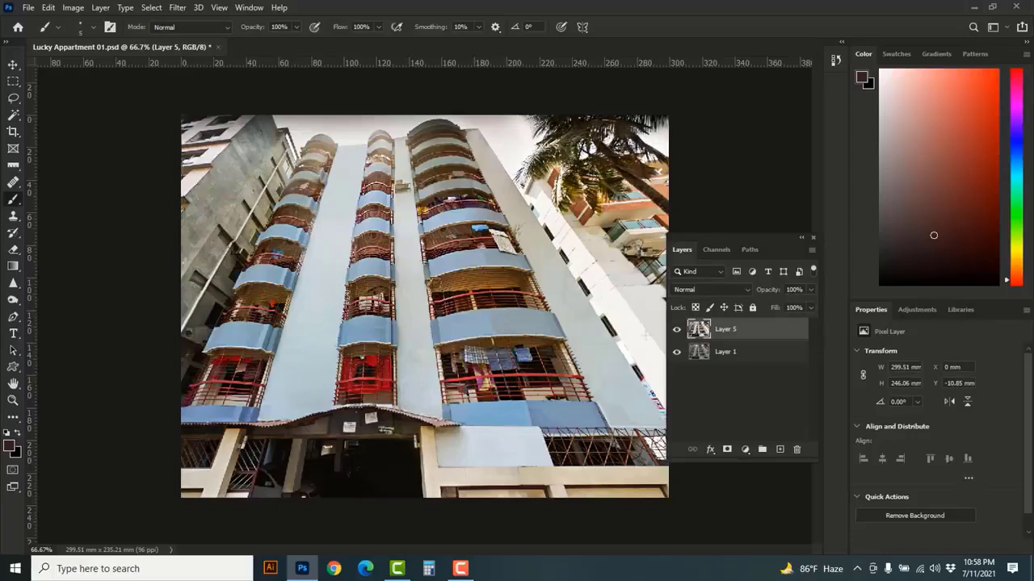